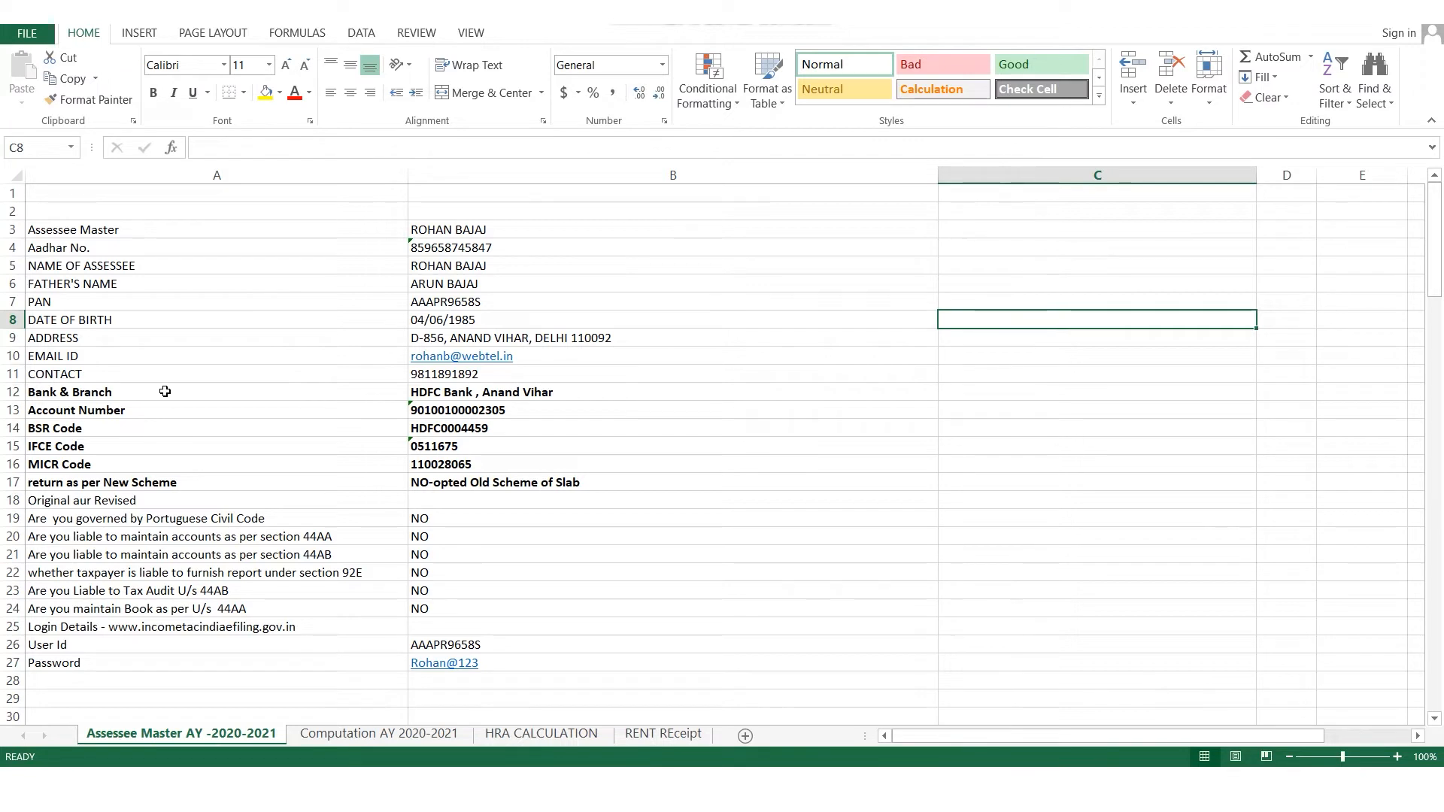
Review the new-scheme entry in the assessee master, and the source of the section 17 salary on the computation sheet.
click(208, 483)
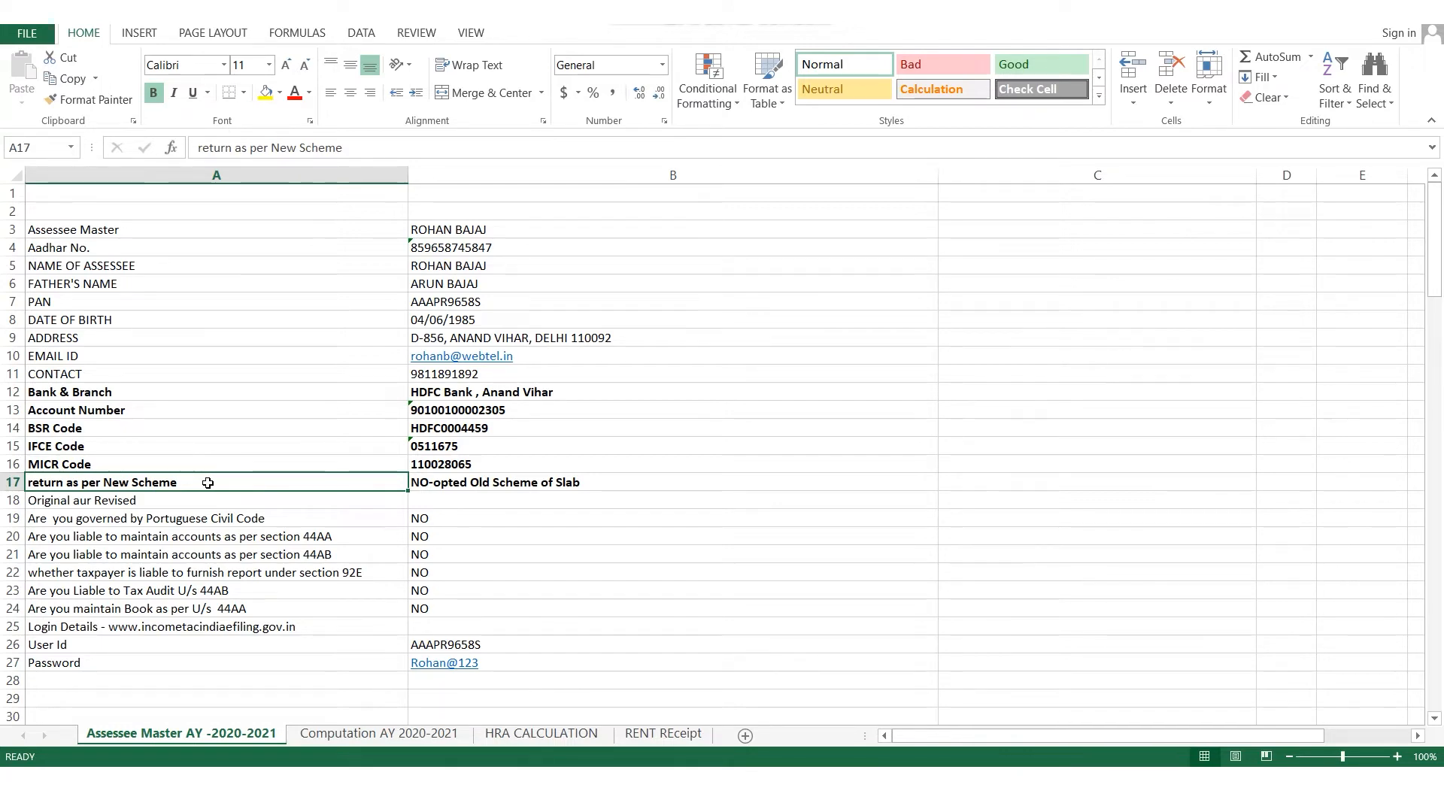
click(326, 734)
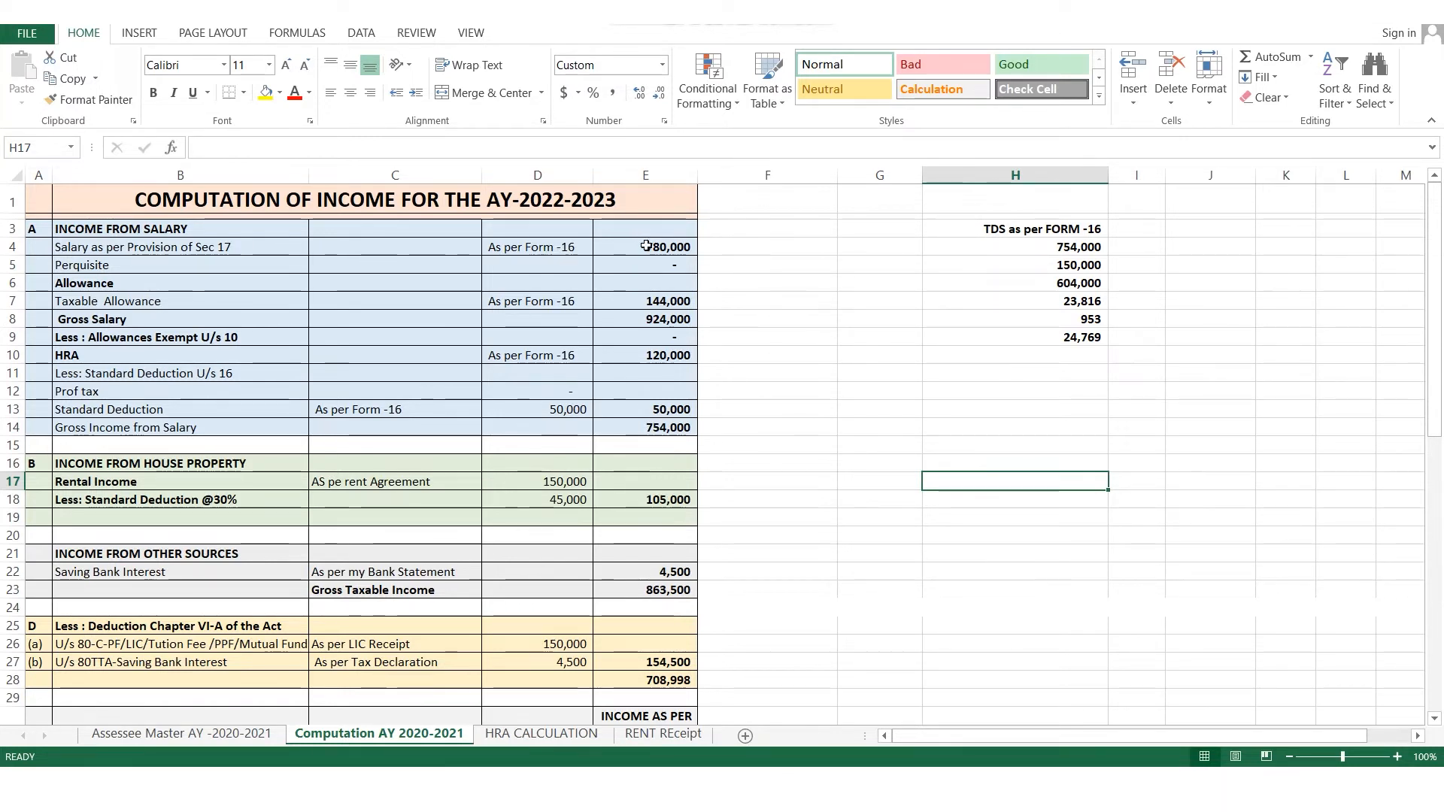
click(569, 247)
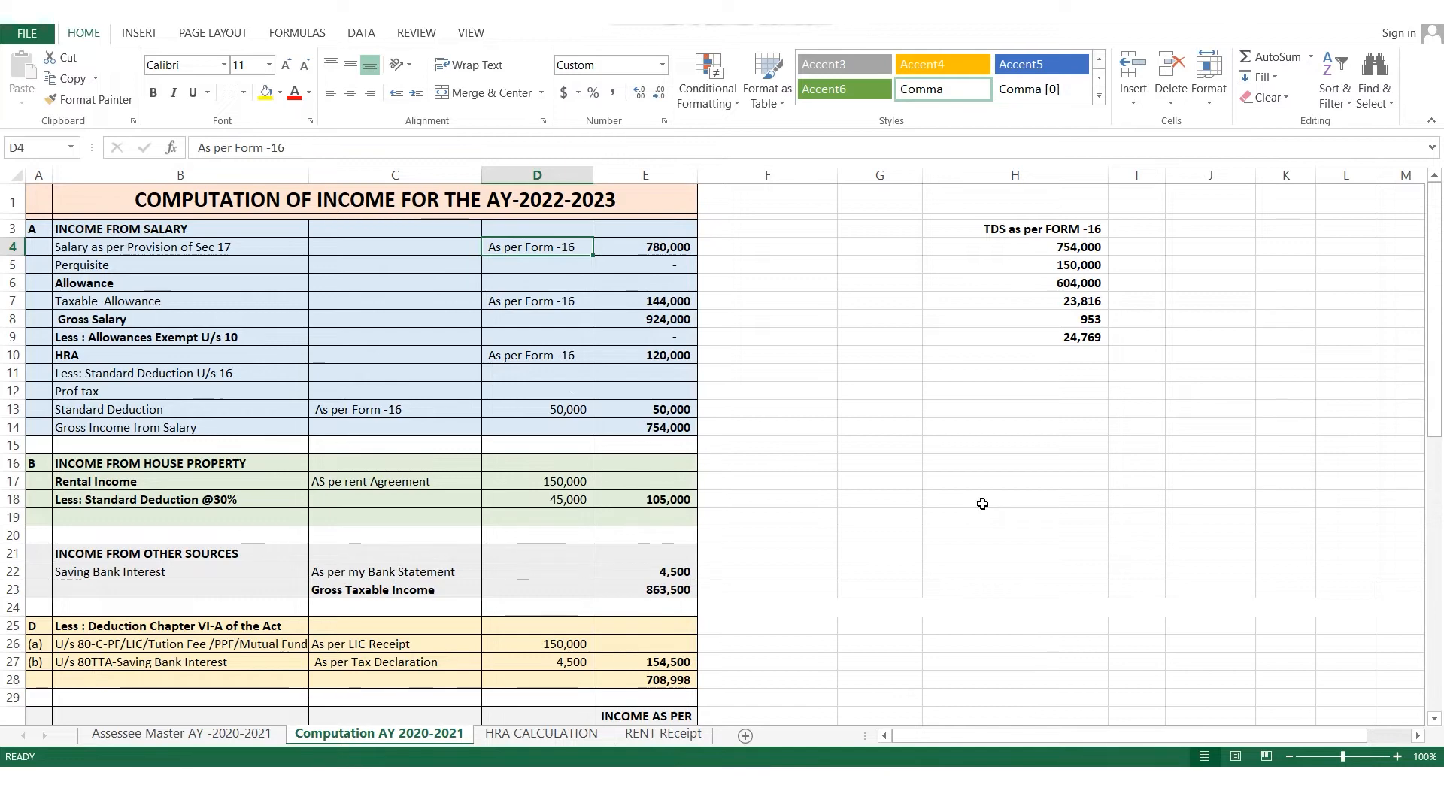
Compare the section 17(1) salary in Annexure I of the Form 16 PDF with the salary and gross salary in the Excel computation.
click(867, 786)
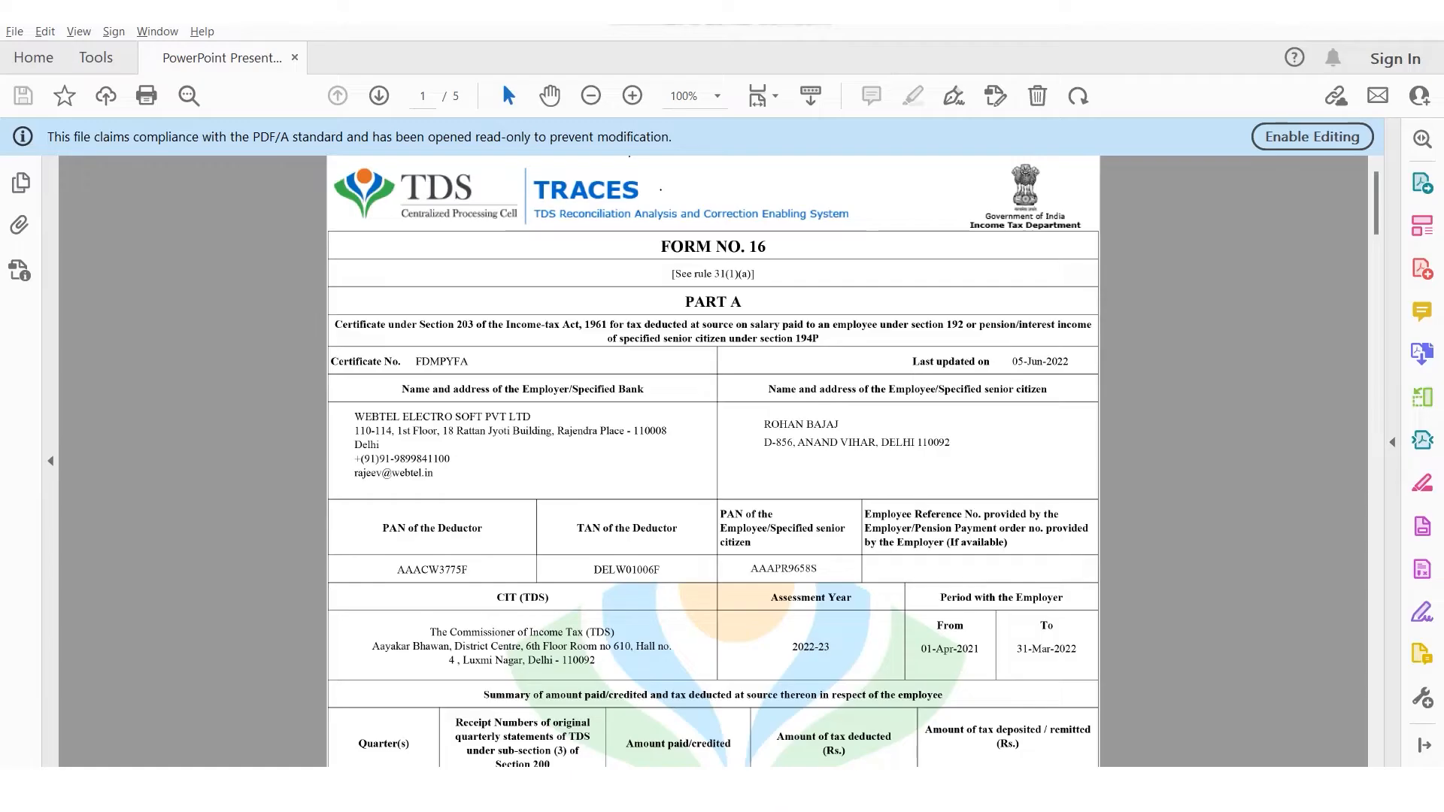
click(1376, 492)
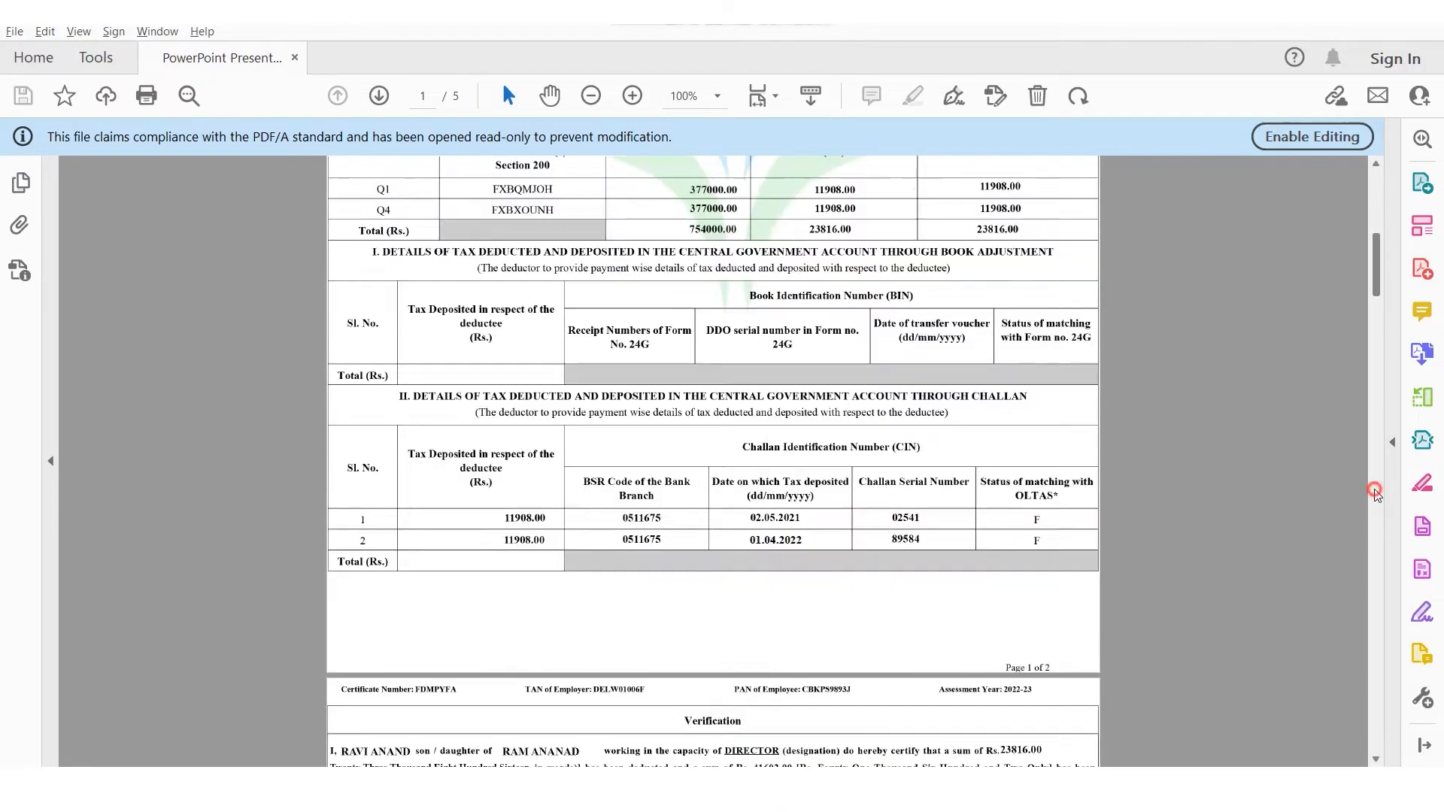
click(1375, 492)
click(1375, 492)
click(1375, 493)
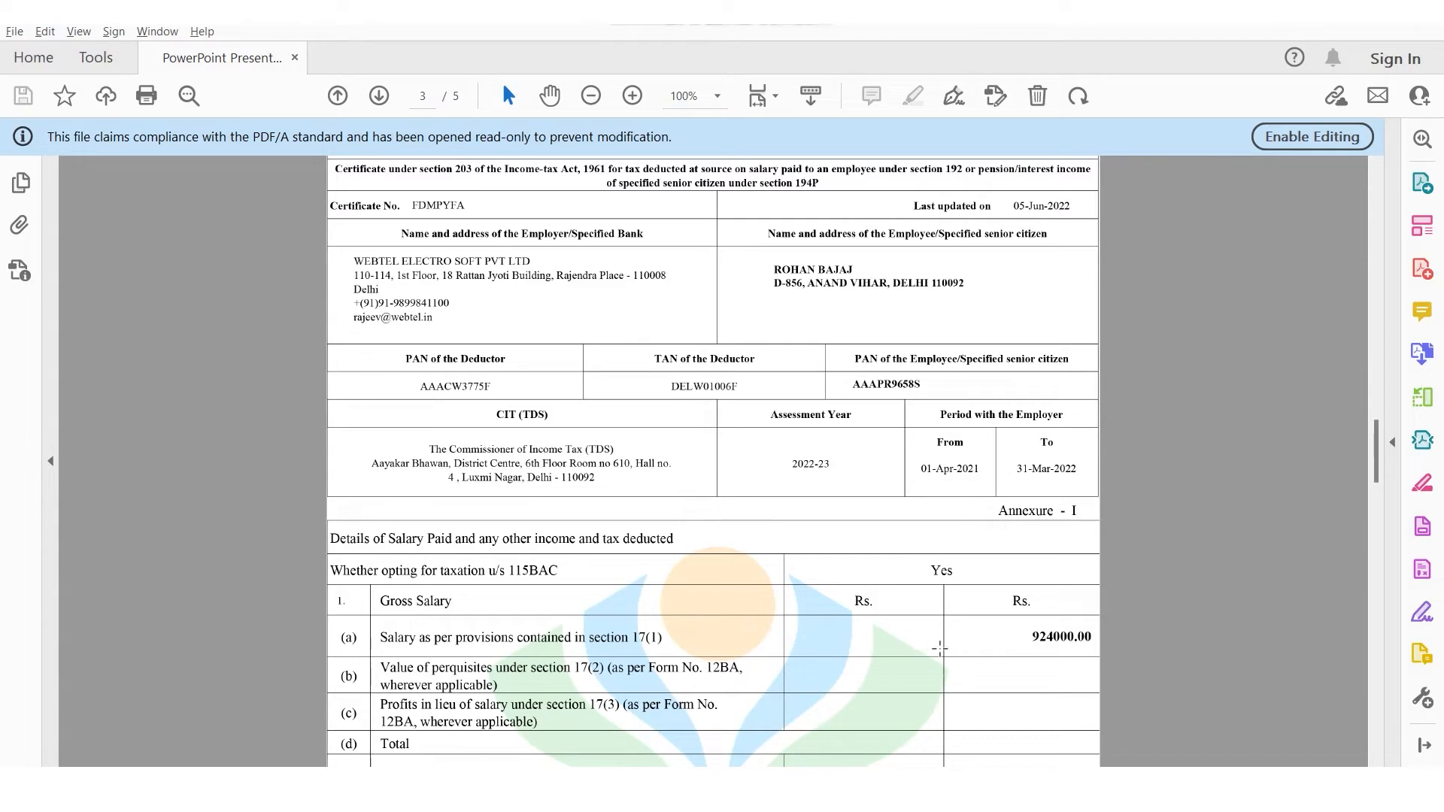
key(alt+Tab)
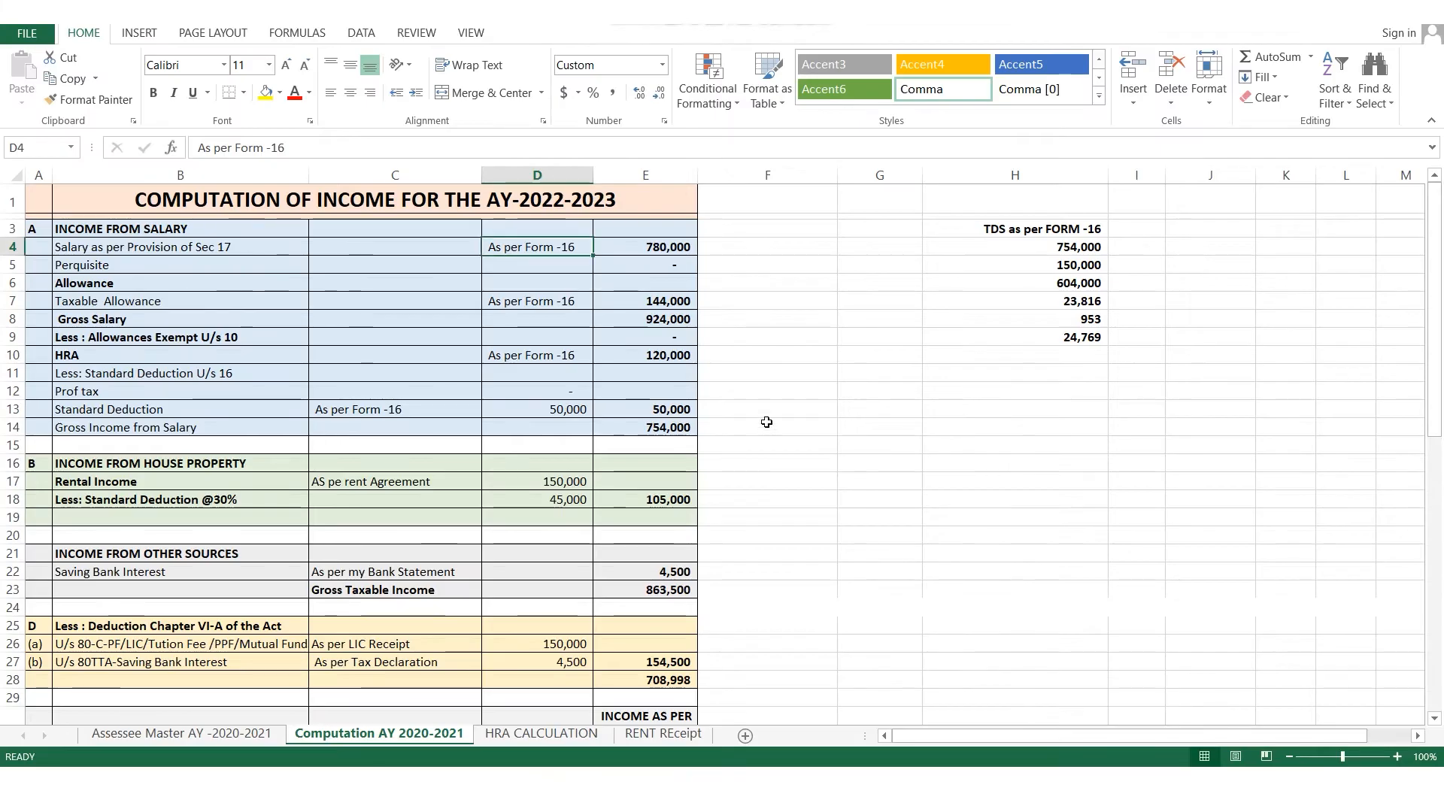
click(663, 247)
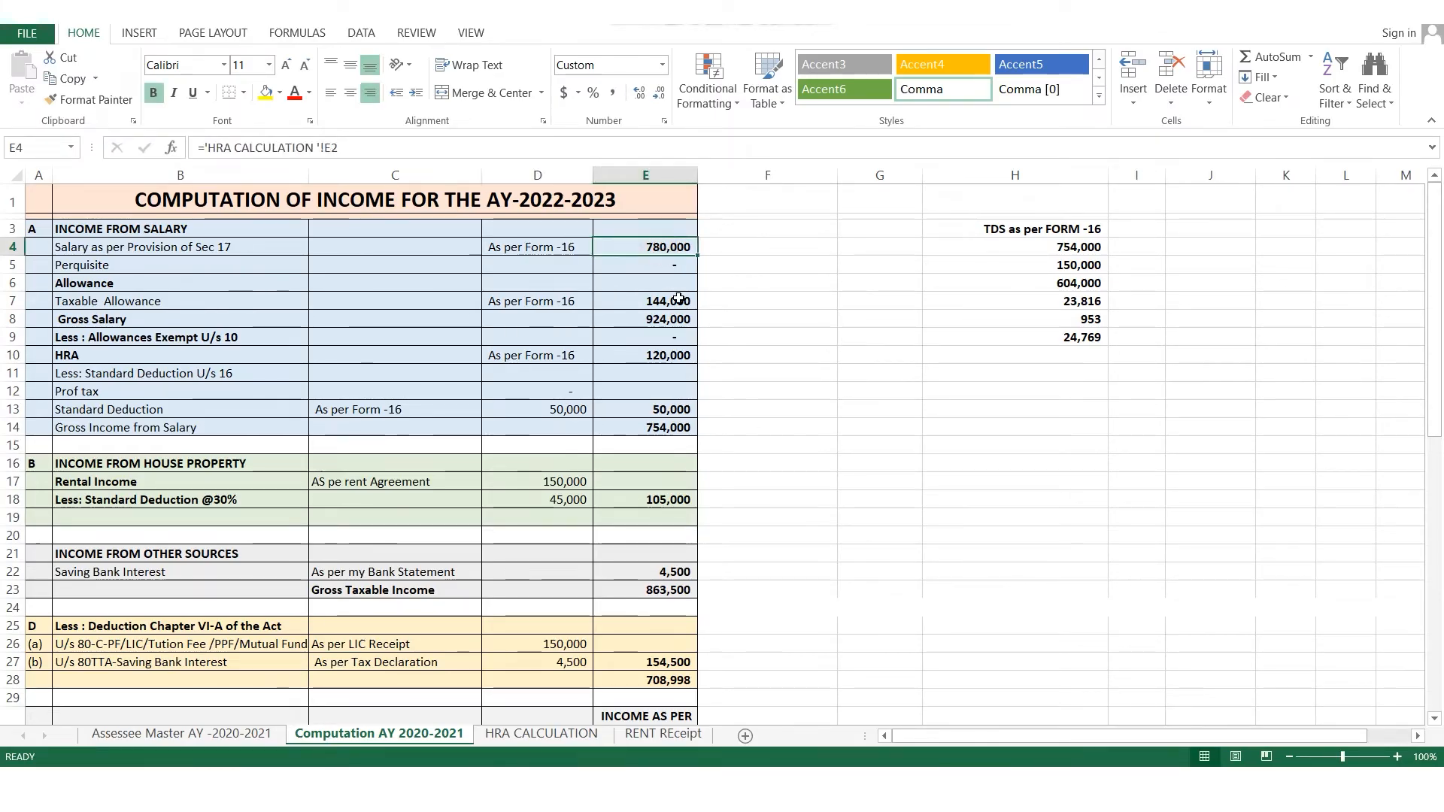
click(654, 320)
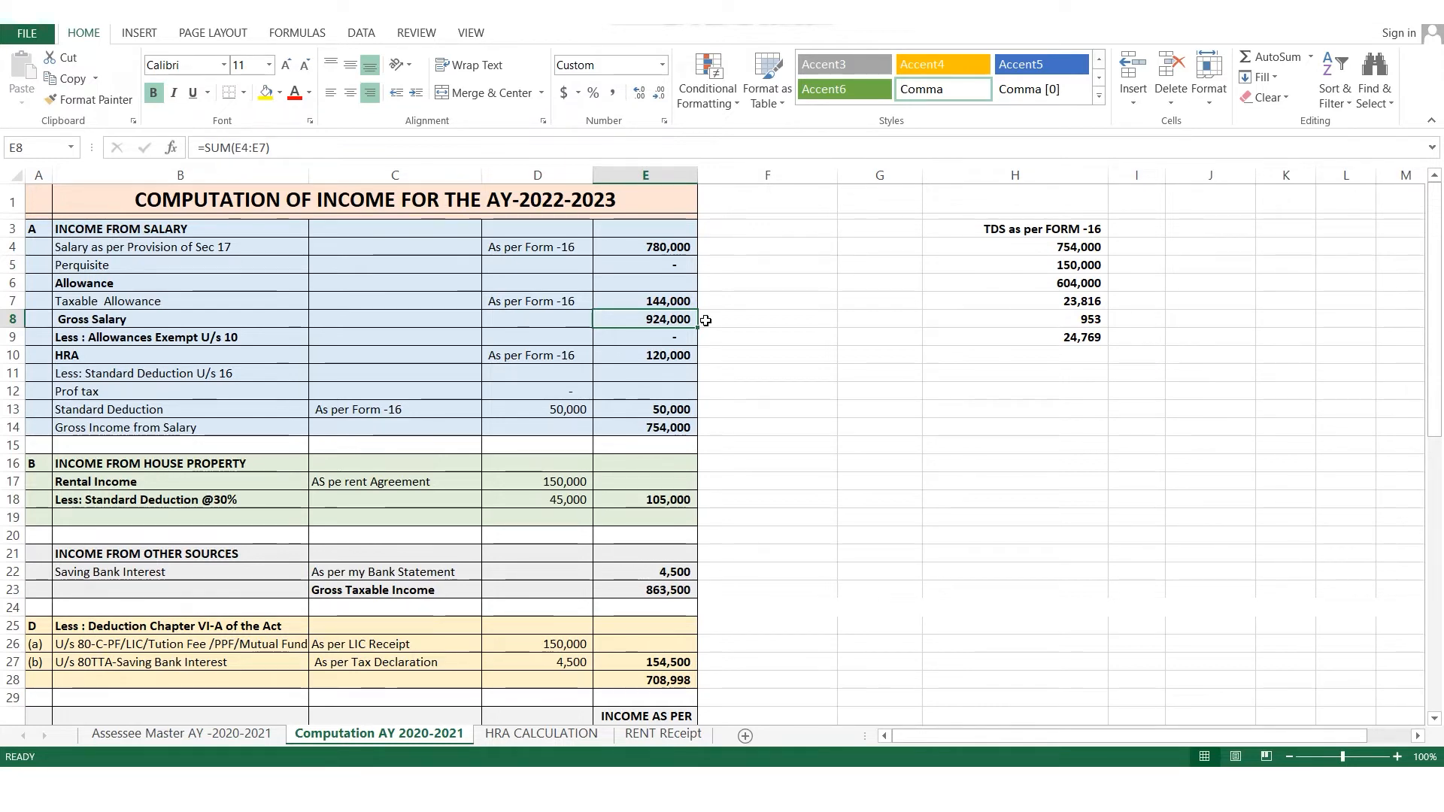
Compare the section 10(13A) house rent allowance in the Form 16 PDF with the HRA amount in the Excel computation.
key(alt+Tab)
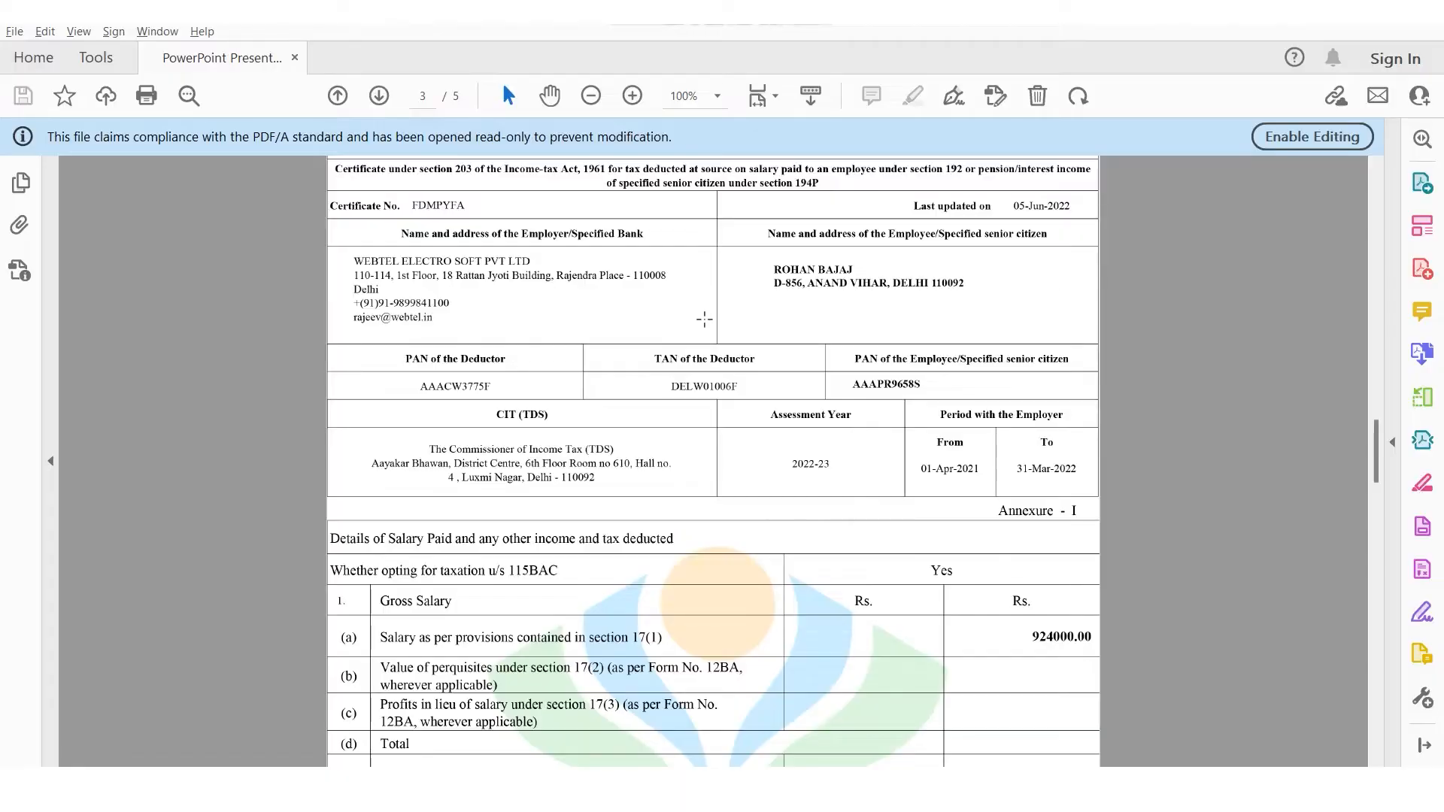
click(1380, 521)
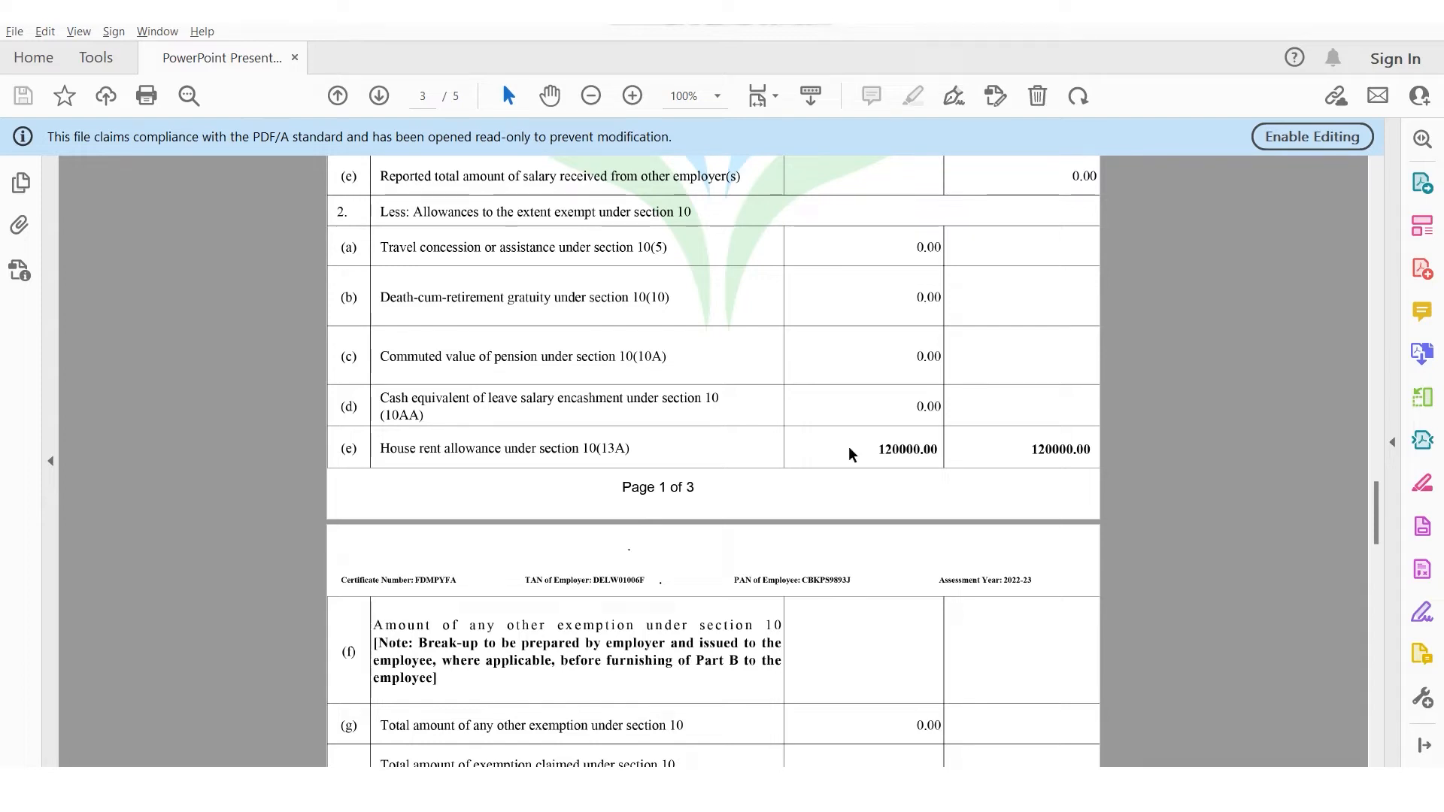
key(alt+Tab)
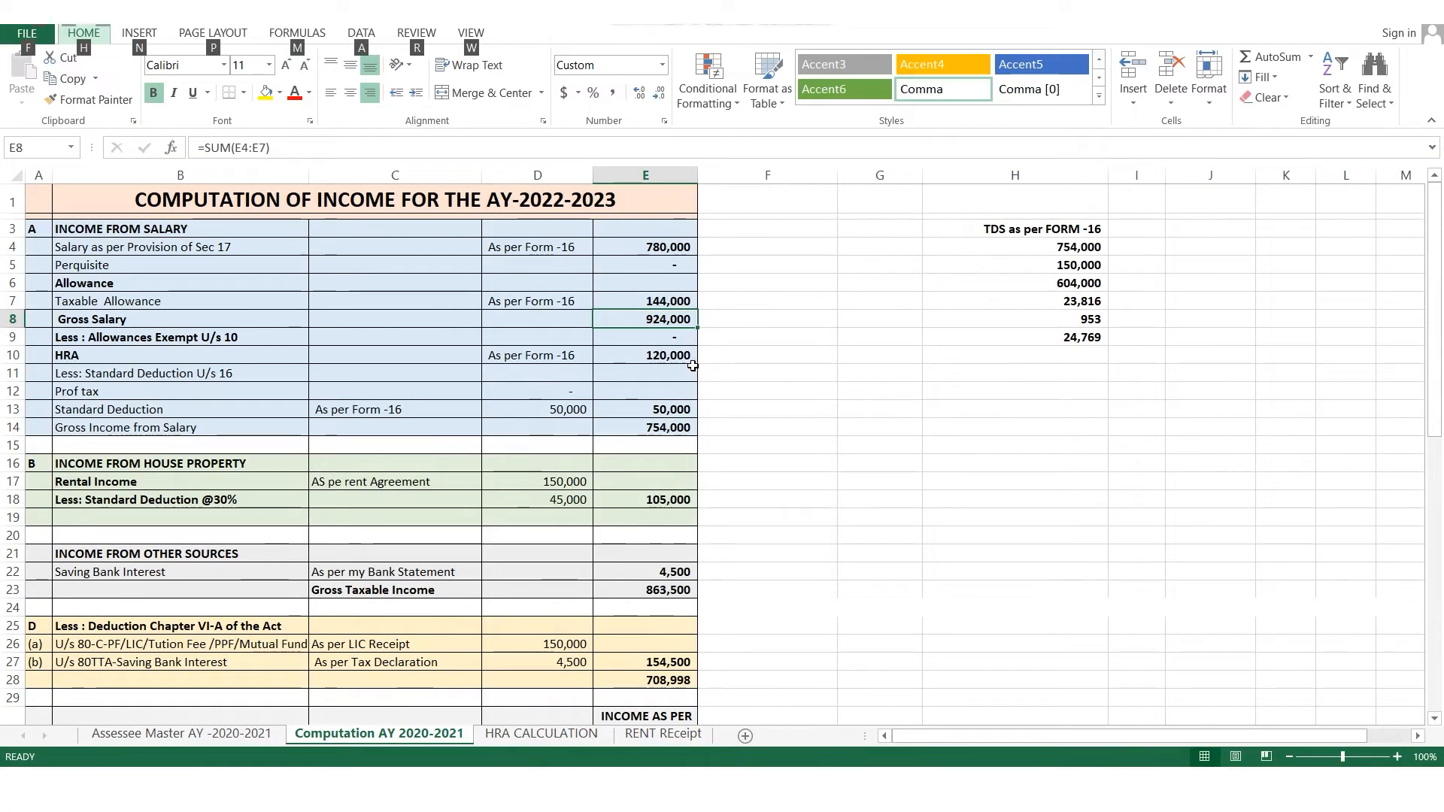
click(690, 353)
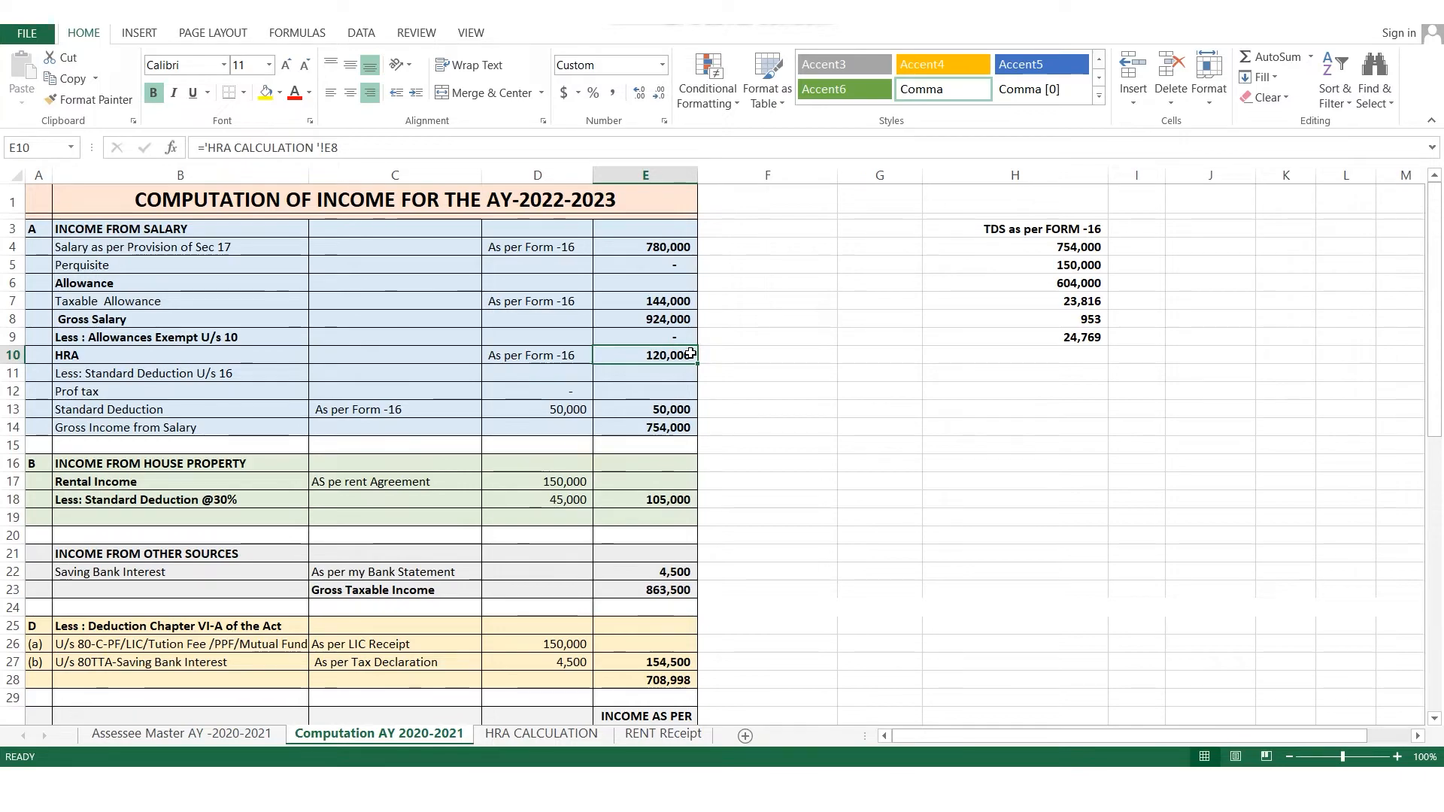
Check the standard deduction and income chargeable under Salaries in the Form 16 PDF against gross salary income in the Excel computation.
key(alt+Tab)
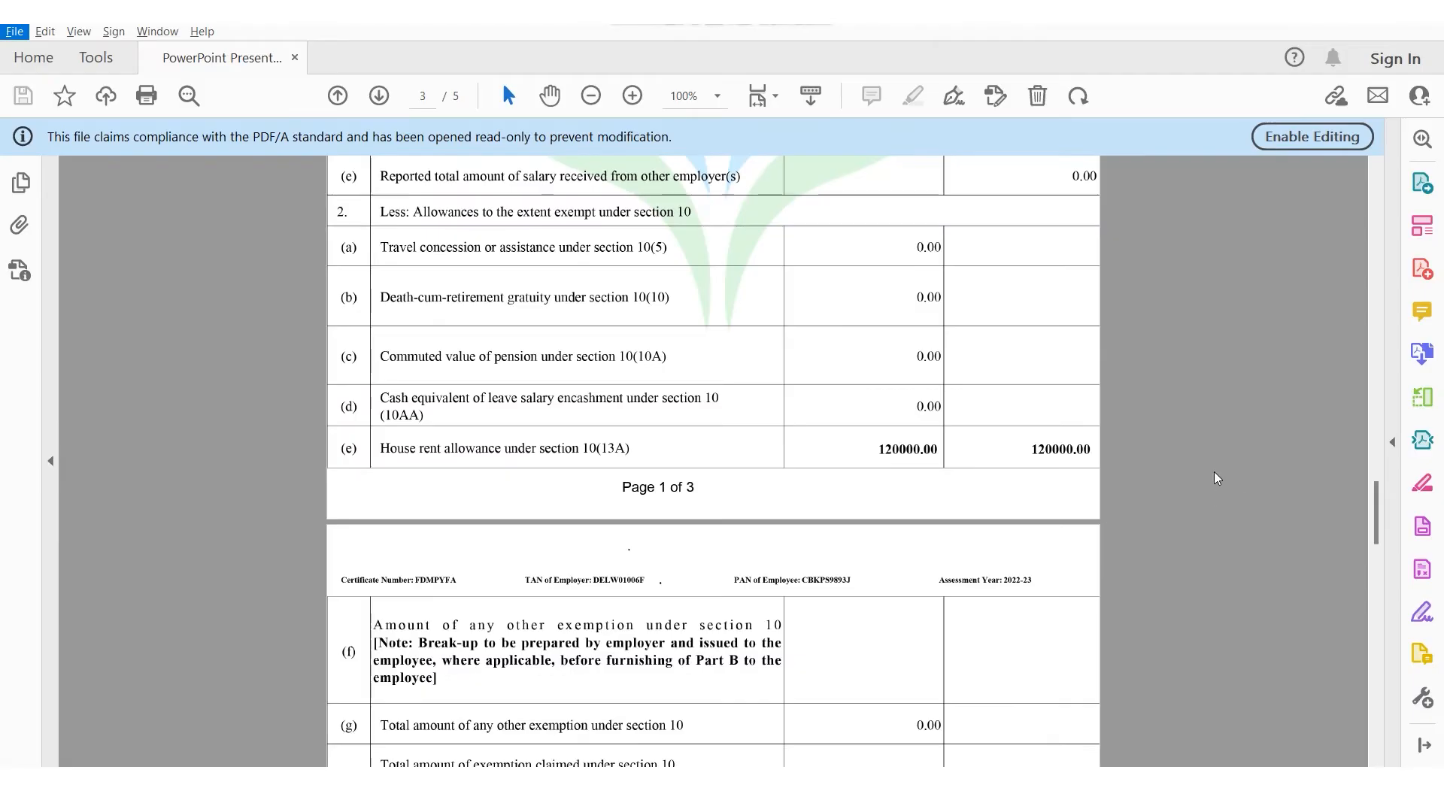
click(1373, 603)
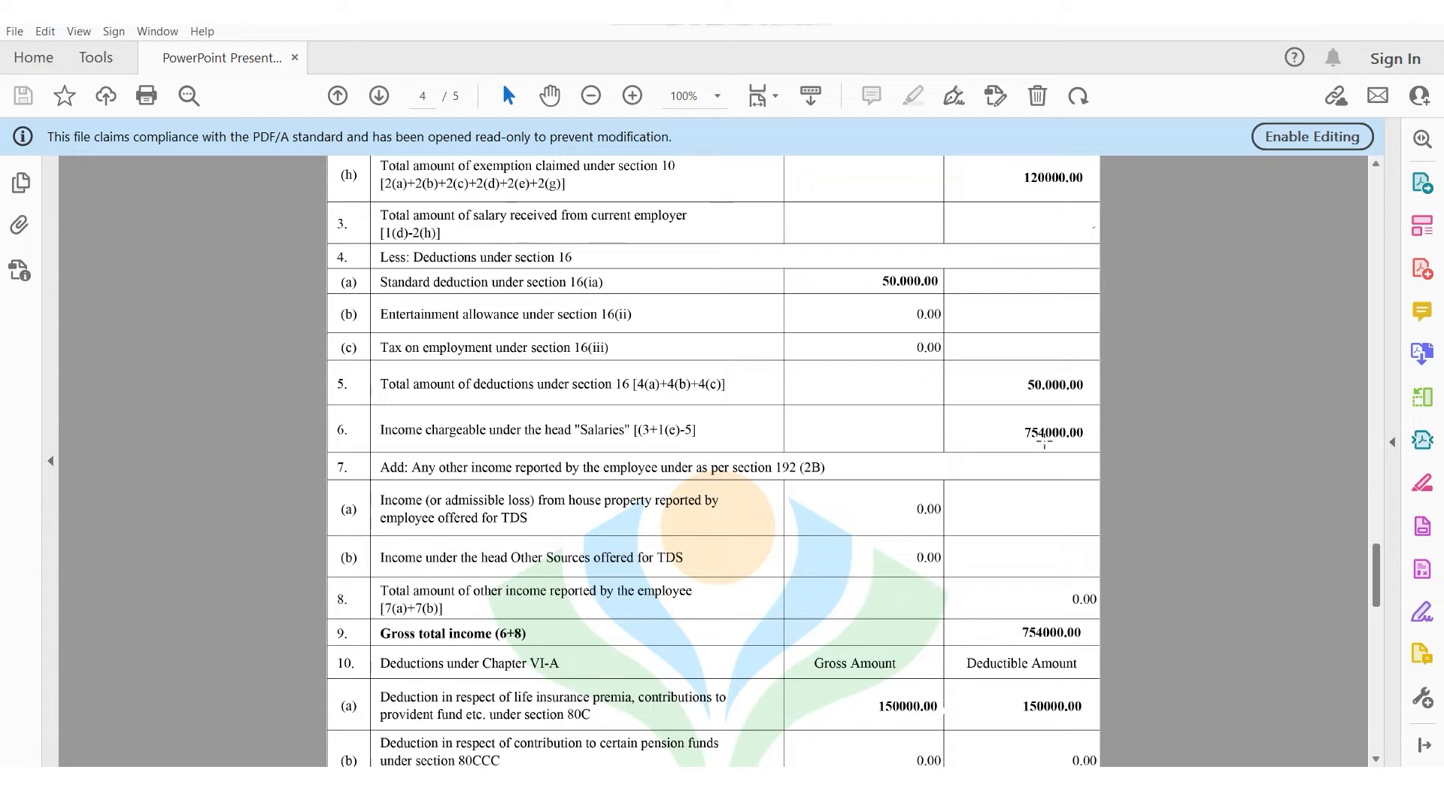
key(alt+Tab)
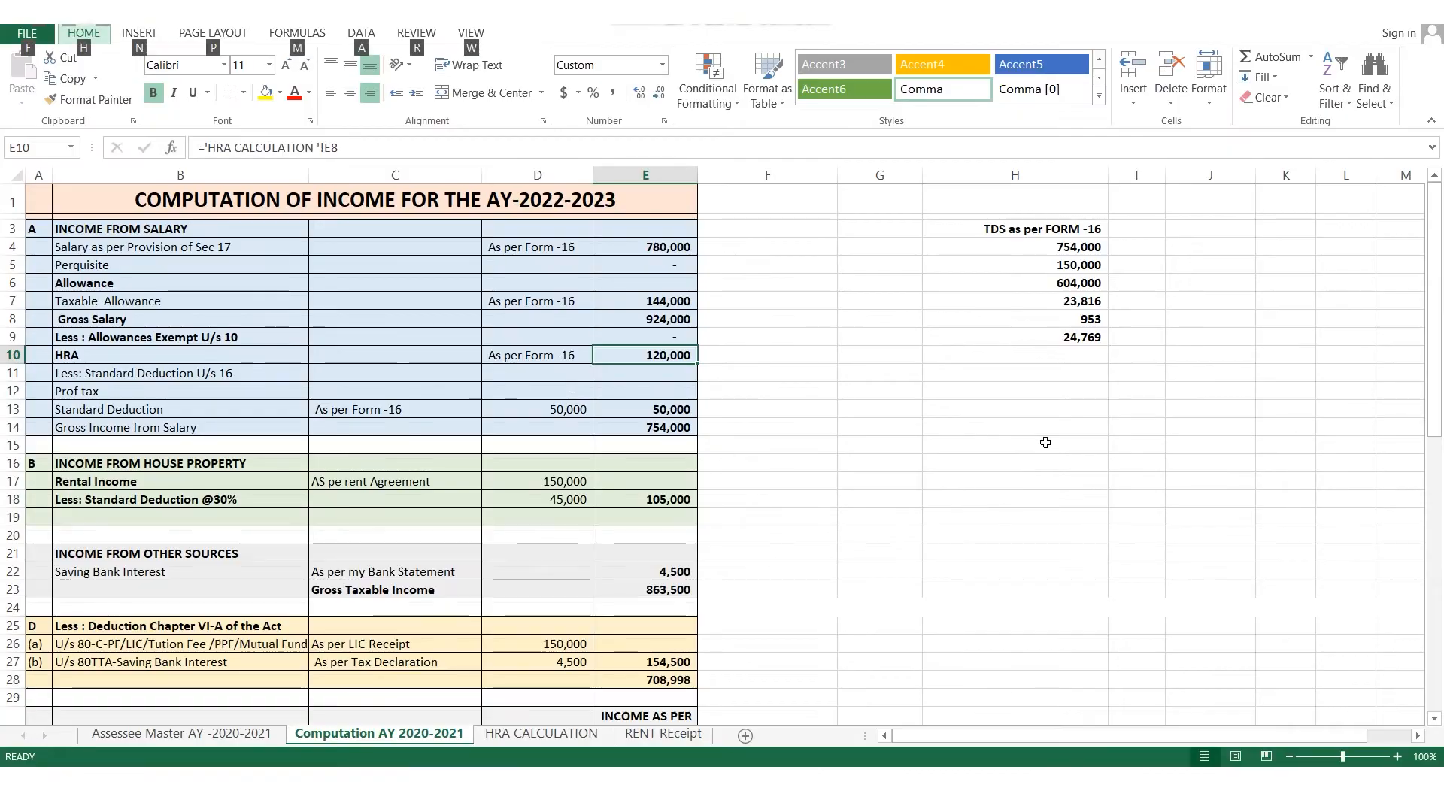
click(667, 429)
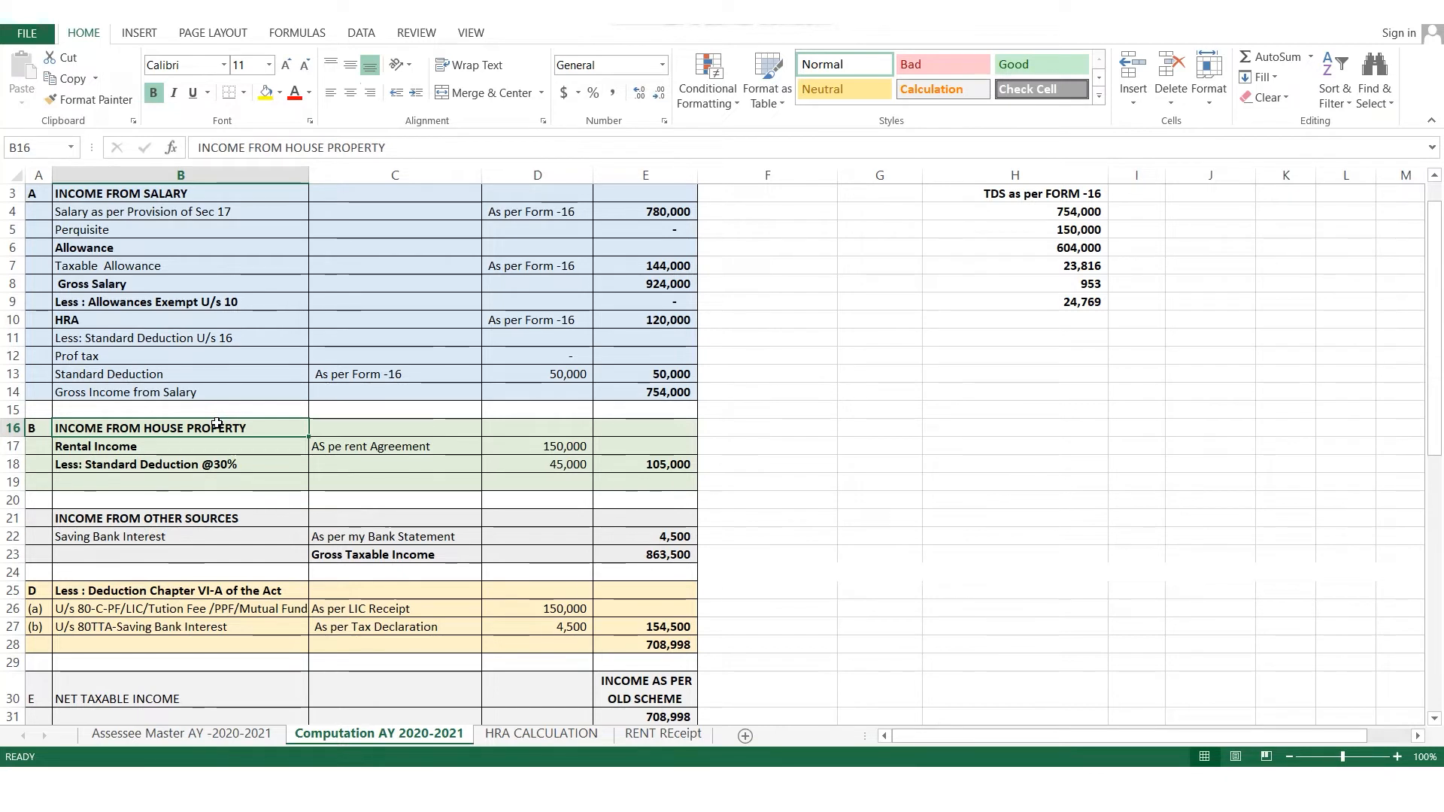
Examine the house property standard deduction and net income, the saving bank interest entry and the gross taxable income formula.
click(538, 465)
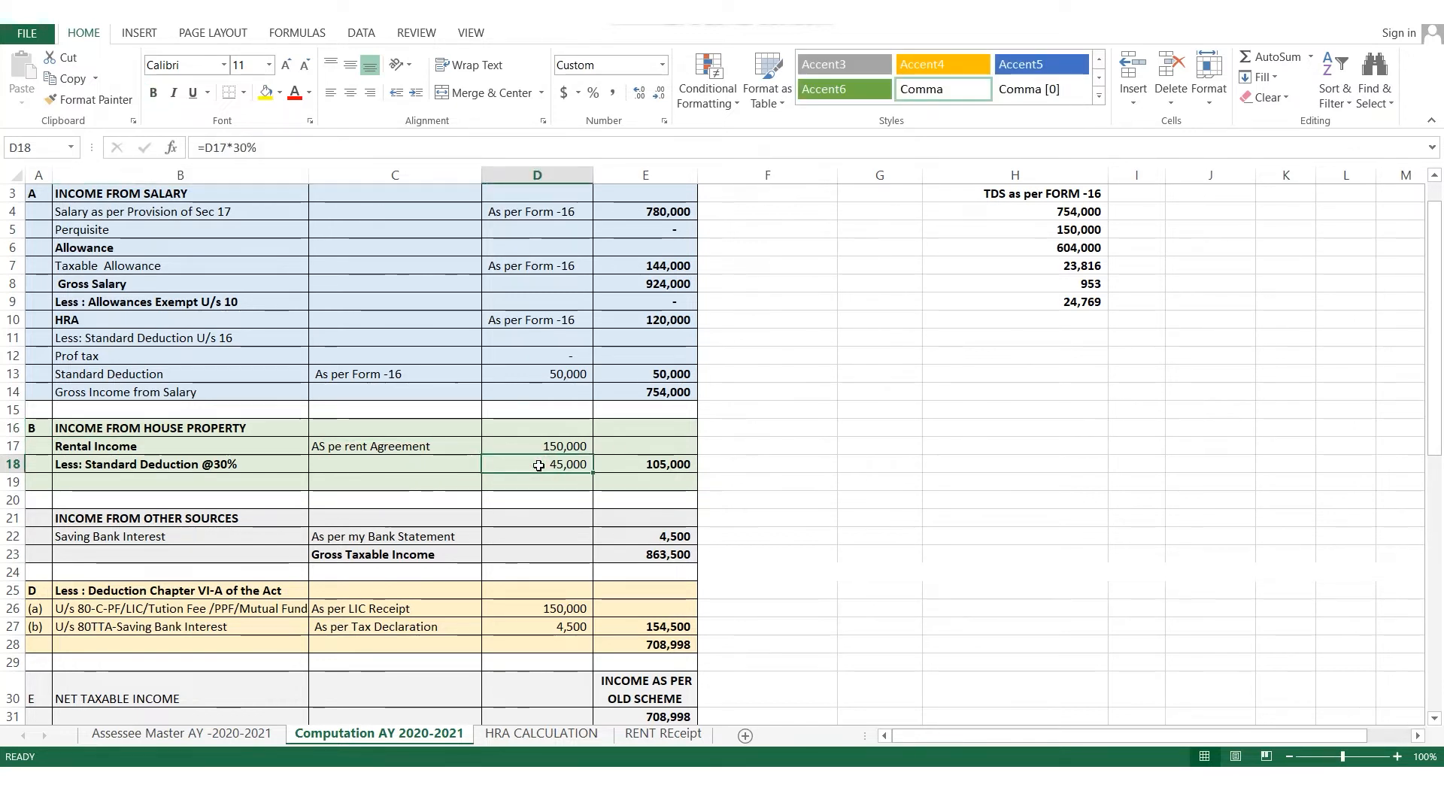
click(616, 464)
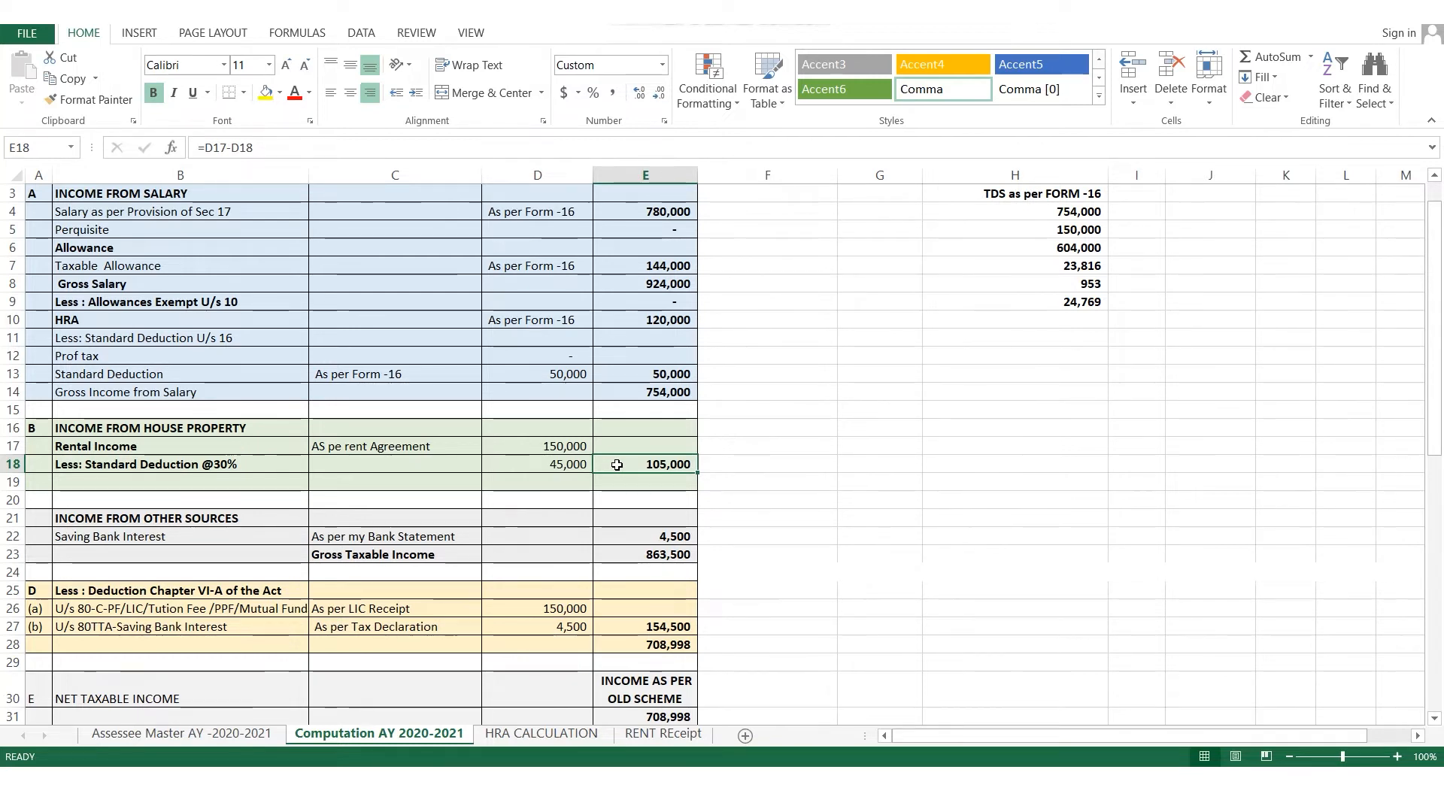
click(247, 519)
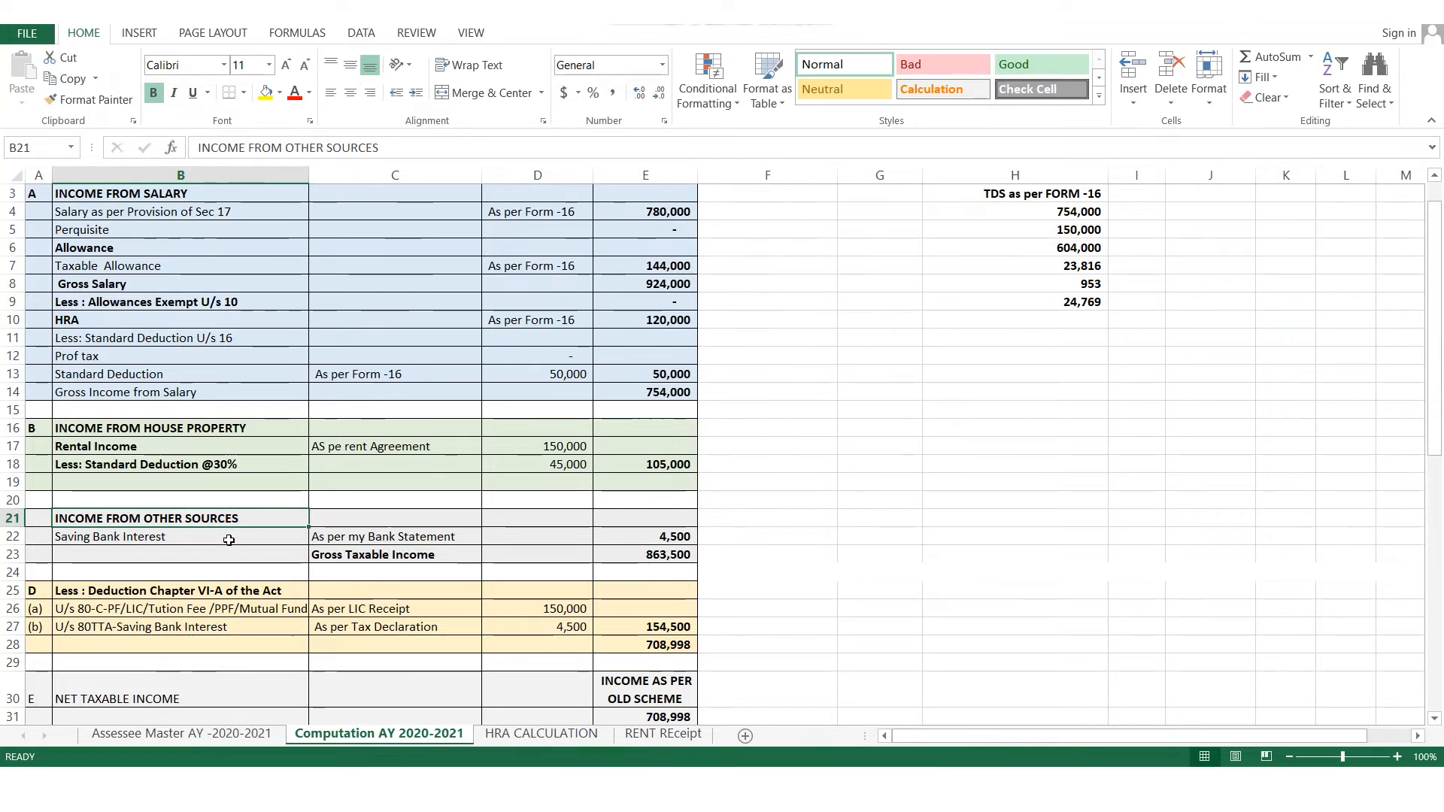
click(228, 540)
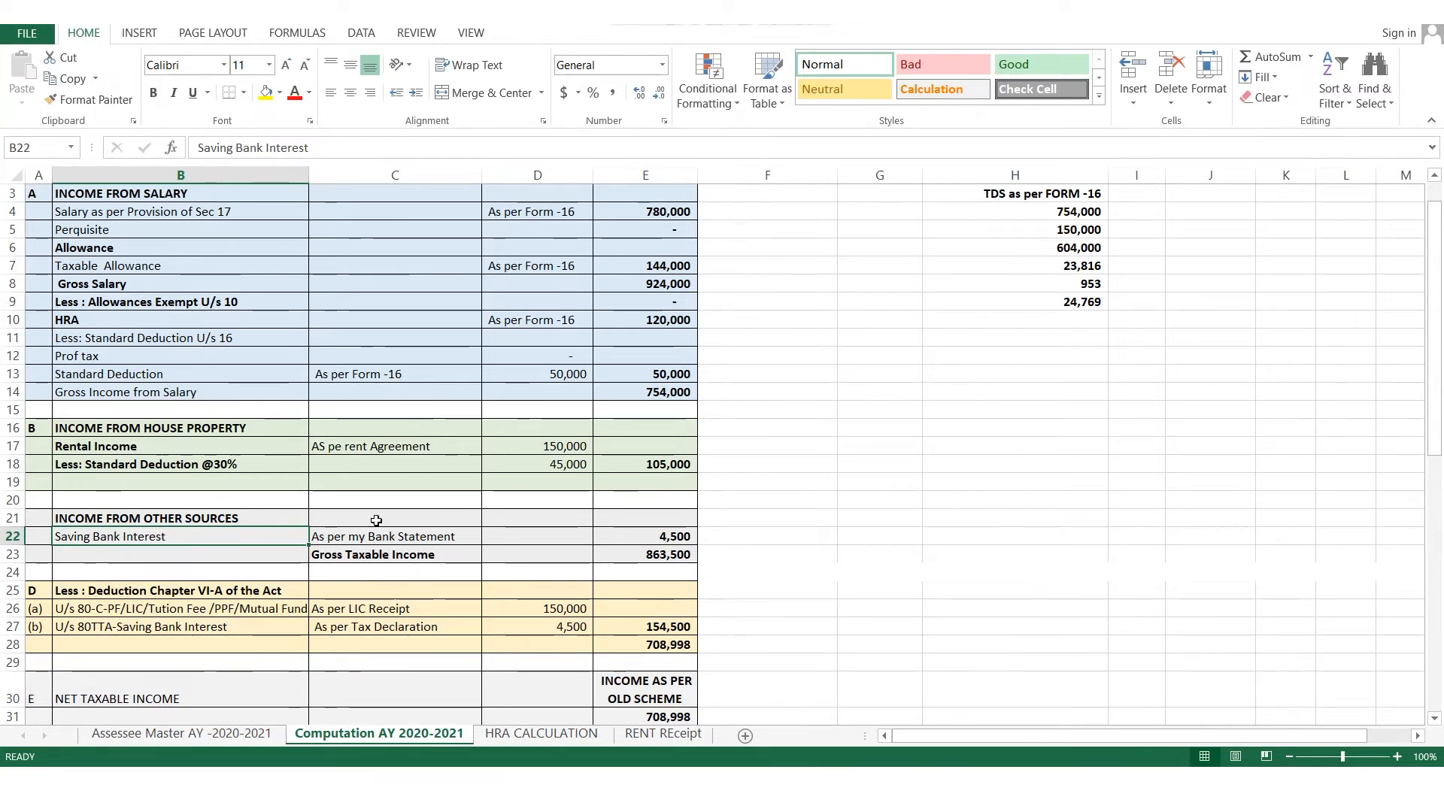
click(685, 554)
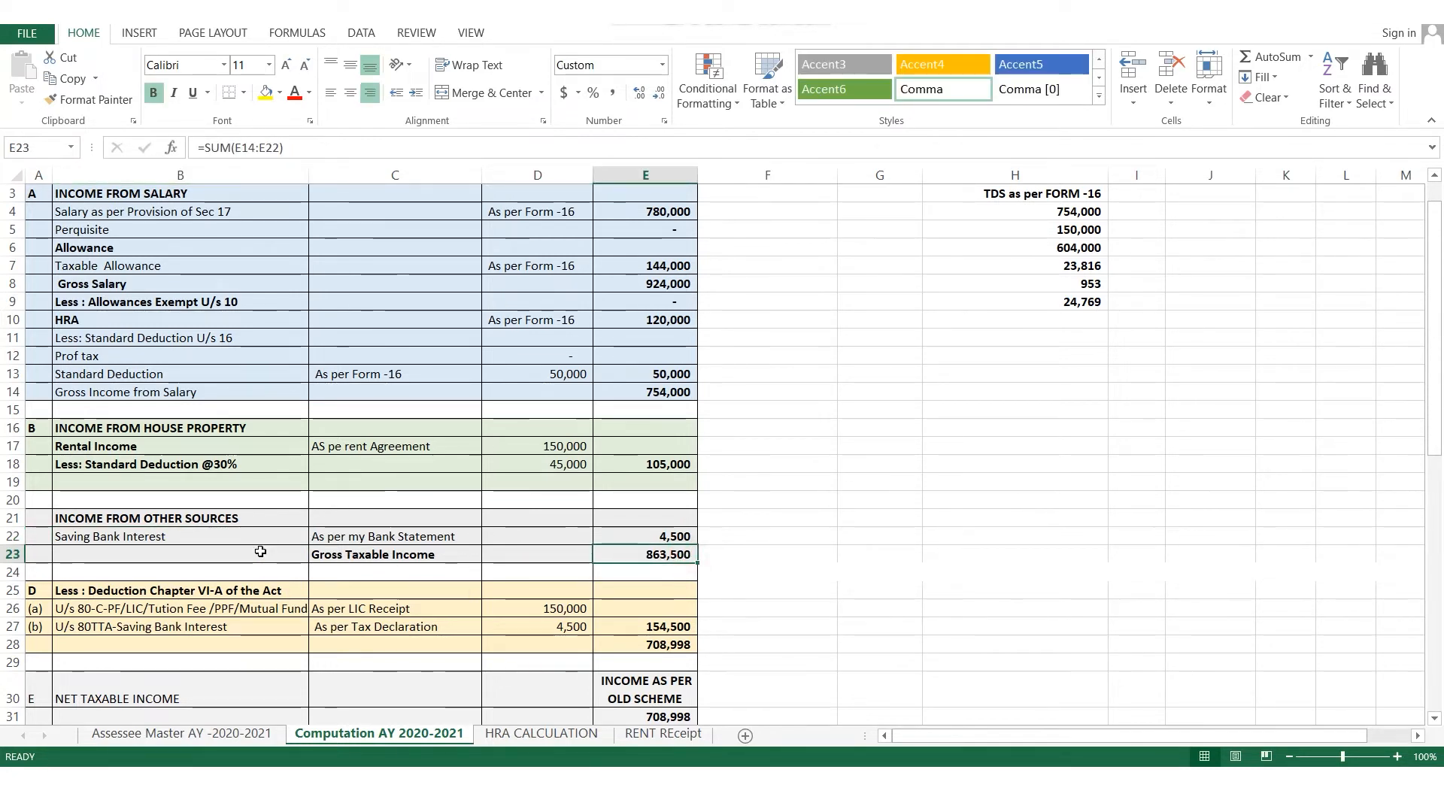
Check the section 80C deduction on the computation sheet against the LIC premium receipt image in Photos.
click(267, 592)
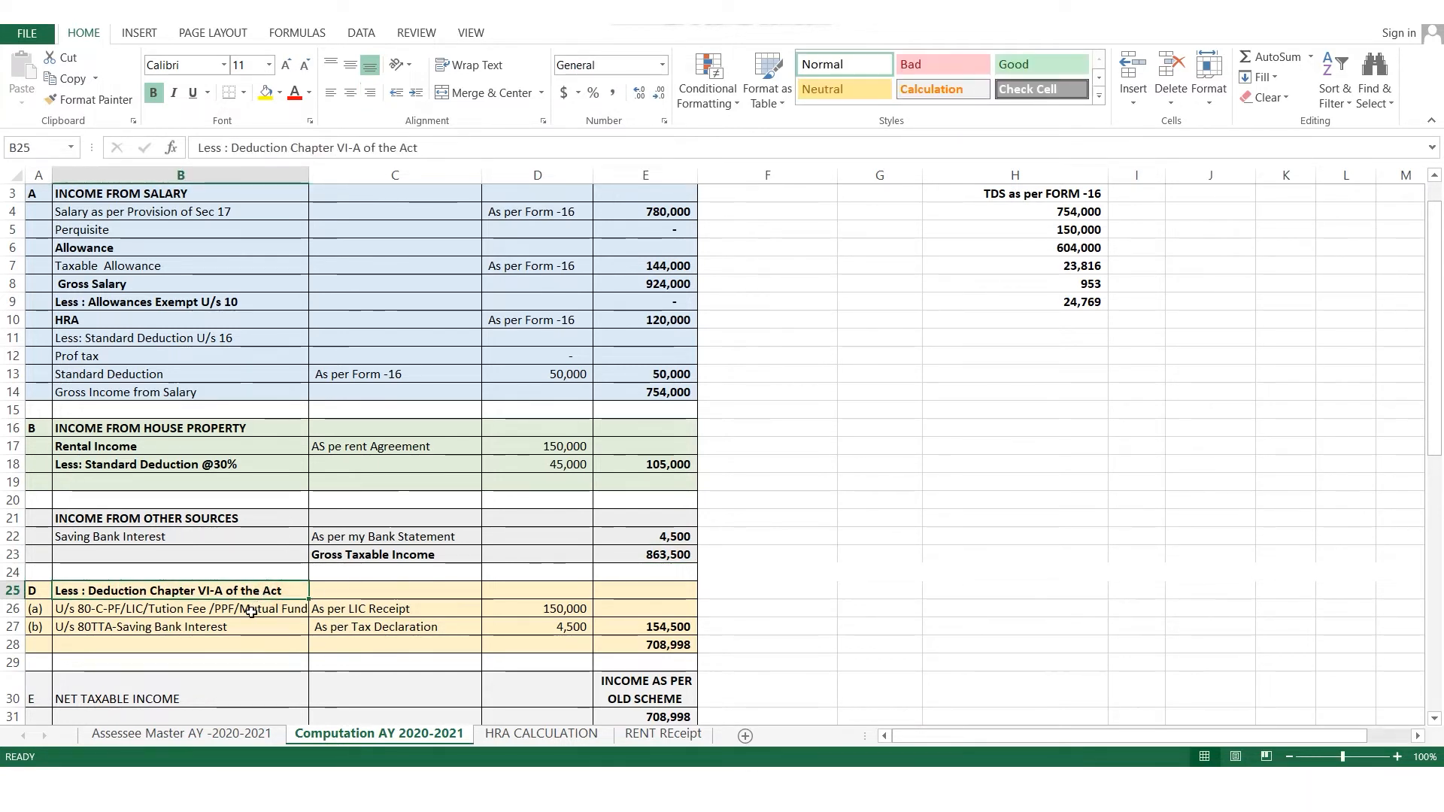
click(251, 611)
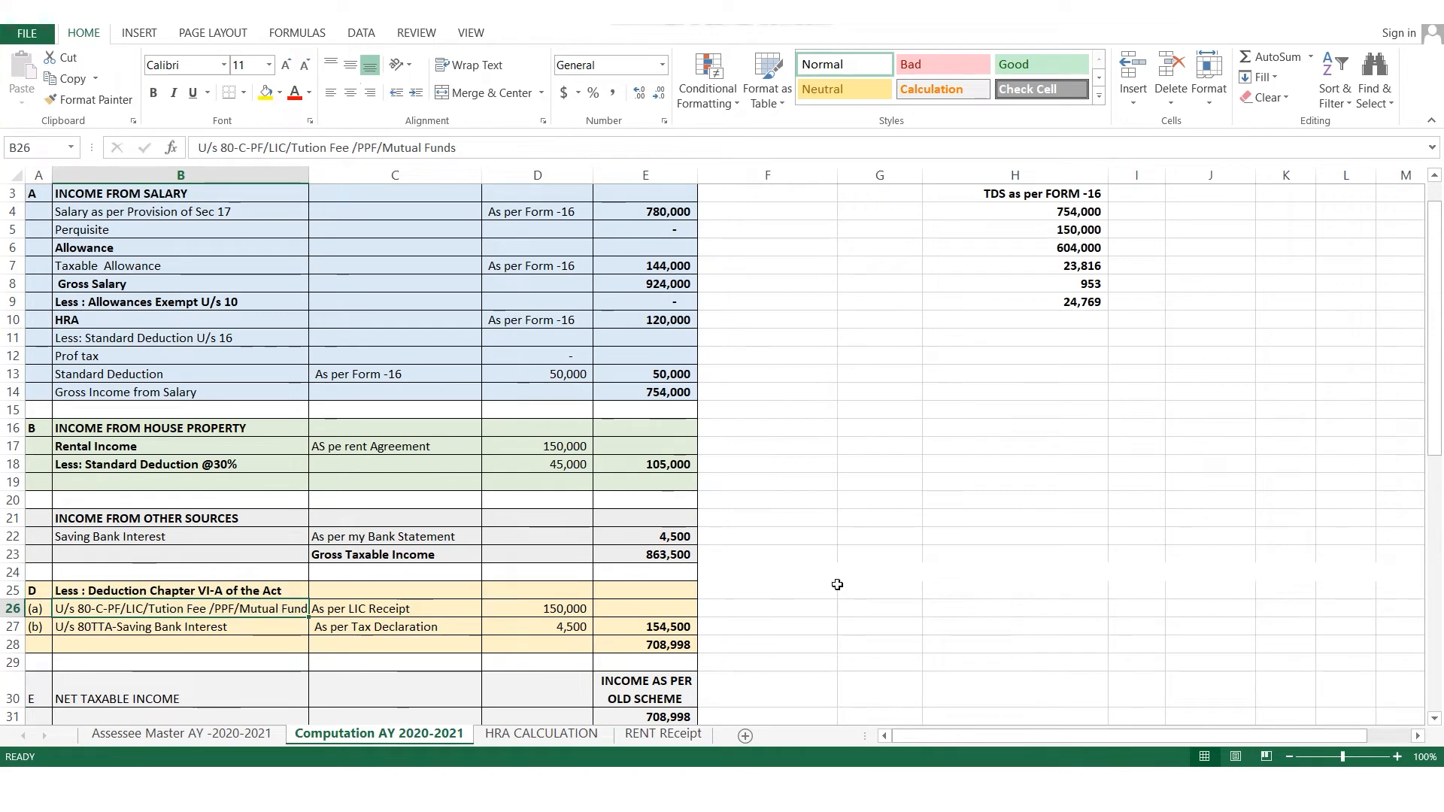
mouse_move(949, 789)
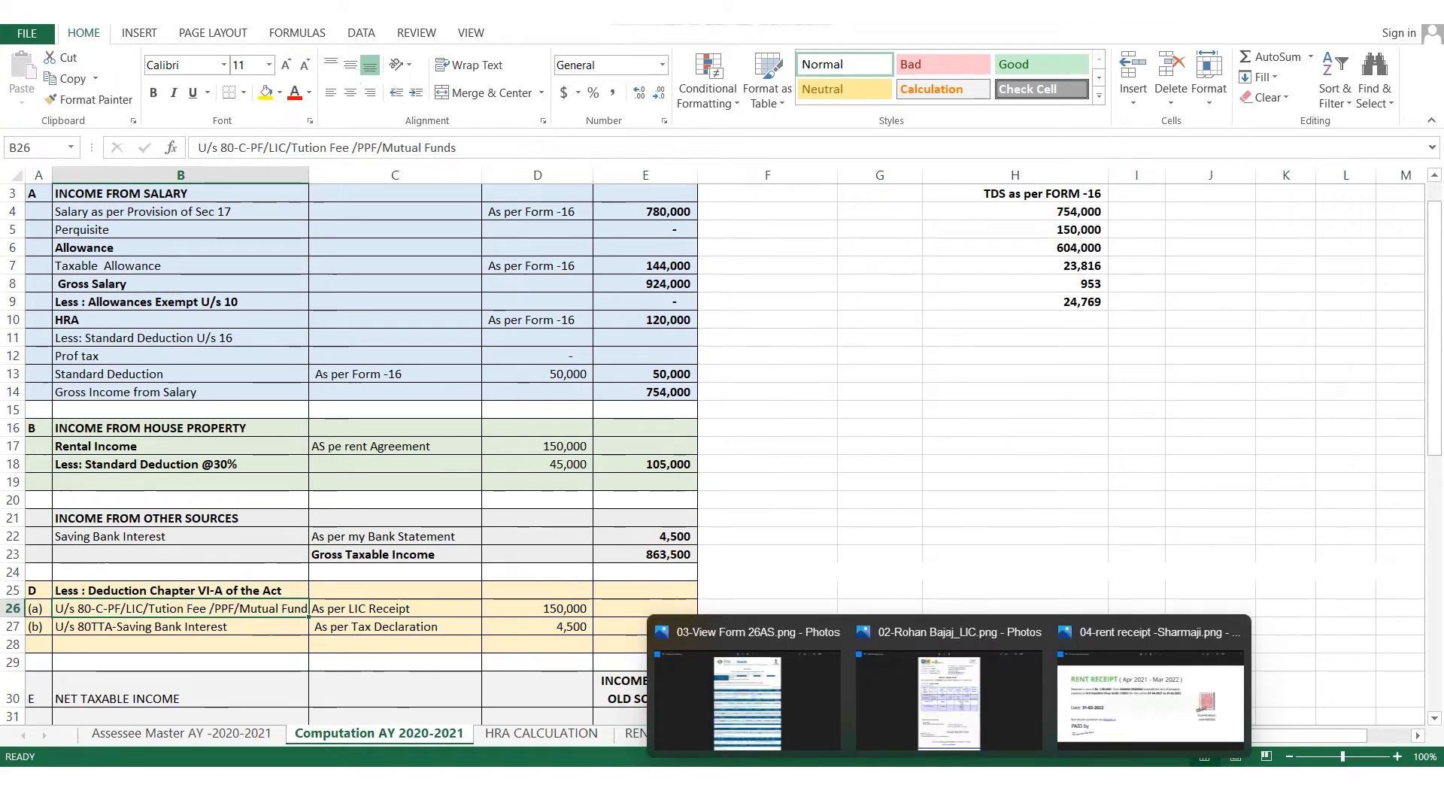
click(951, 716)
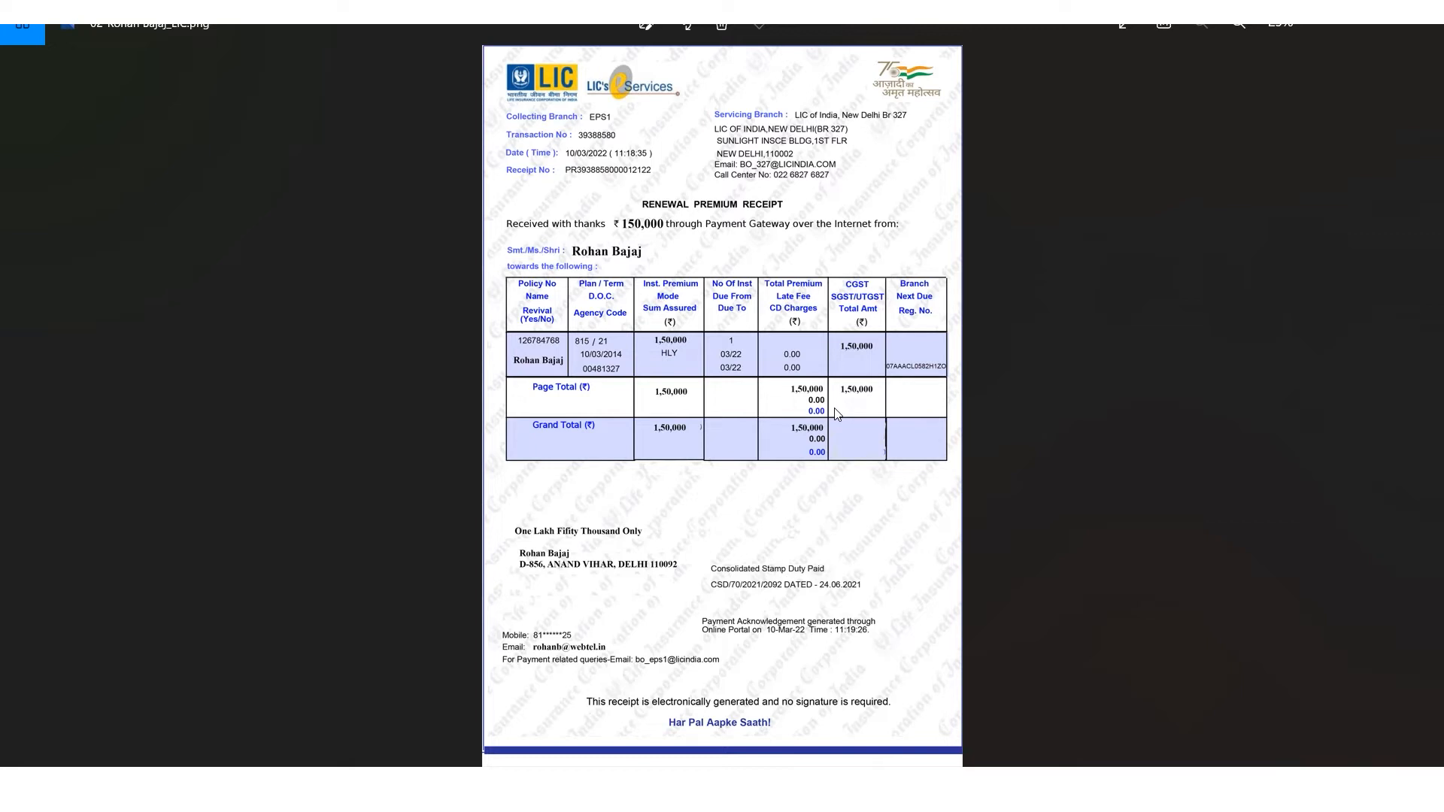
click(1010, 761)
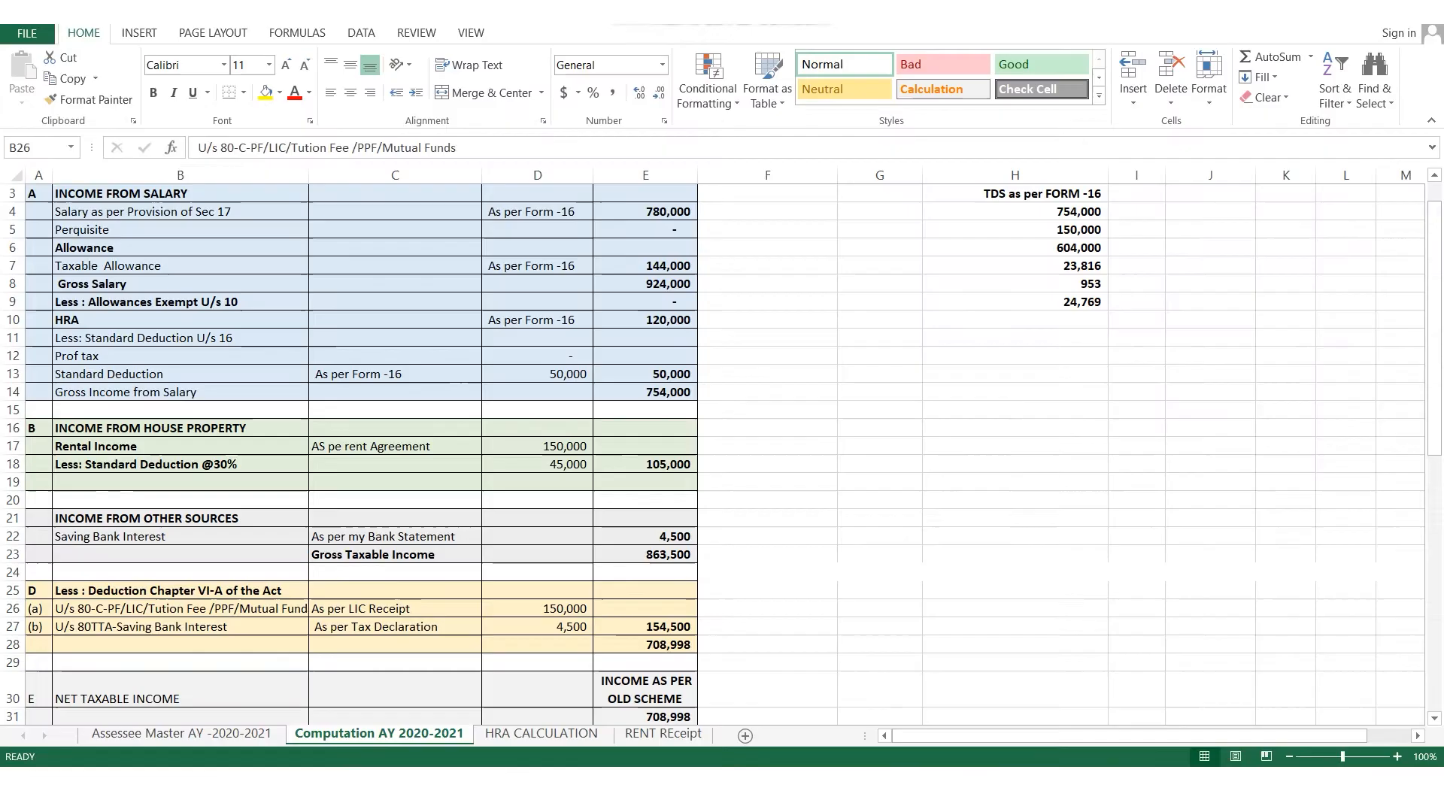
click(541, 610)
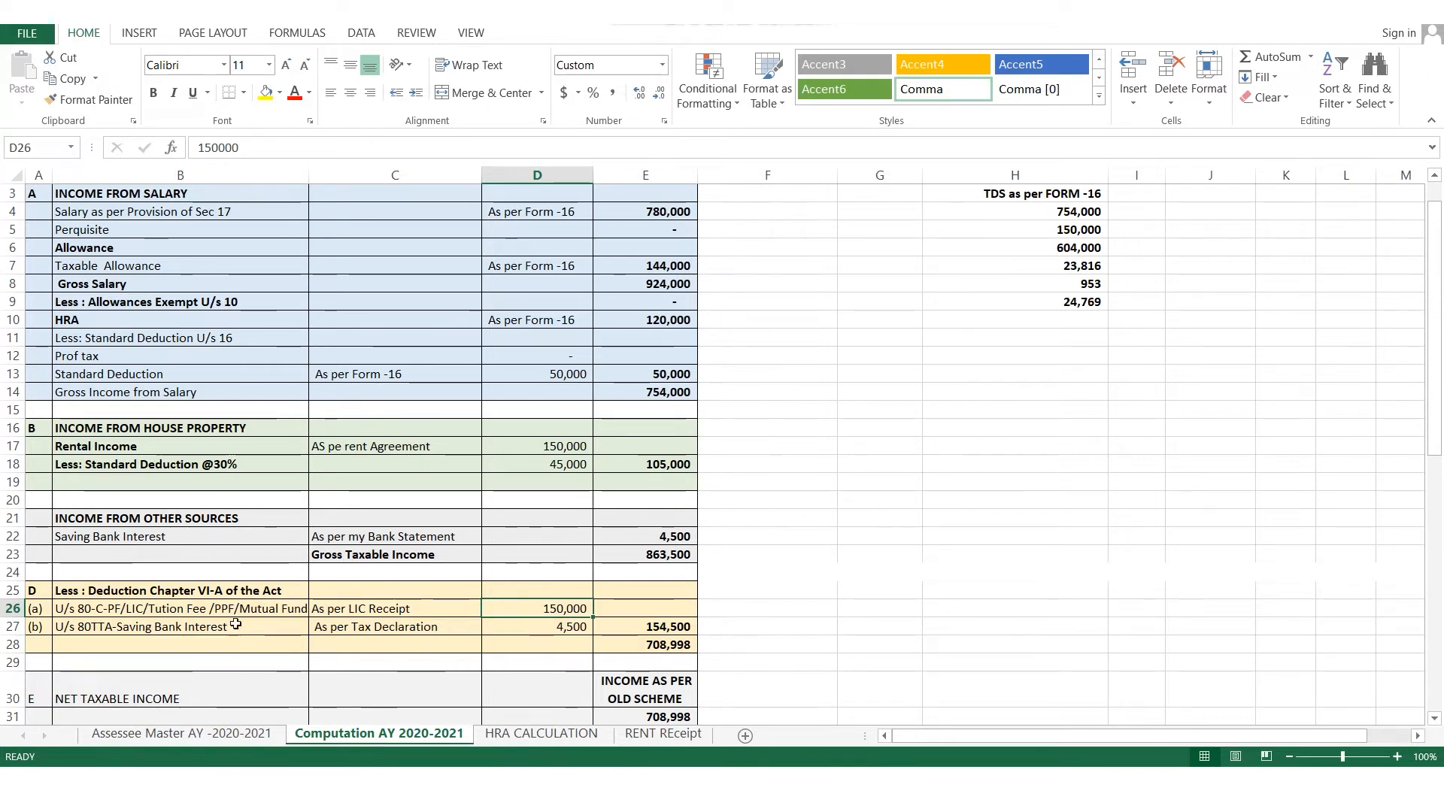
Inspect the section 80TTA saving bank interest deduction, its source, the total deductions and the income after deductions.
click(112, 629)
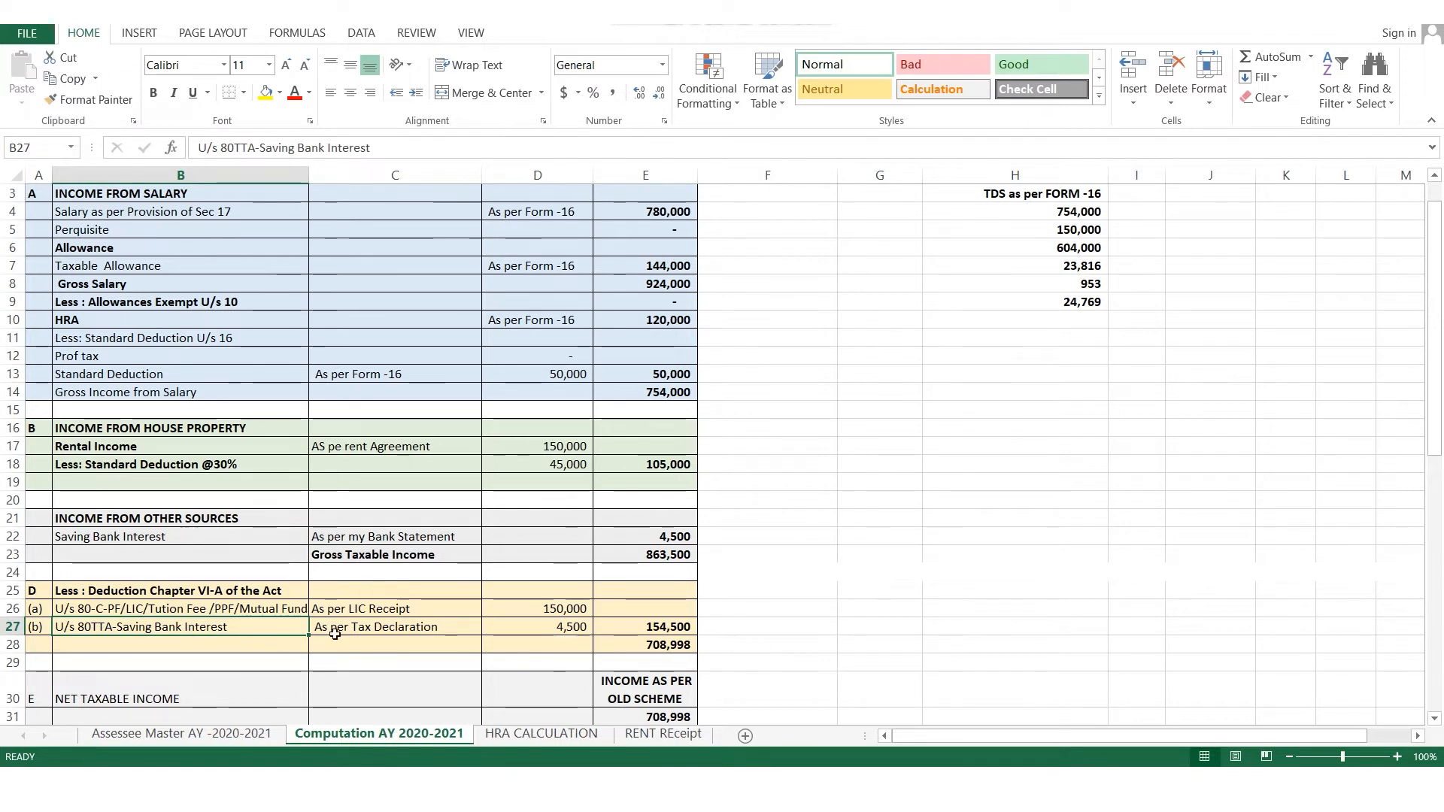
click(368, 627)
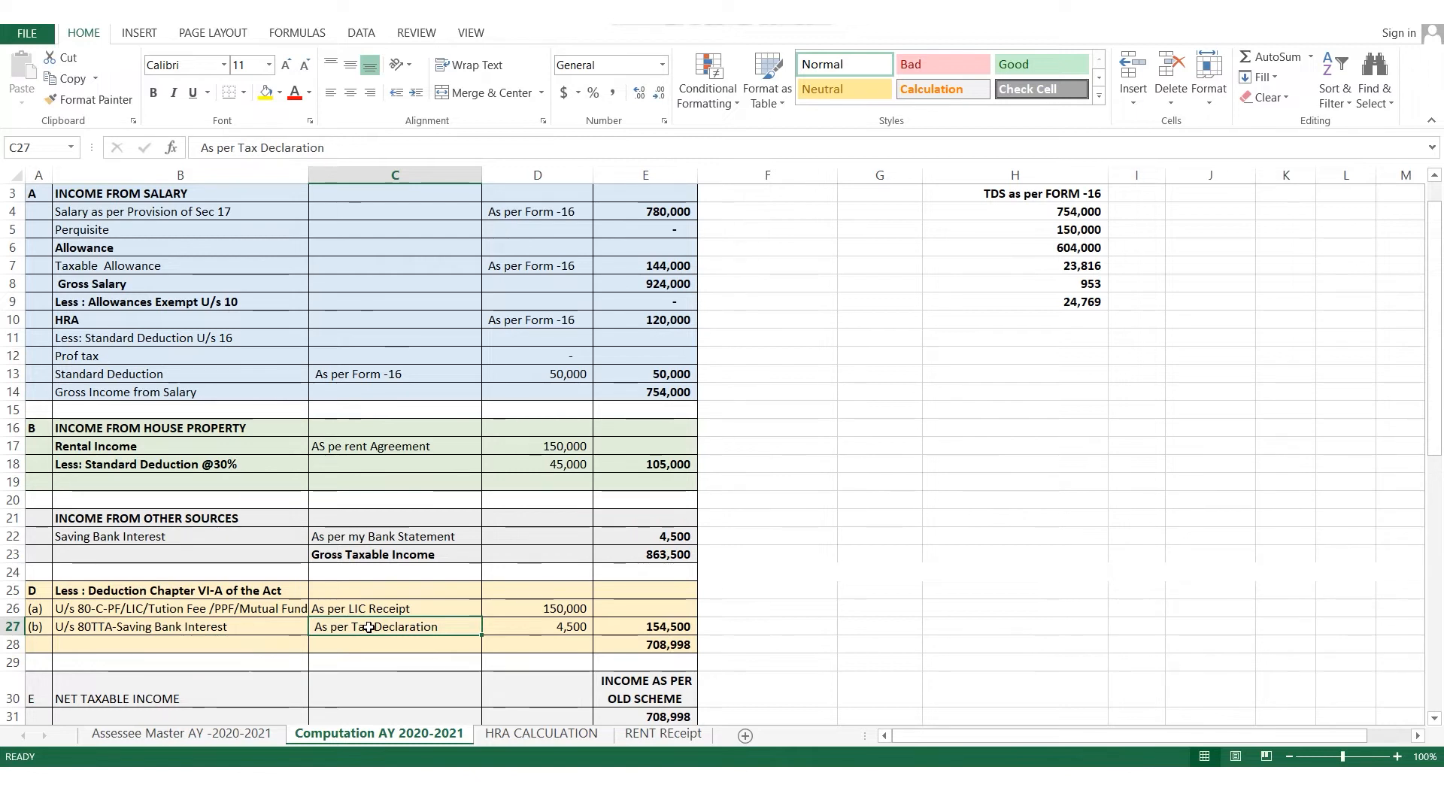
click(519, 626)
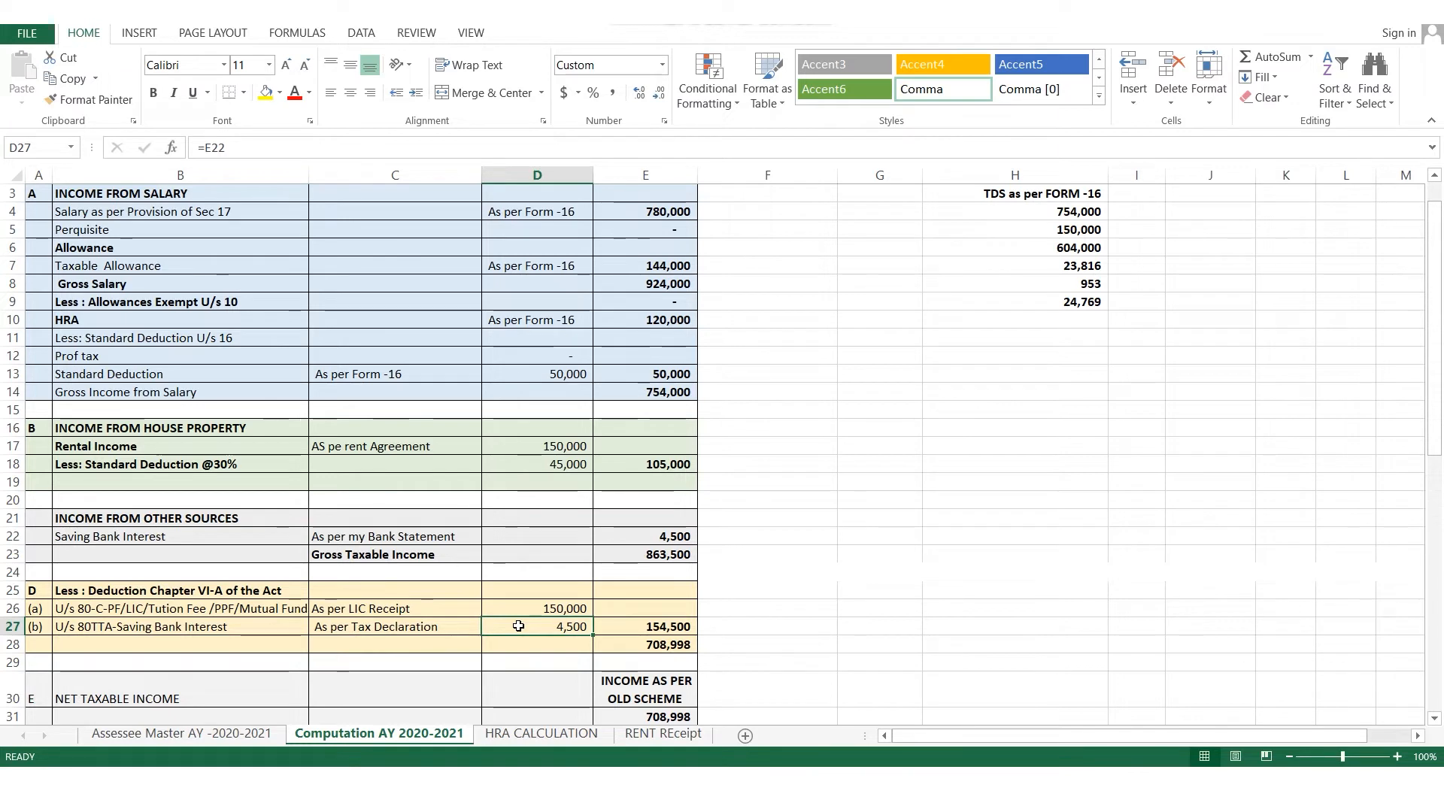
click(637, 626)
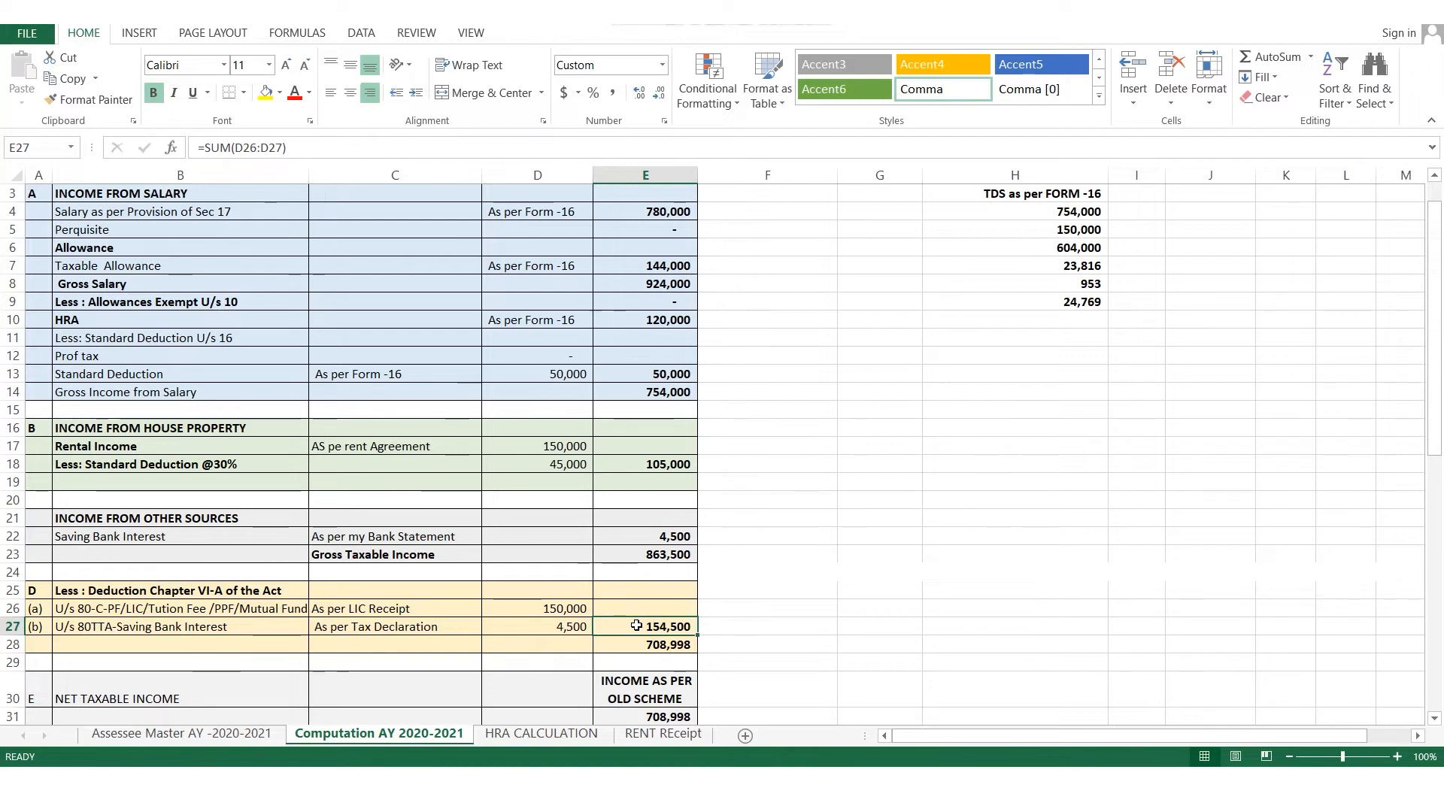
click(644, 650)
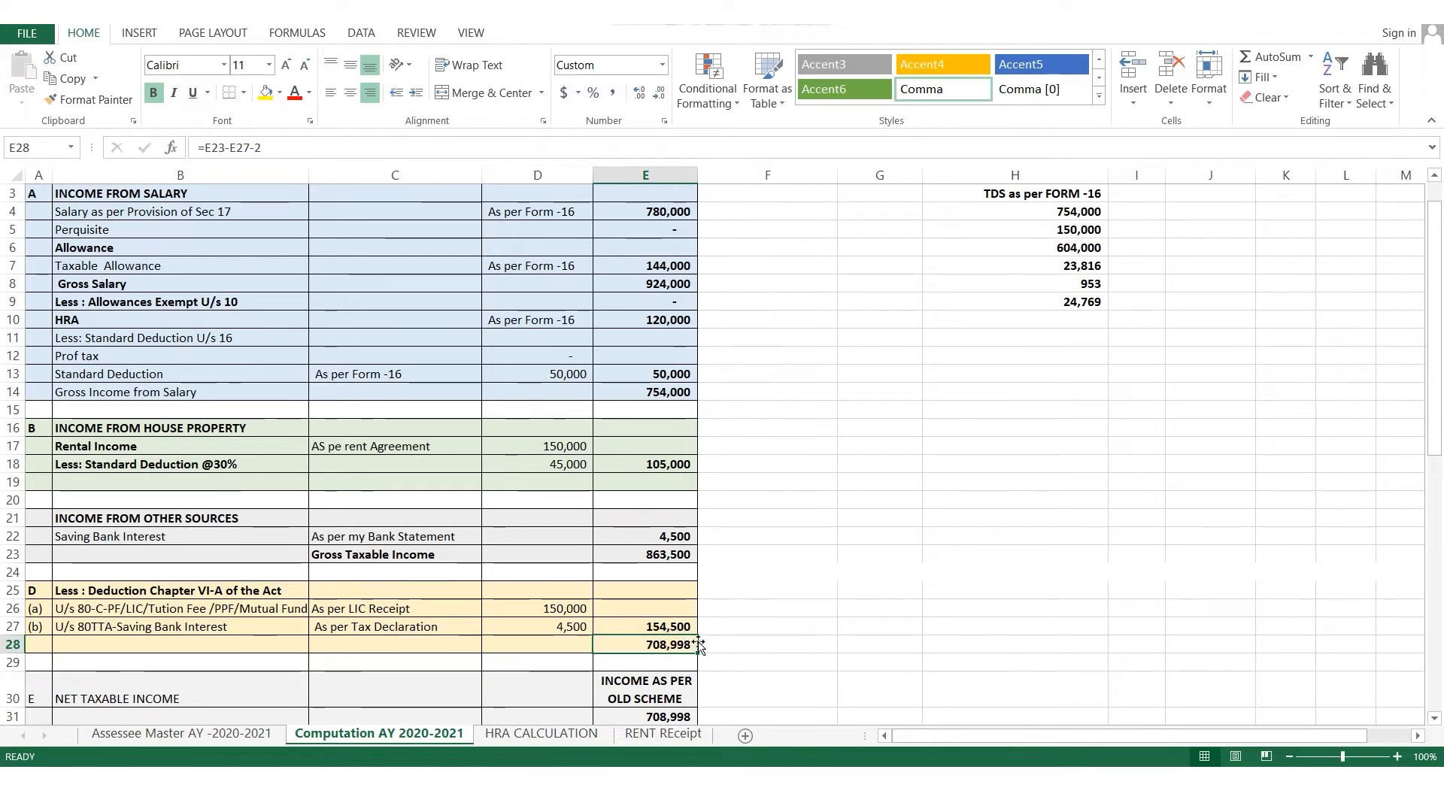
Examine the net taxable income under the old scheme and the header rows of the tax rate table.
key(Down)
key(Down)
key(Down)
key(Down)
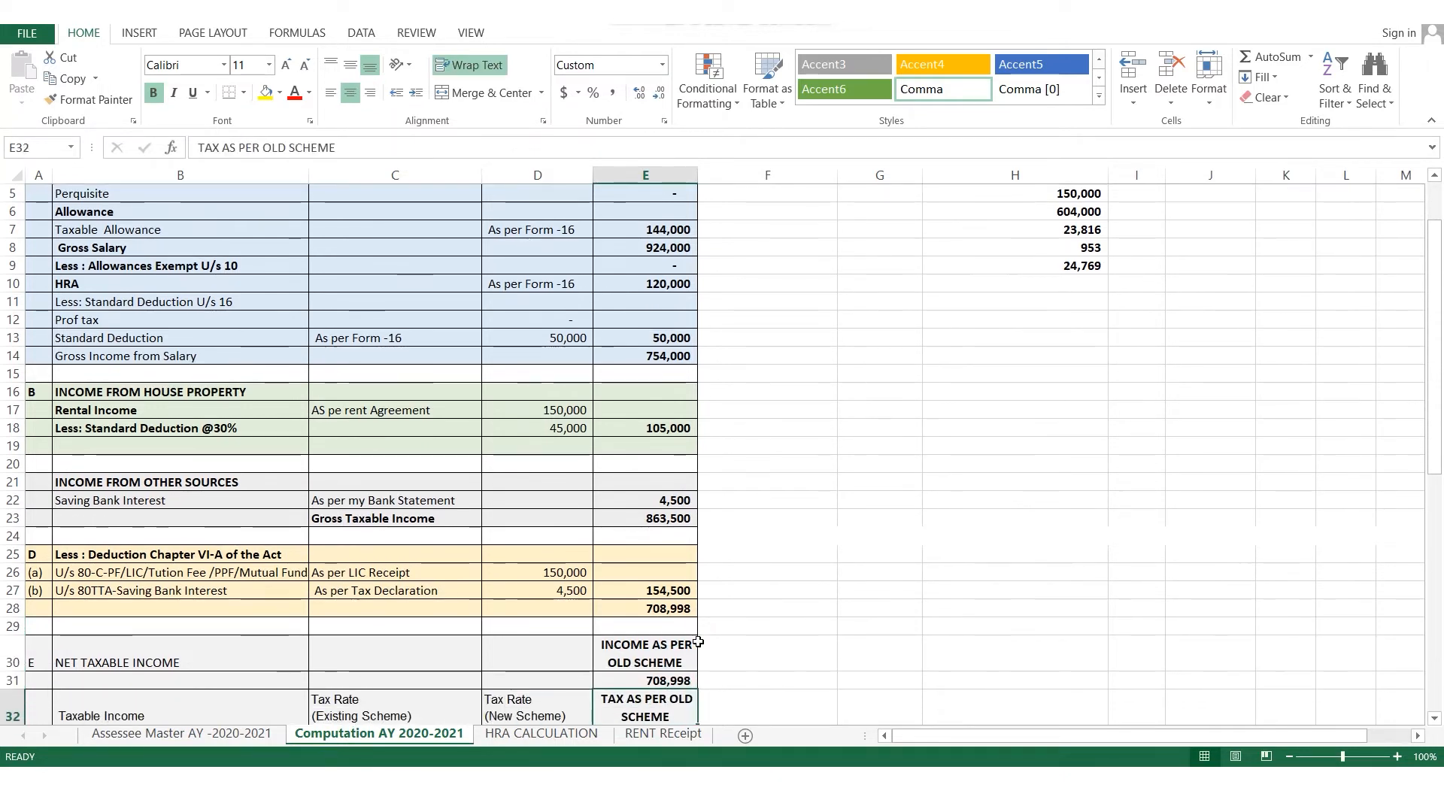
key(Down)
key(Down)
key(Down)
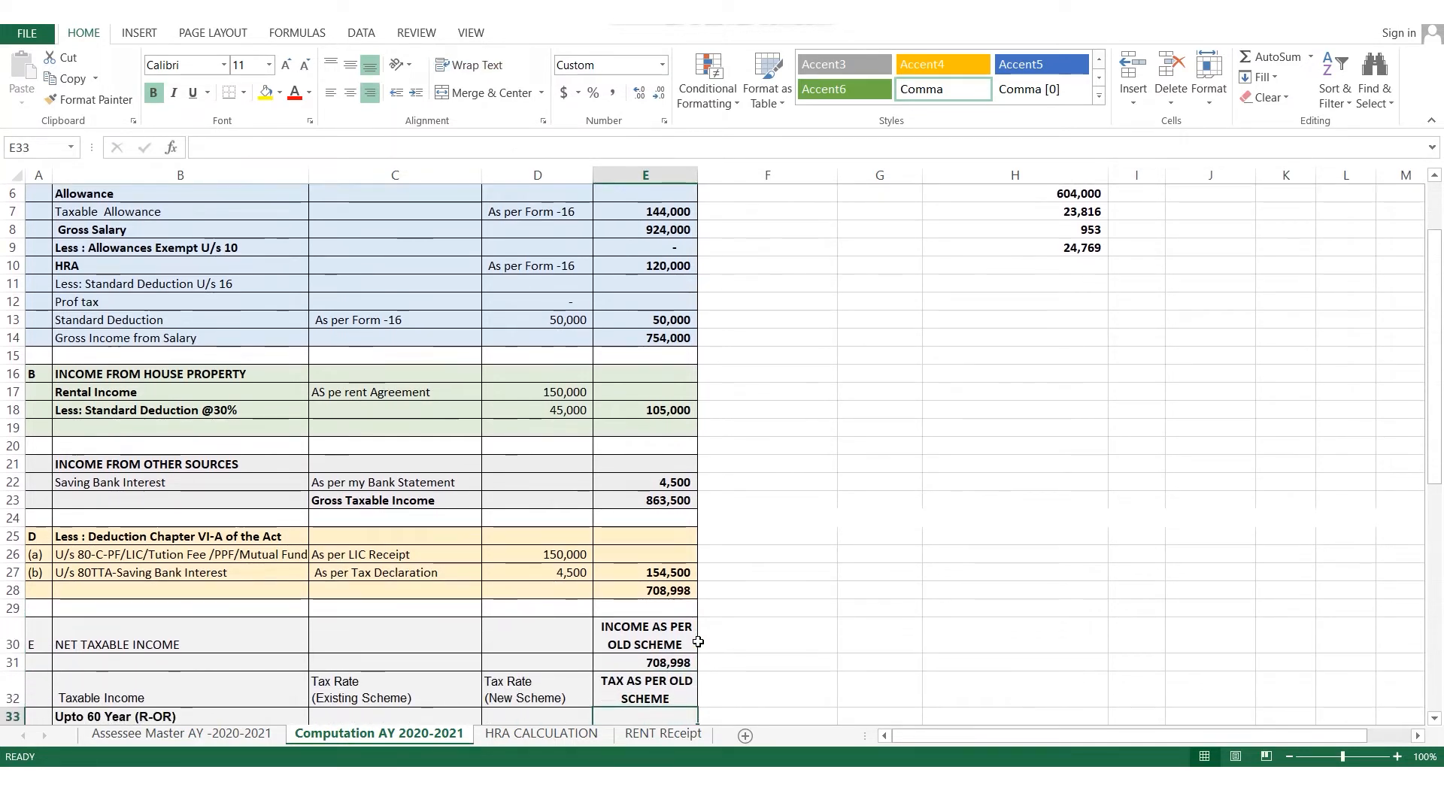
Review the slab-wise tax for the up-to-60-year category under the old scheme and the tax payable sum formula.
key(Down)
key(Down)
key(Down)
key(Down)
key(Down)
key(Down)
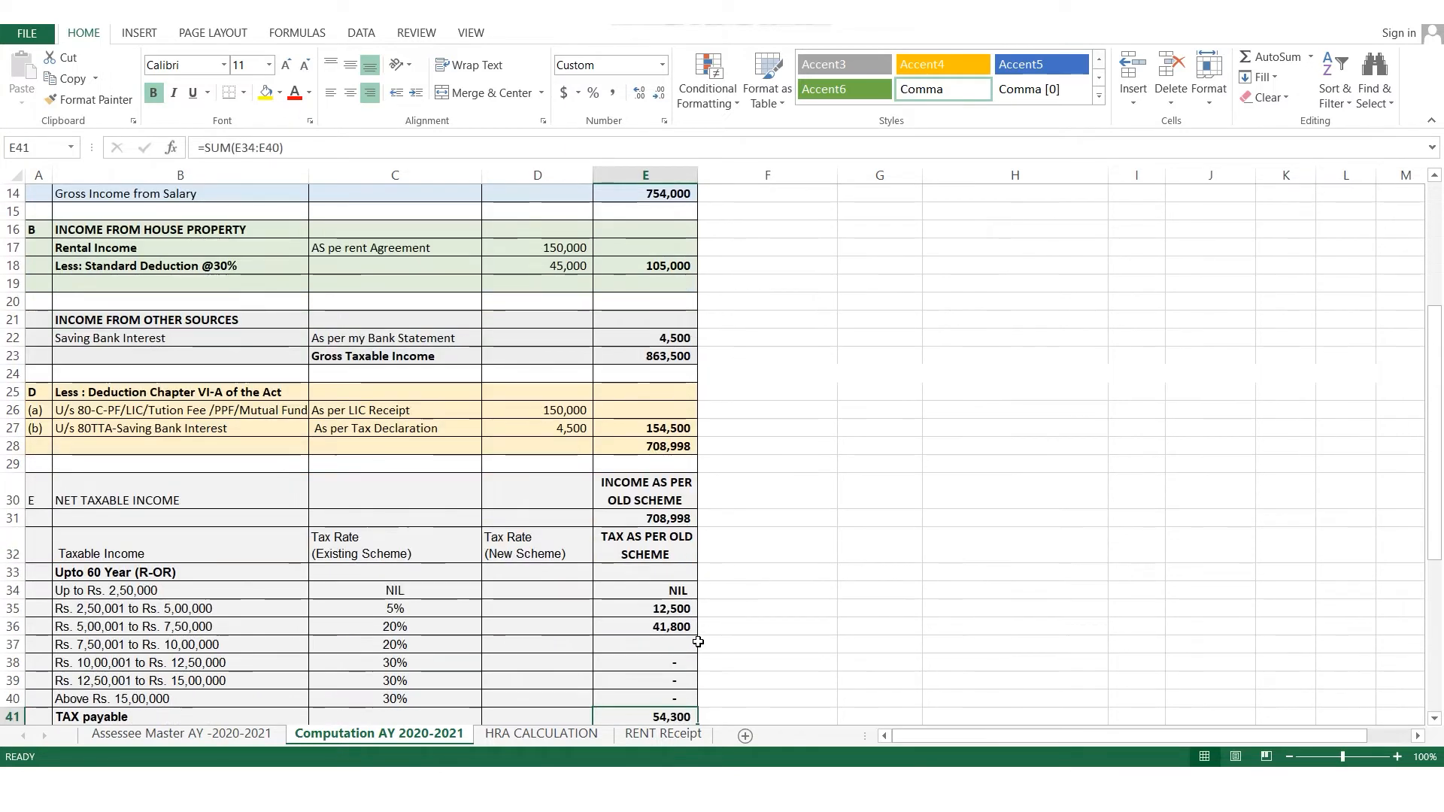
key(Up)
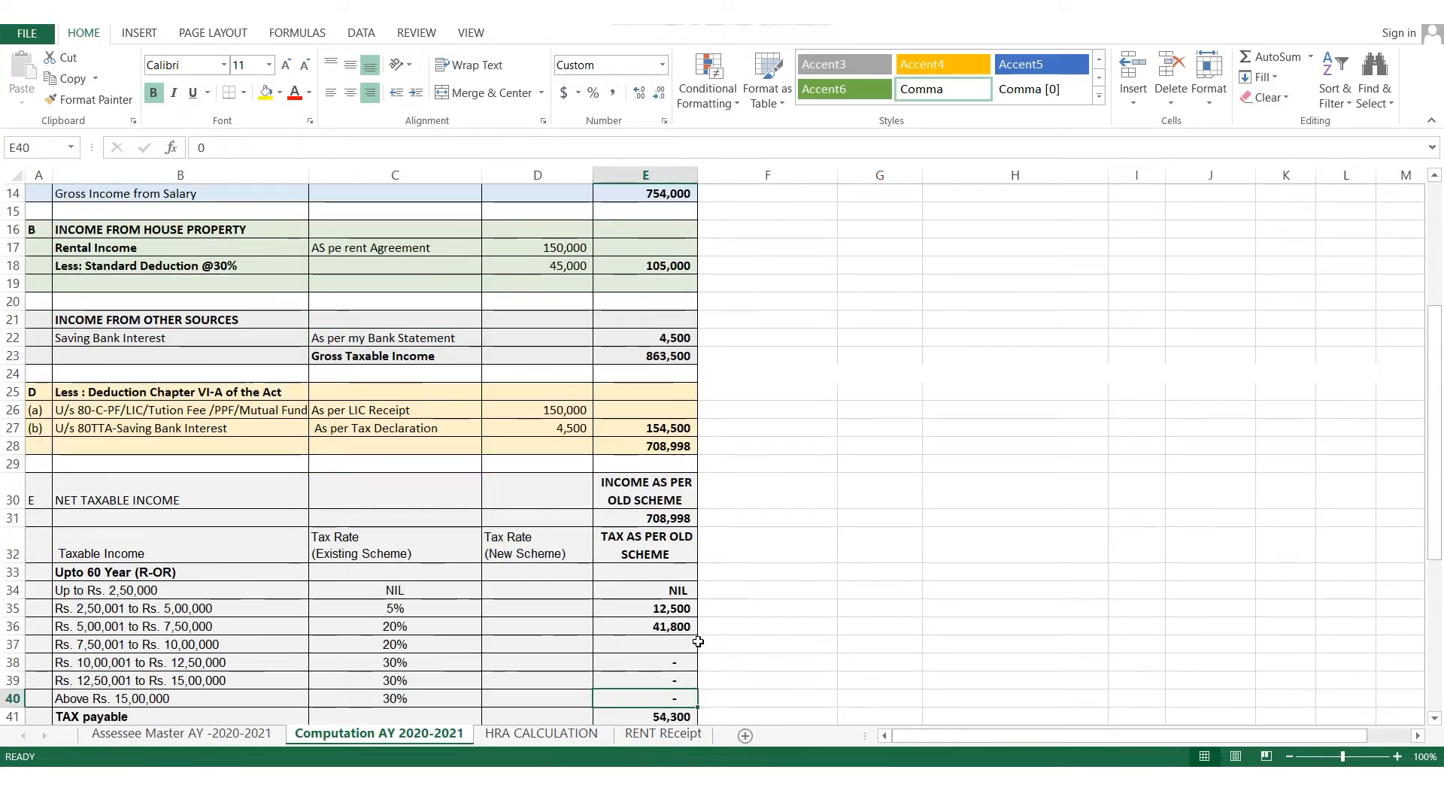
key(Down)
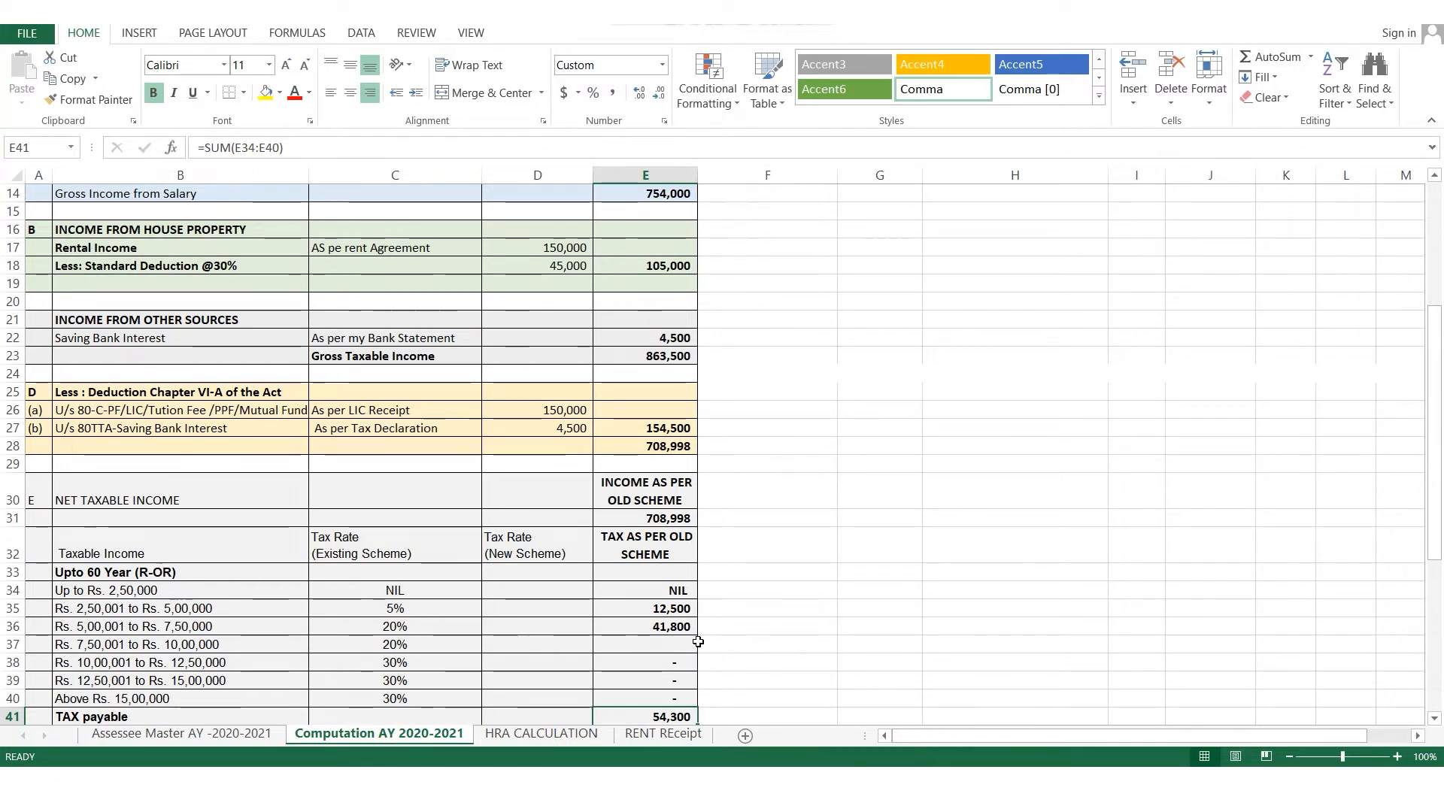
key(Down)
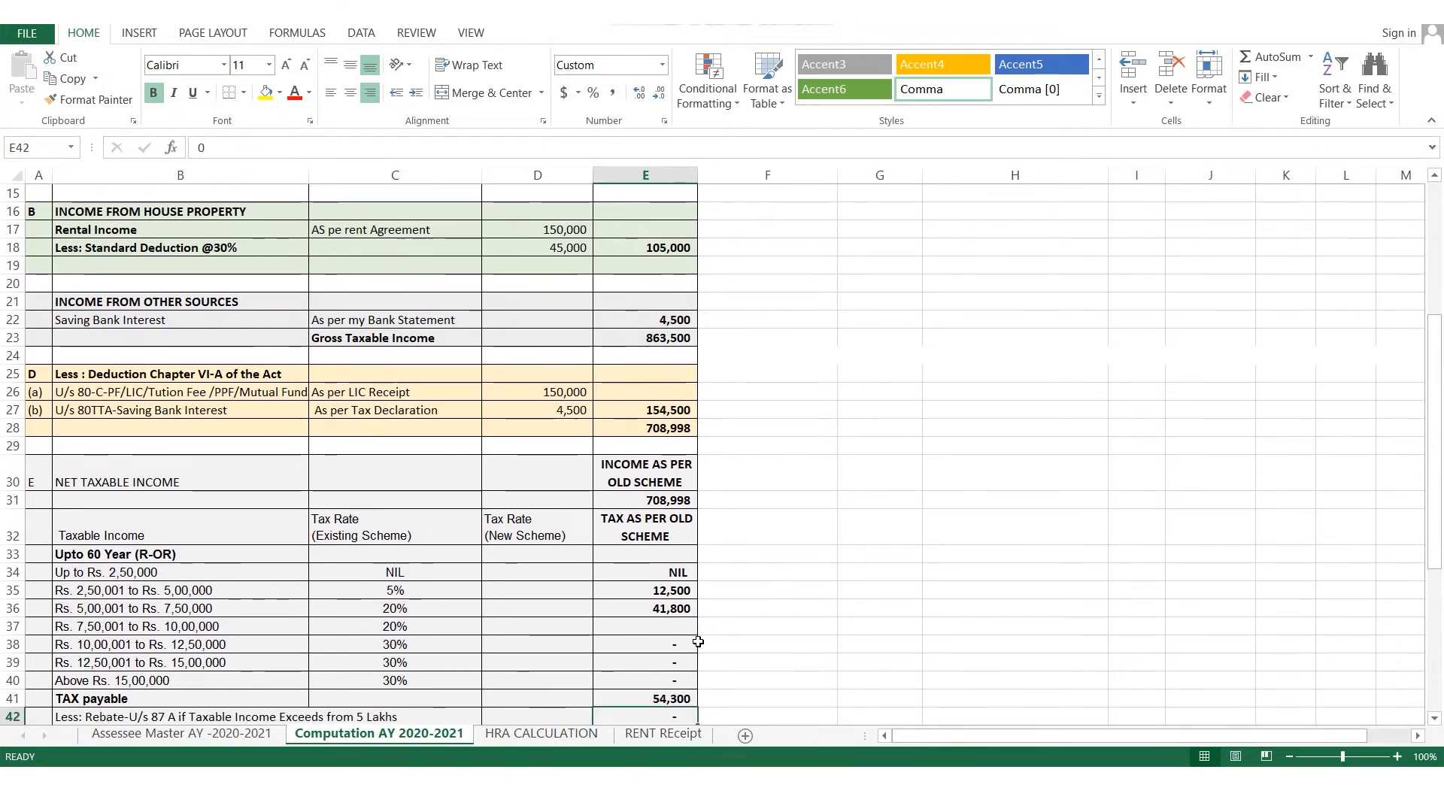
key(Up)
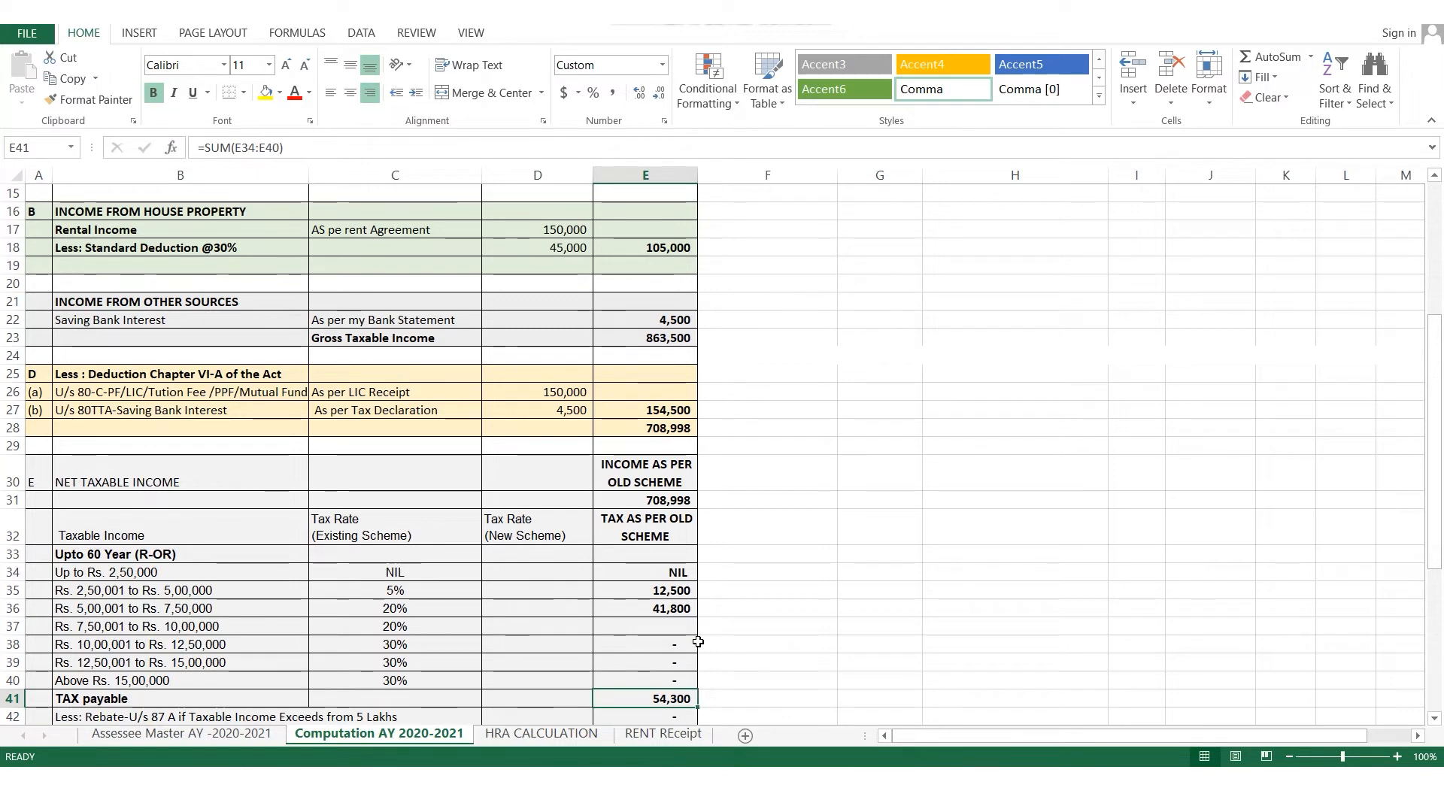
Inspect the section 87A rebate, total tax, 4% education cess, net tax payable and prepaid tax rows.
key(Down)
key(Down)
key(Down)
key(Down)
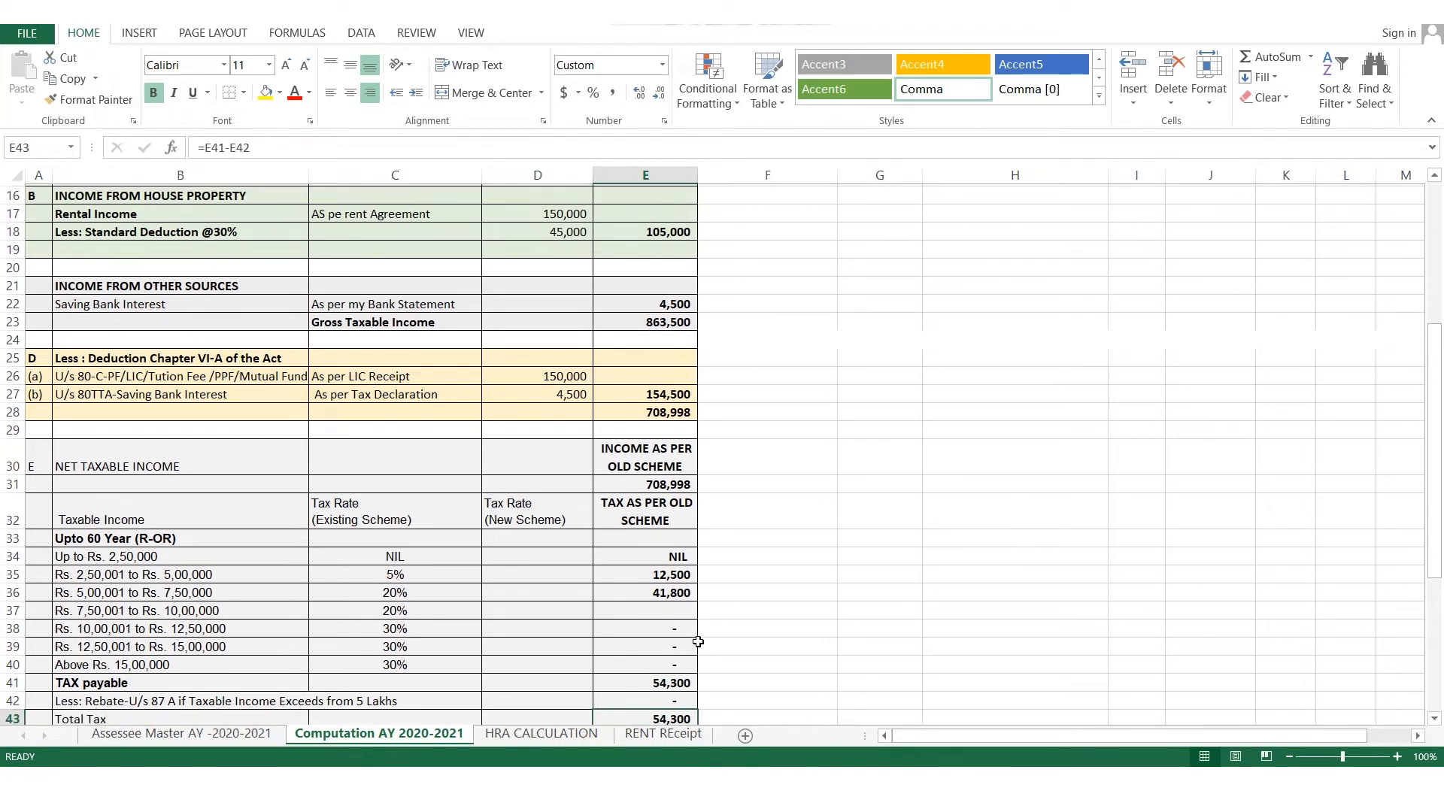
key(Down)
key(Down)
key(Down)
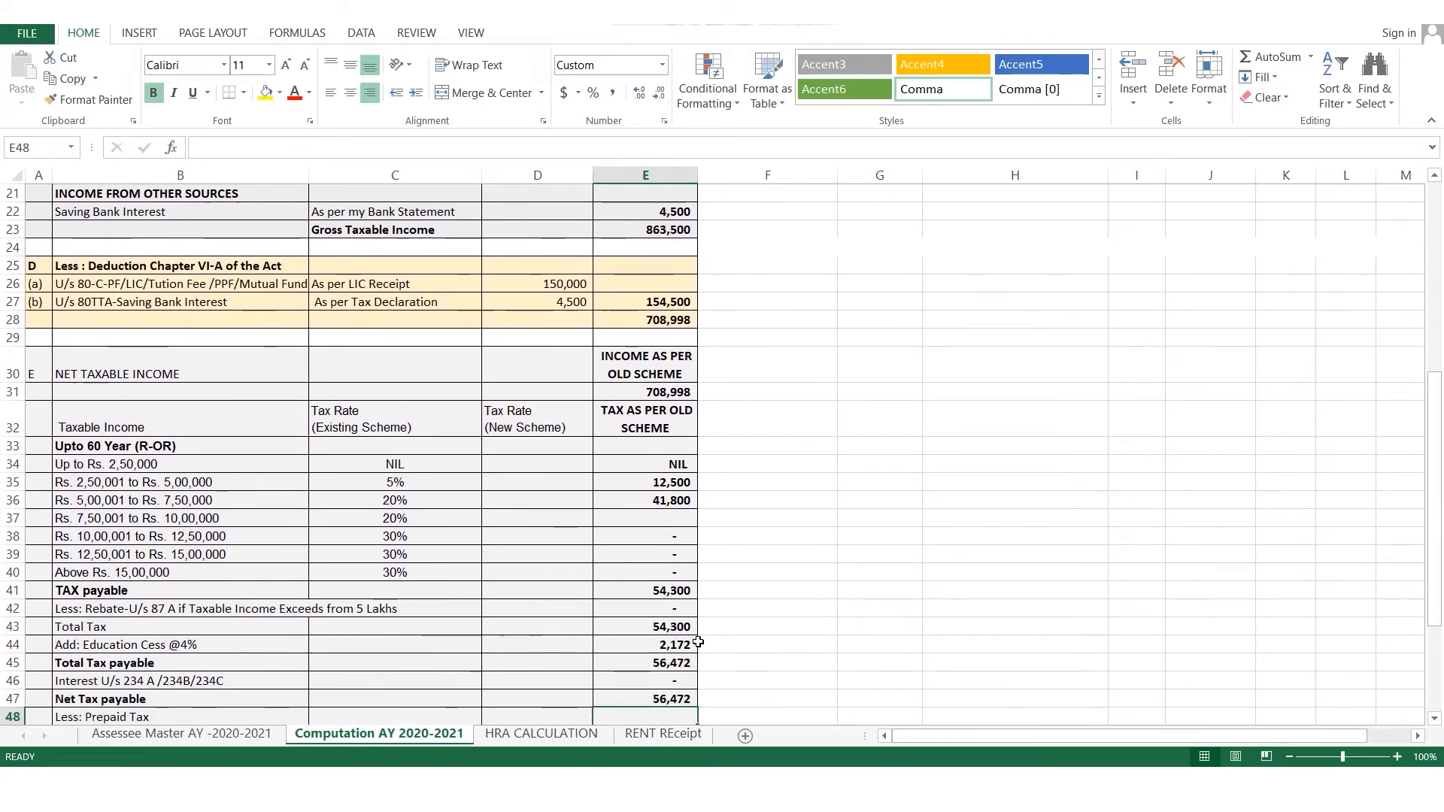
key(Down)
key(Down)
key(Down)
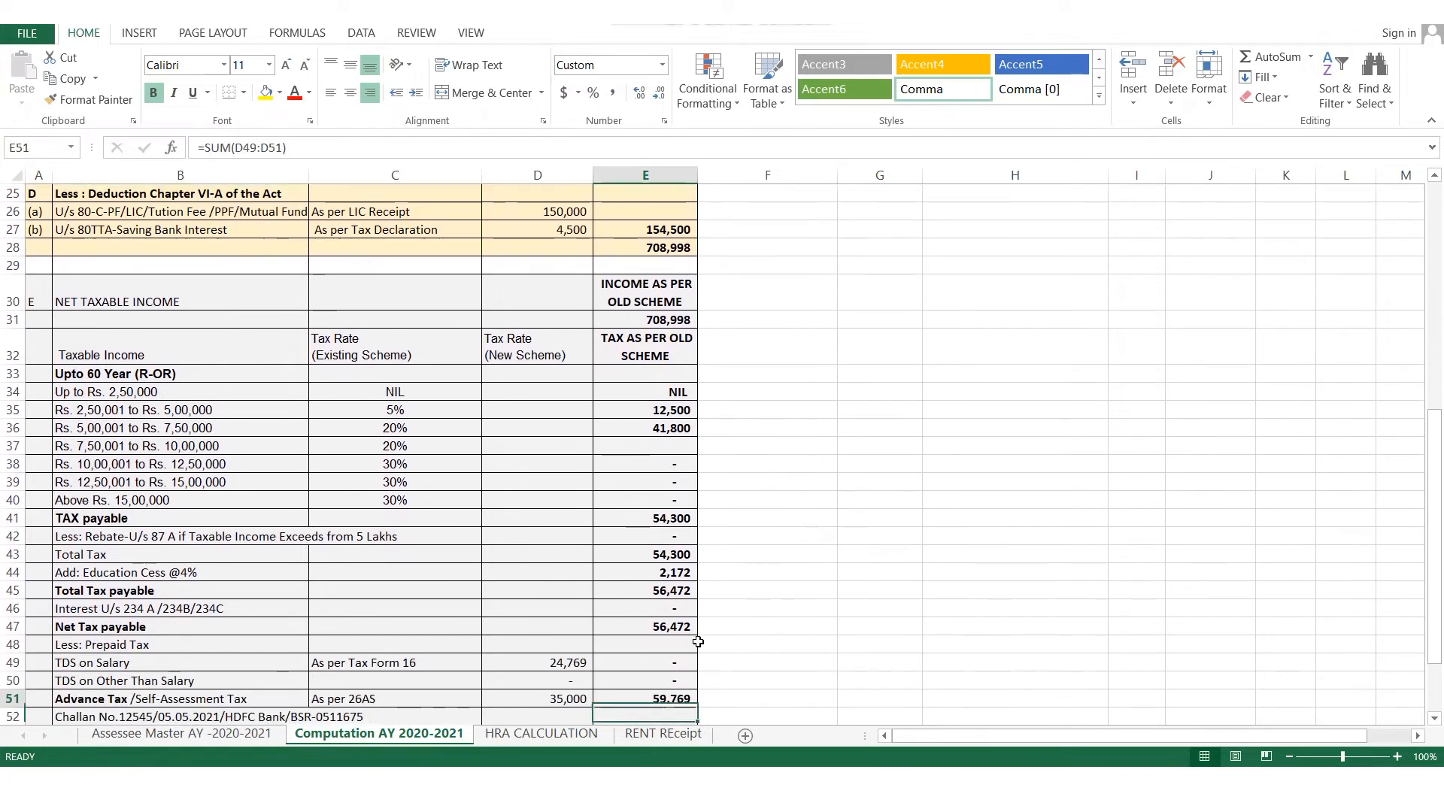
Check the TDS on salary entry in the Excel computation against net tax payable on the last page of the Form 16 PDF.
key(Up)
key(Up)
key(Left)
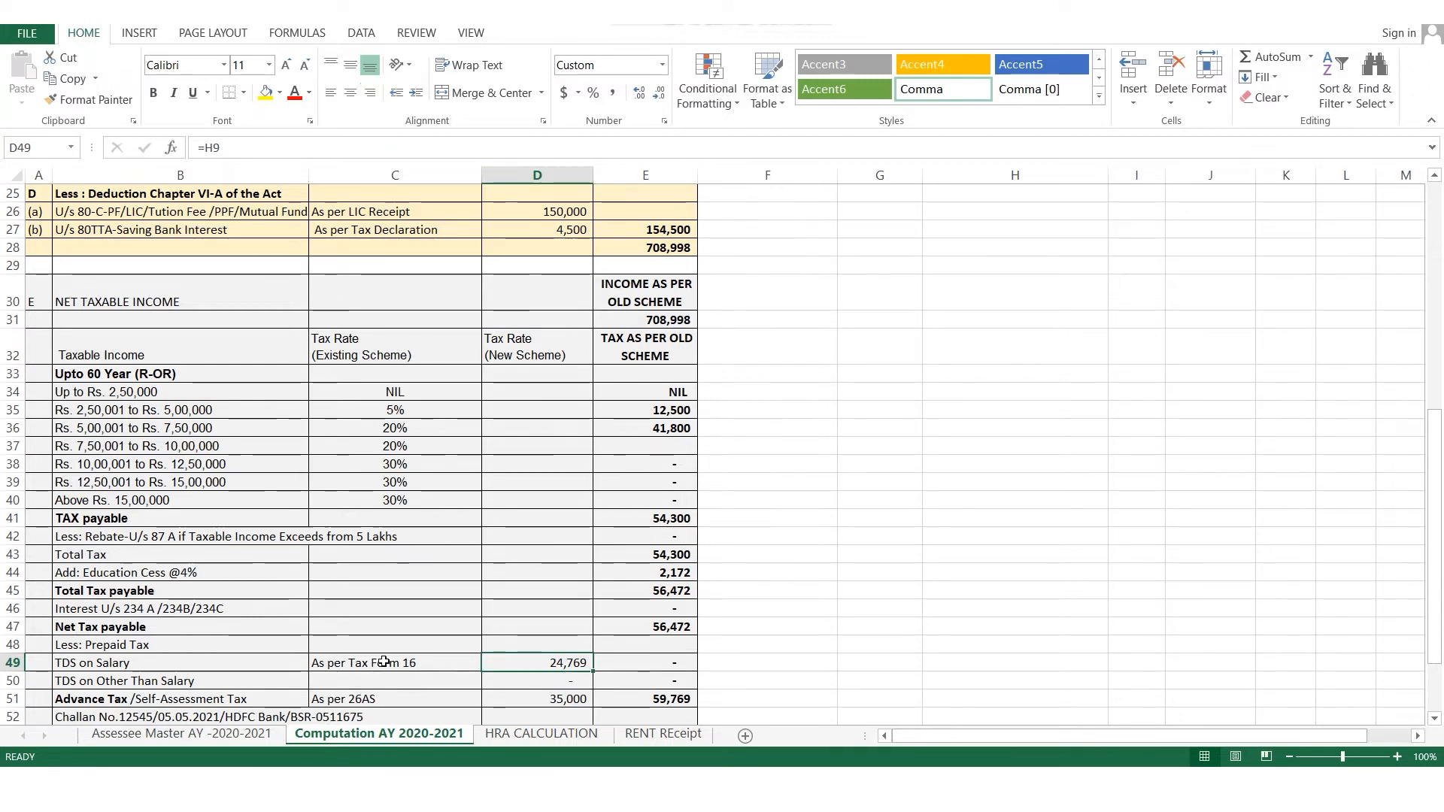
click(897, 747)
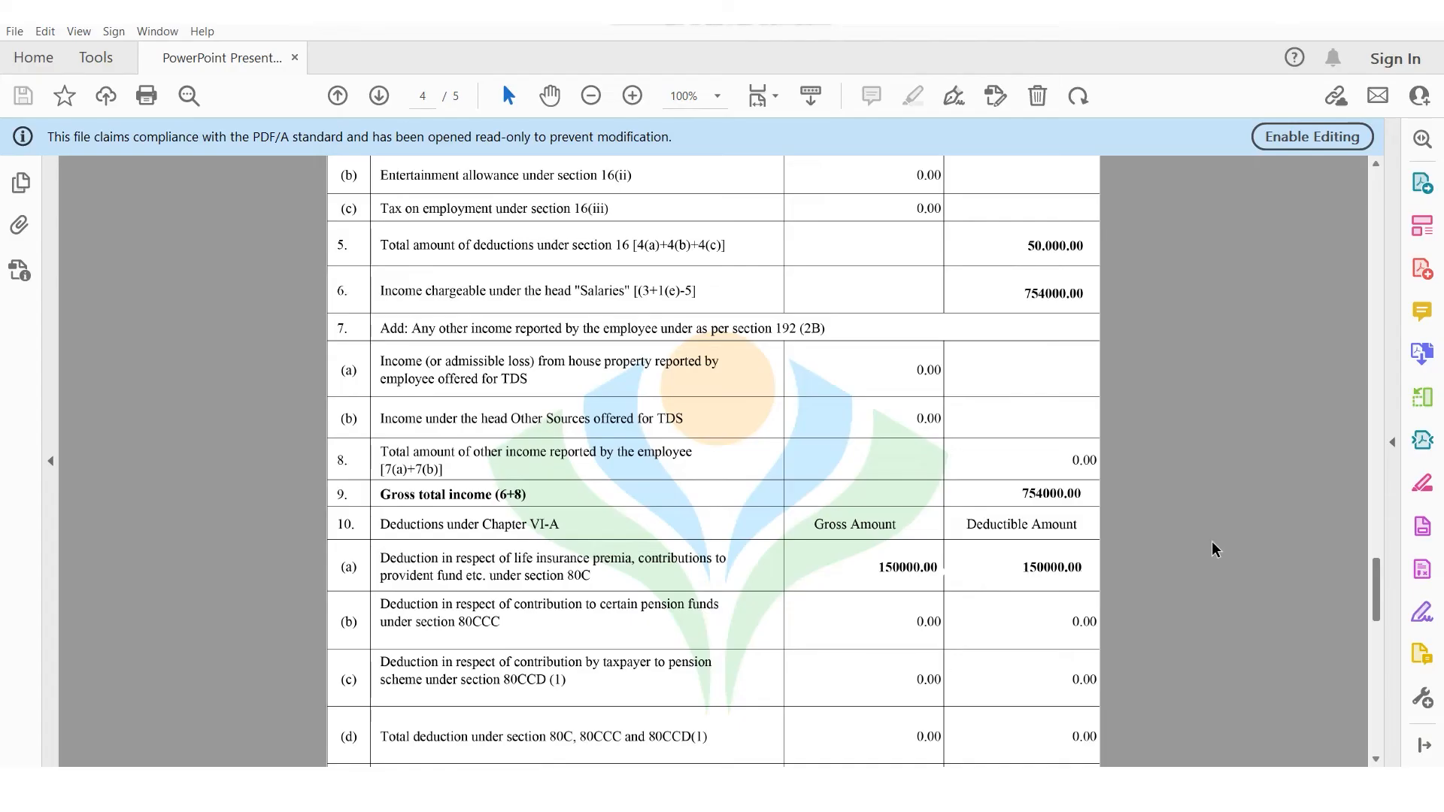
drag(1377, 593, 1378, 703)
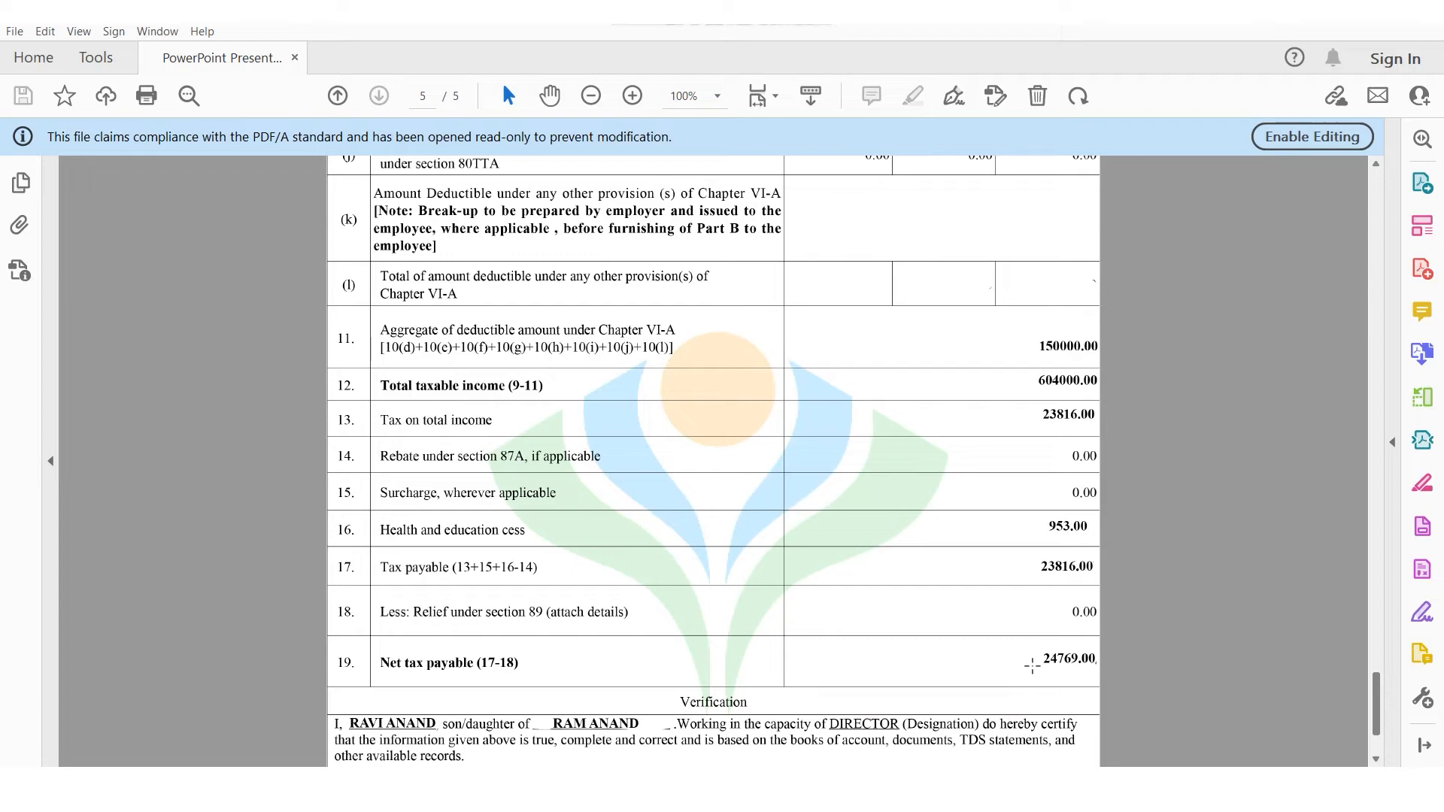
key(alt+Tab)
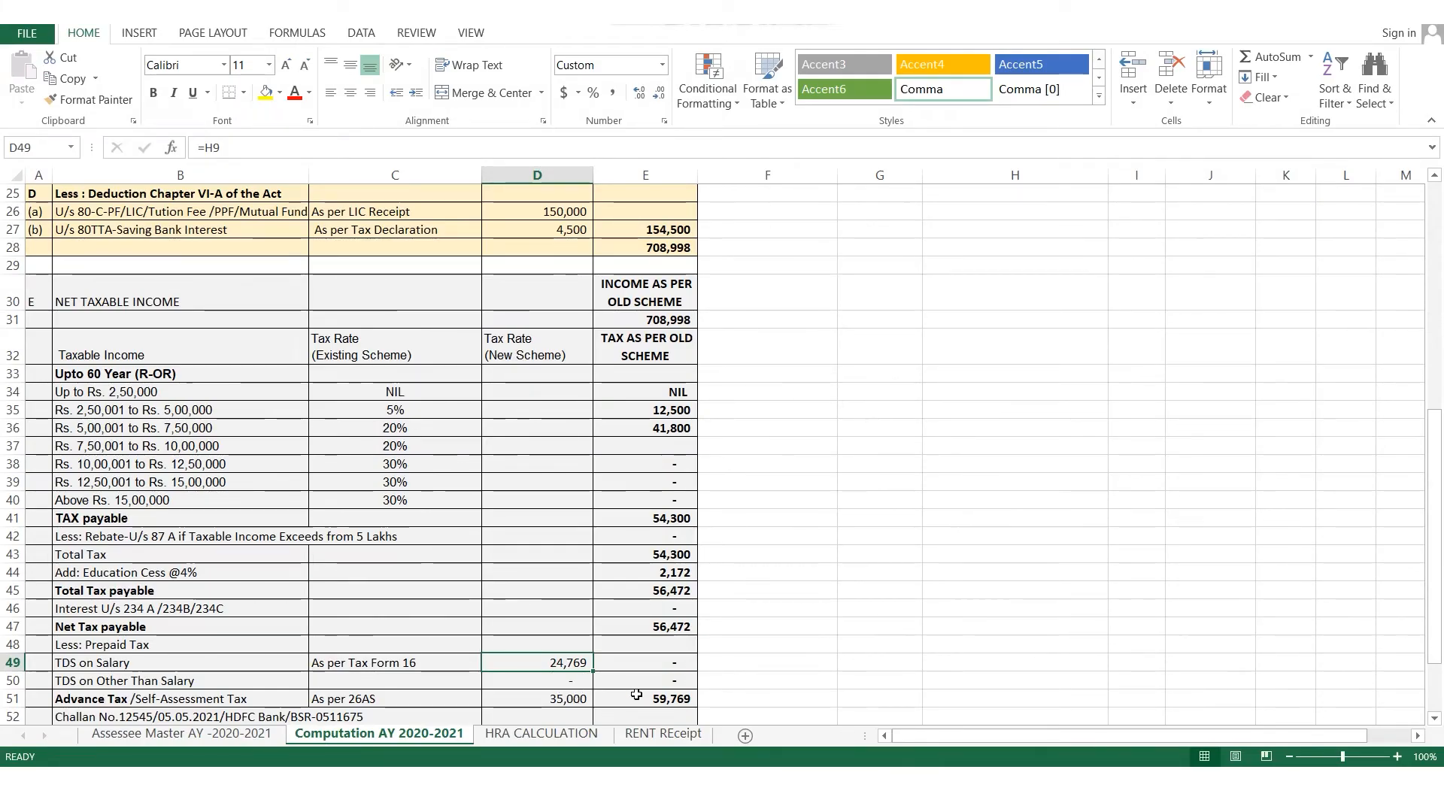
Compare net tax payable with the salary TDS, advance tax and total prepaid tax, and inspect the final payable/refundable formula.
click(542, 697)
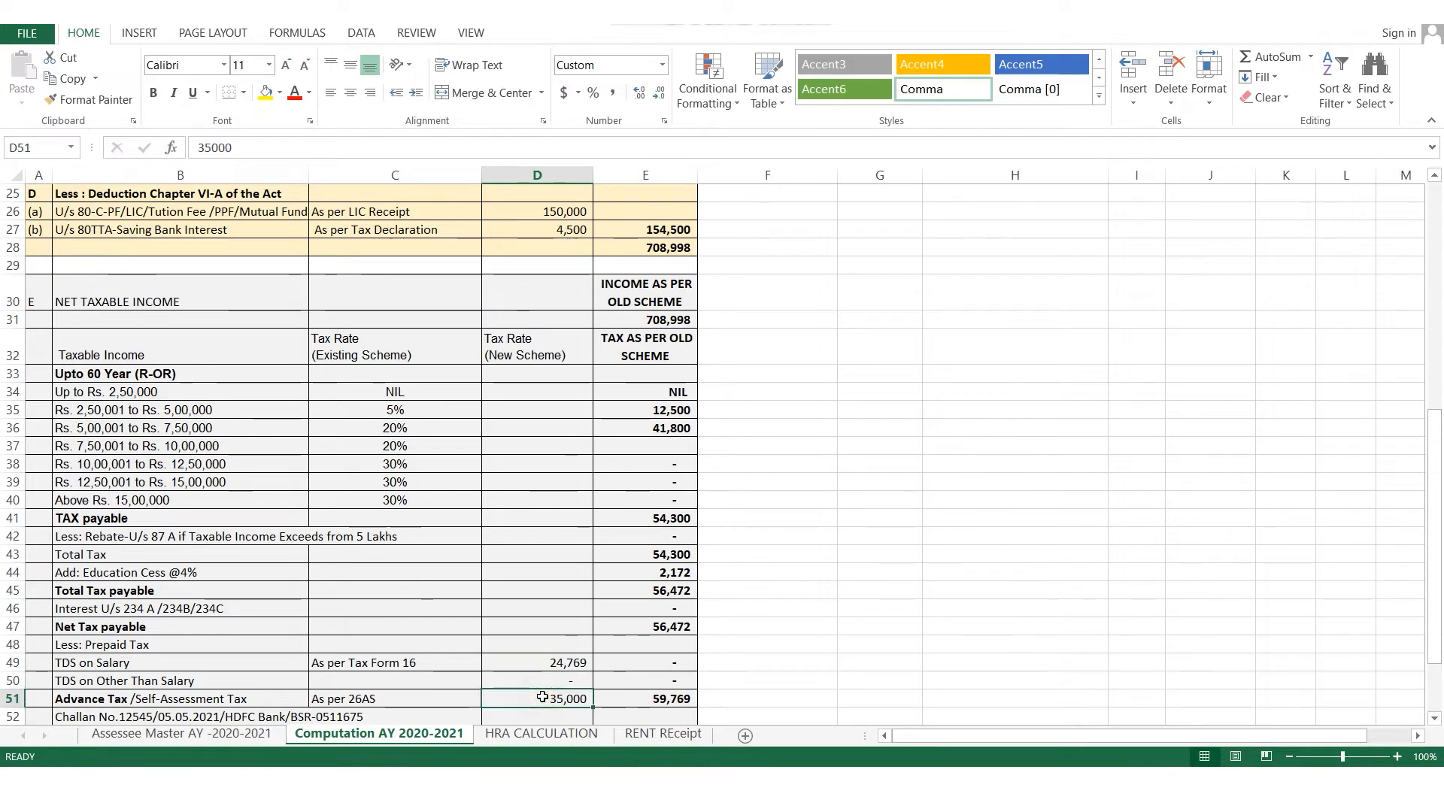
click(680, 629)
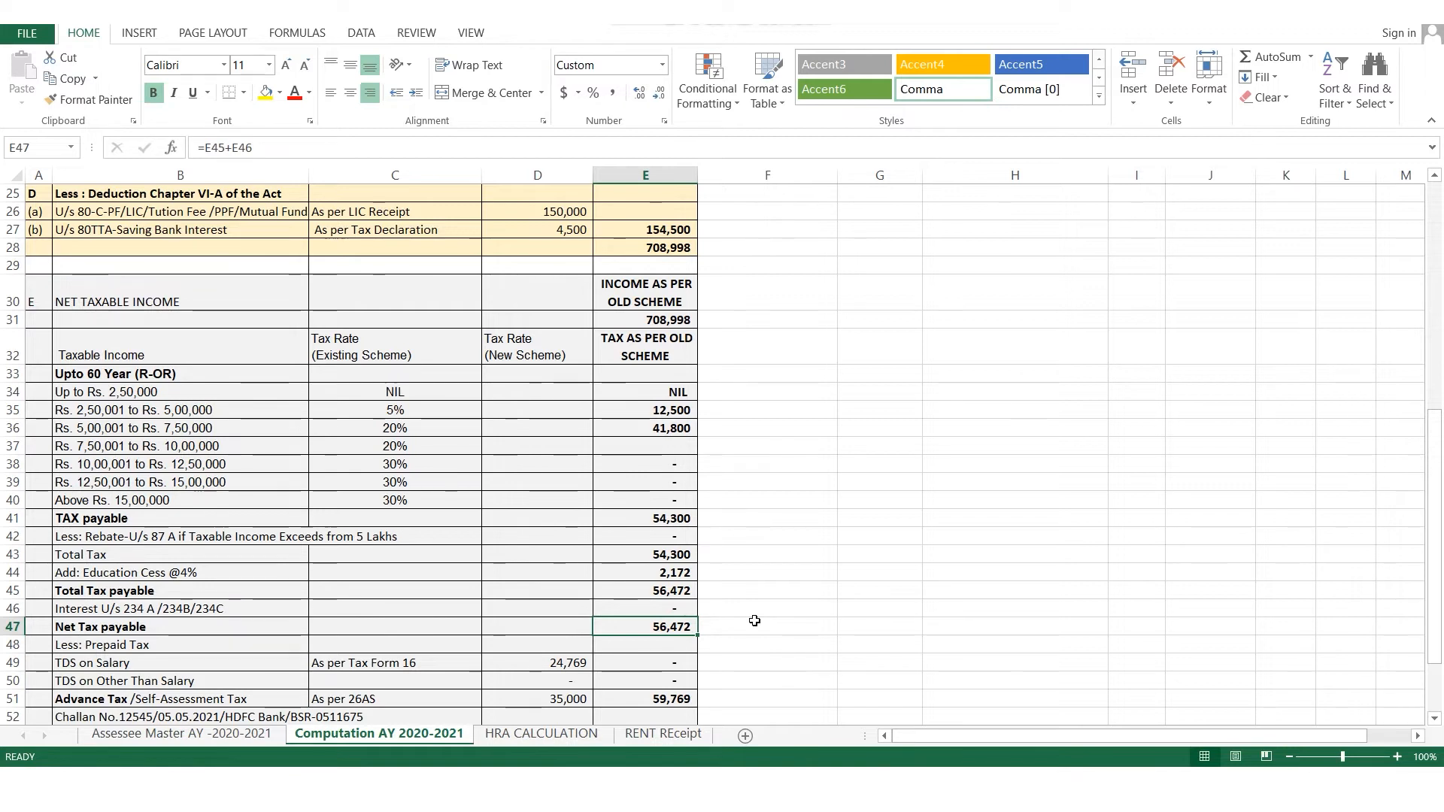
click(550, 662)
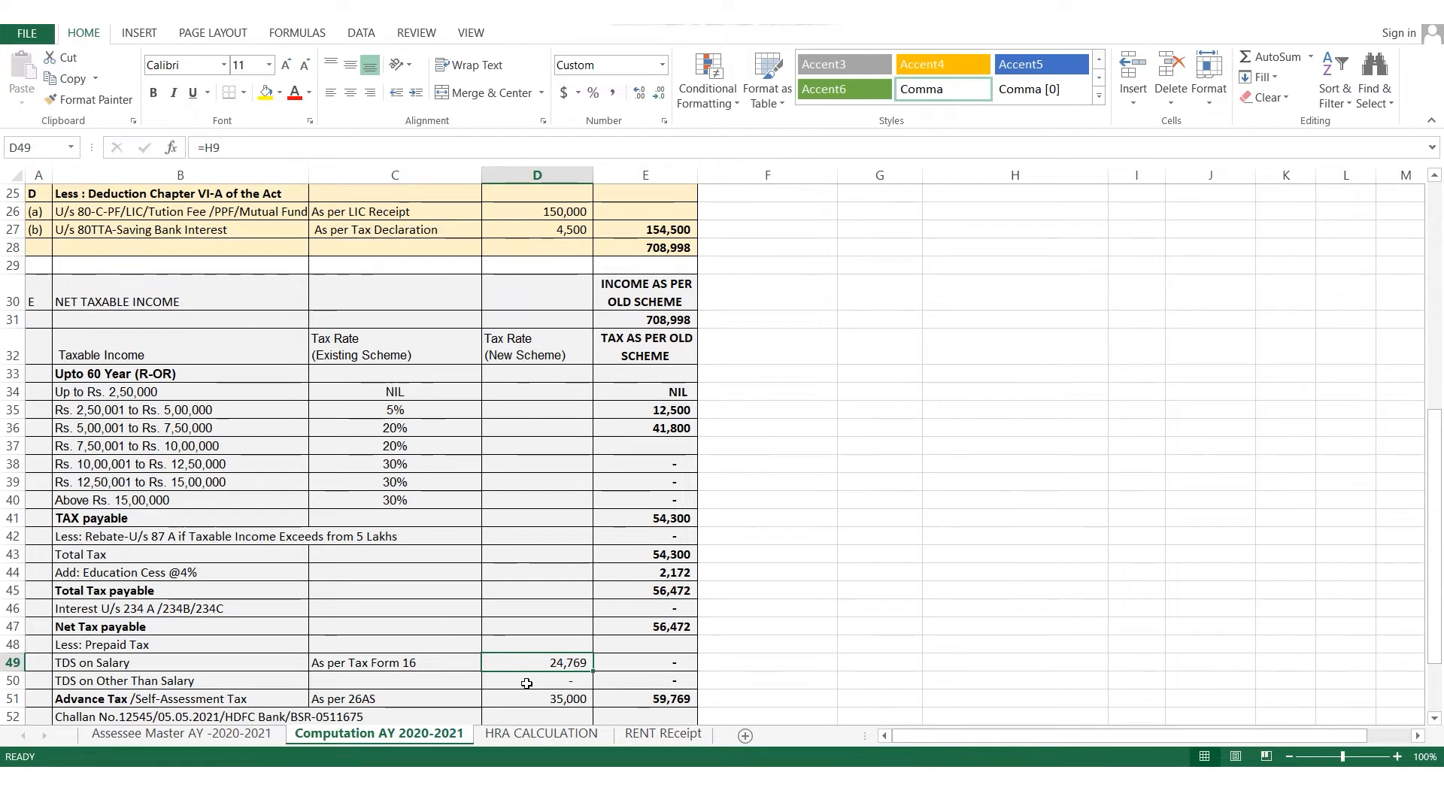
key(Down)
key(Down)
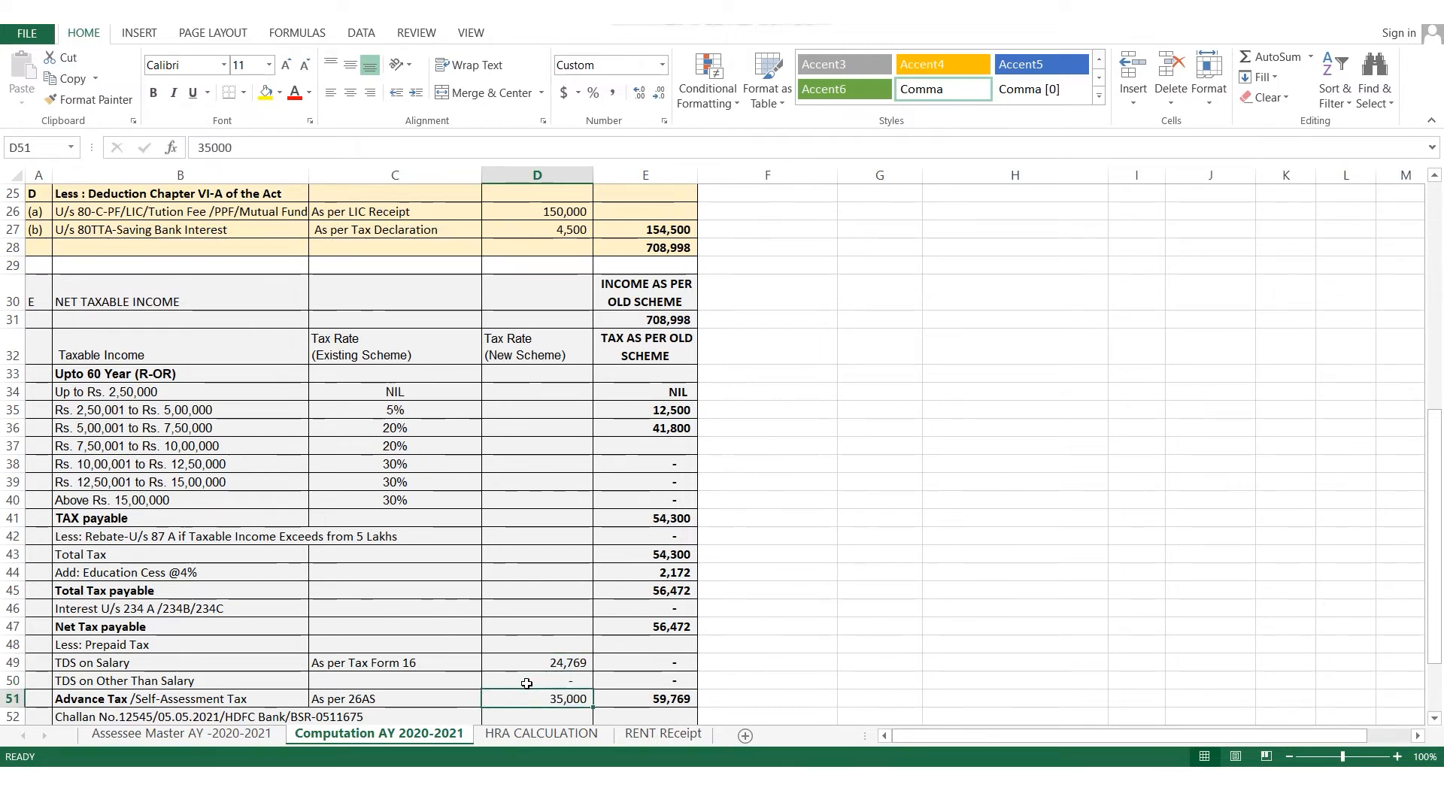
key(Right)
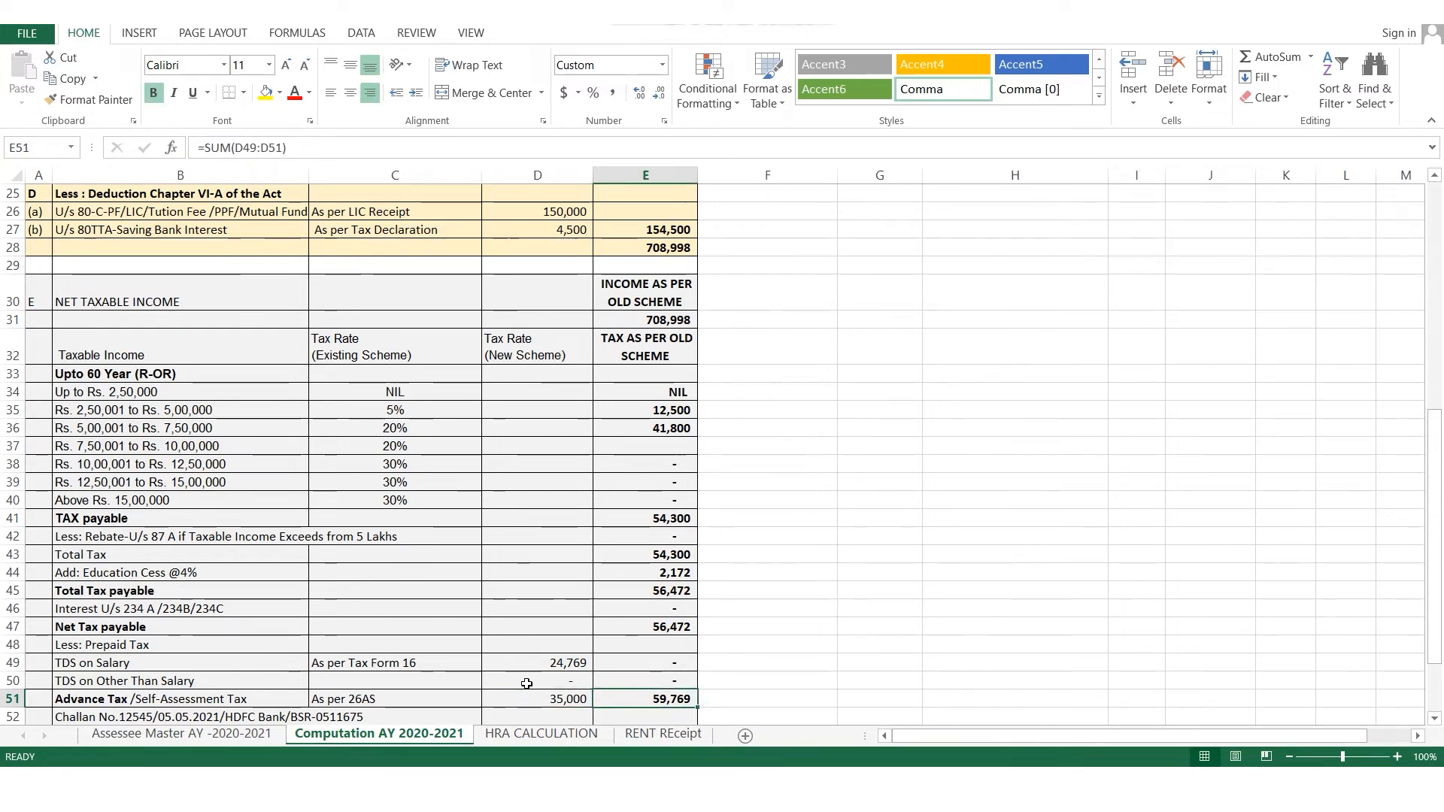
key(Down)
key(Down)
scroll(526, 684, down, 1)
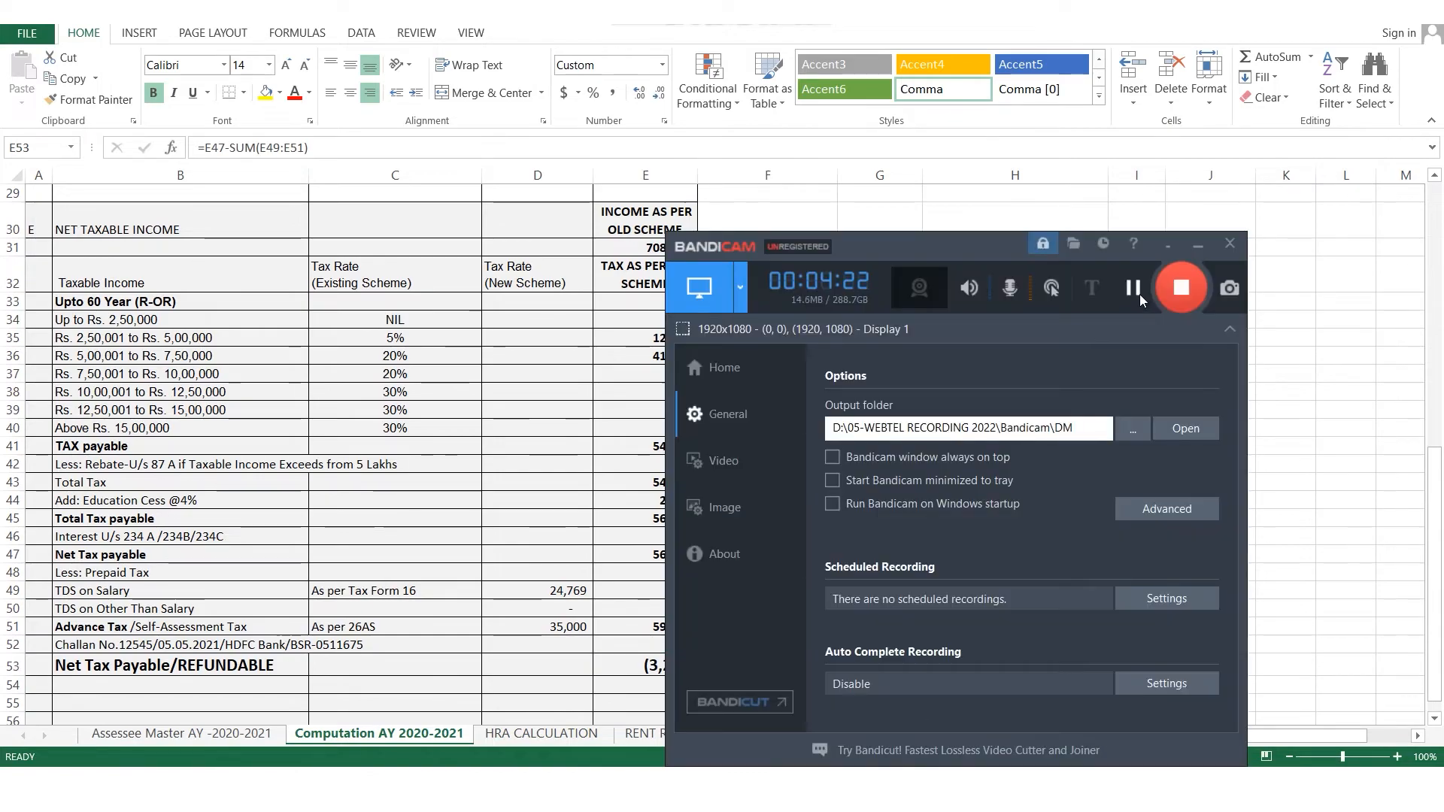
click(1139, 295)
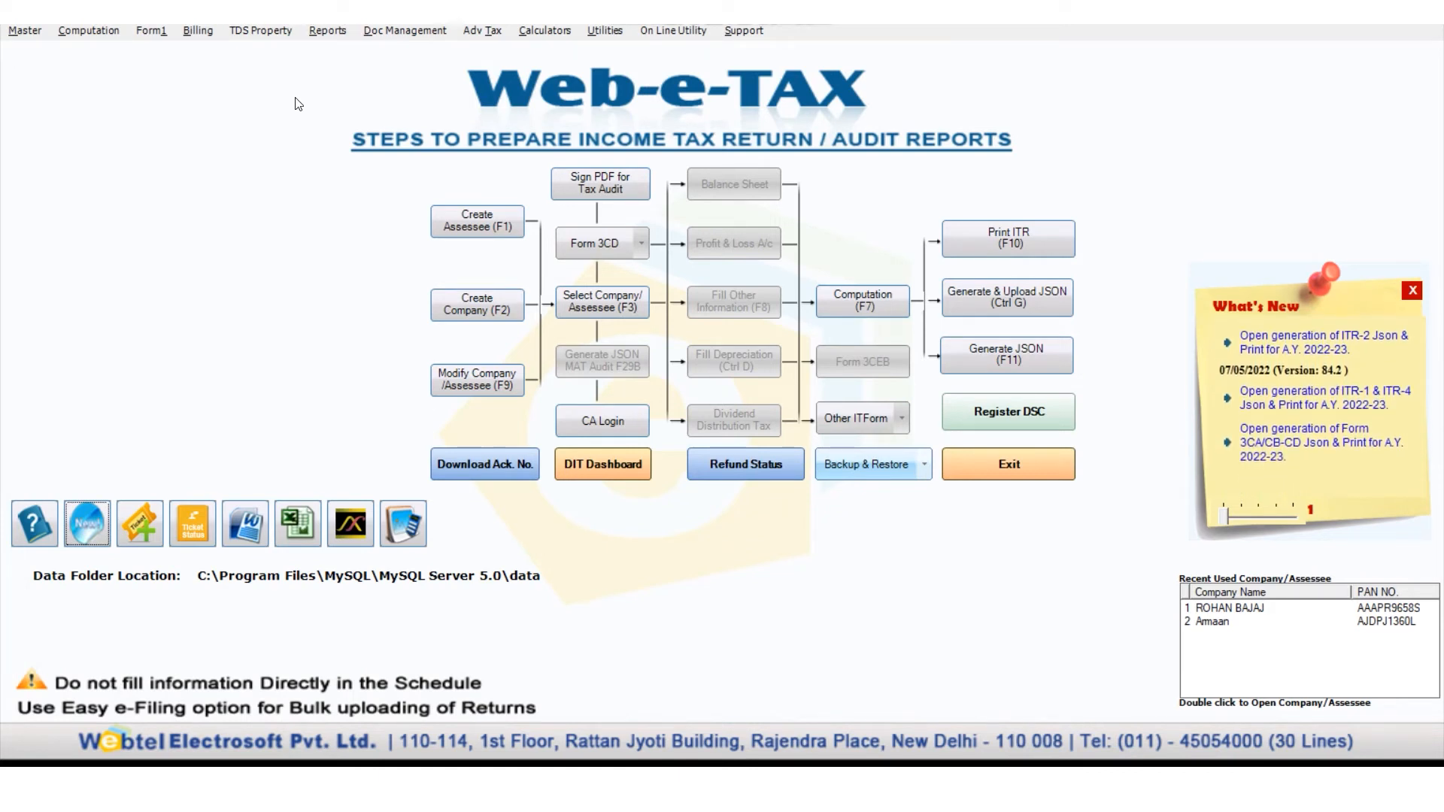
View the blank assessee creation form in Web-e-Tax, declining the prefill JSON data, and close it without saving.
click(493, 223)
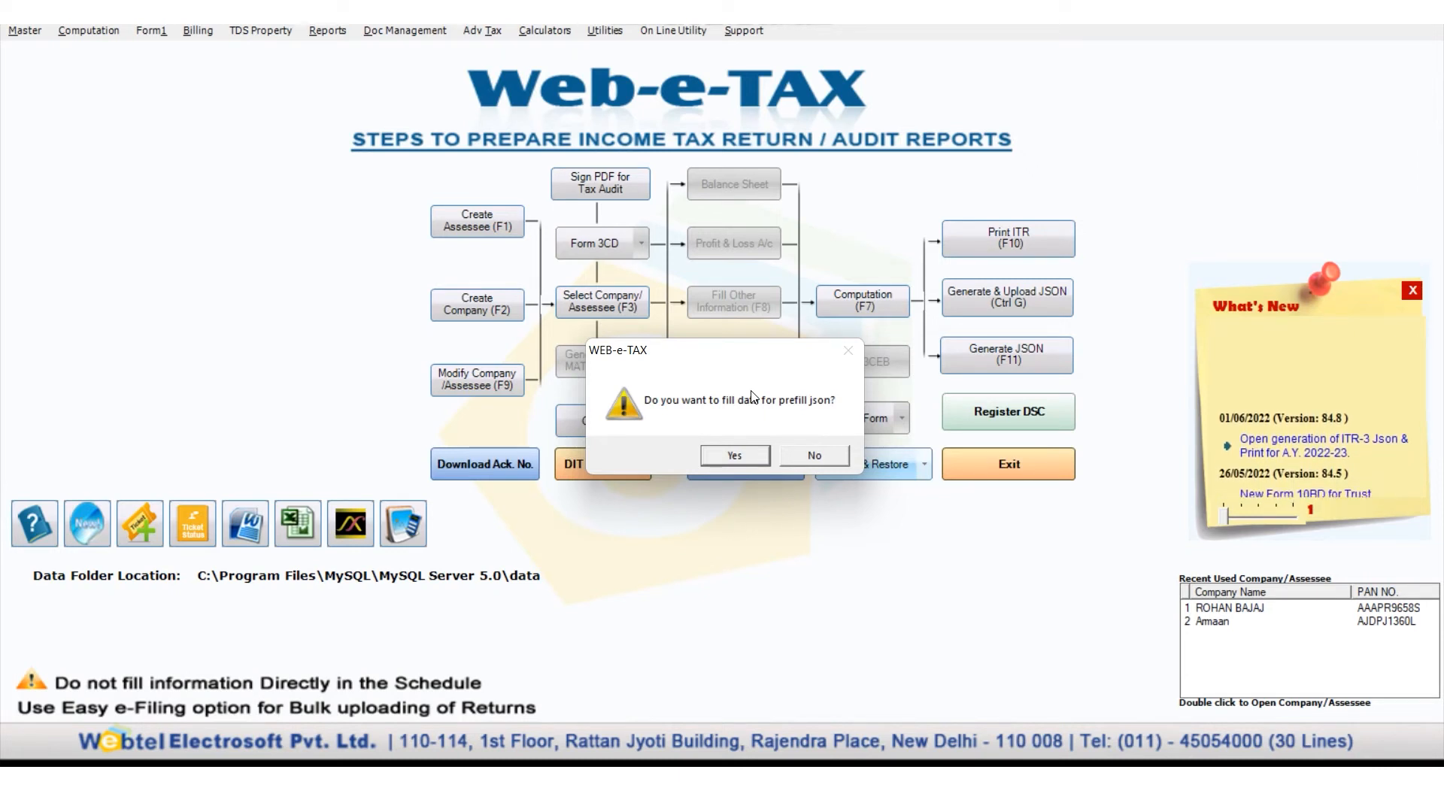
click(830, 453)
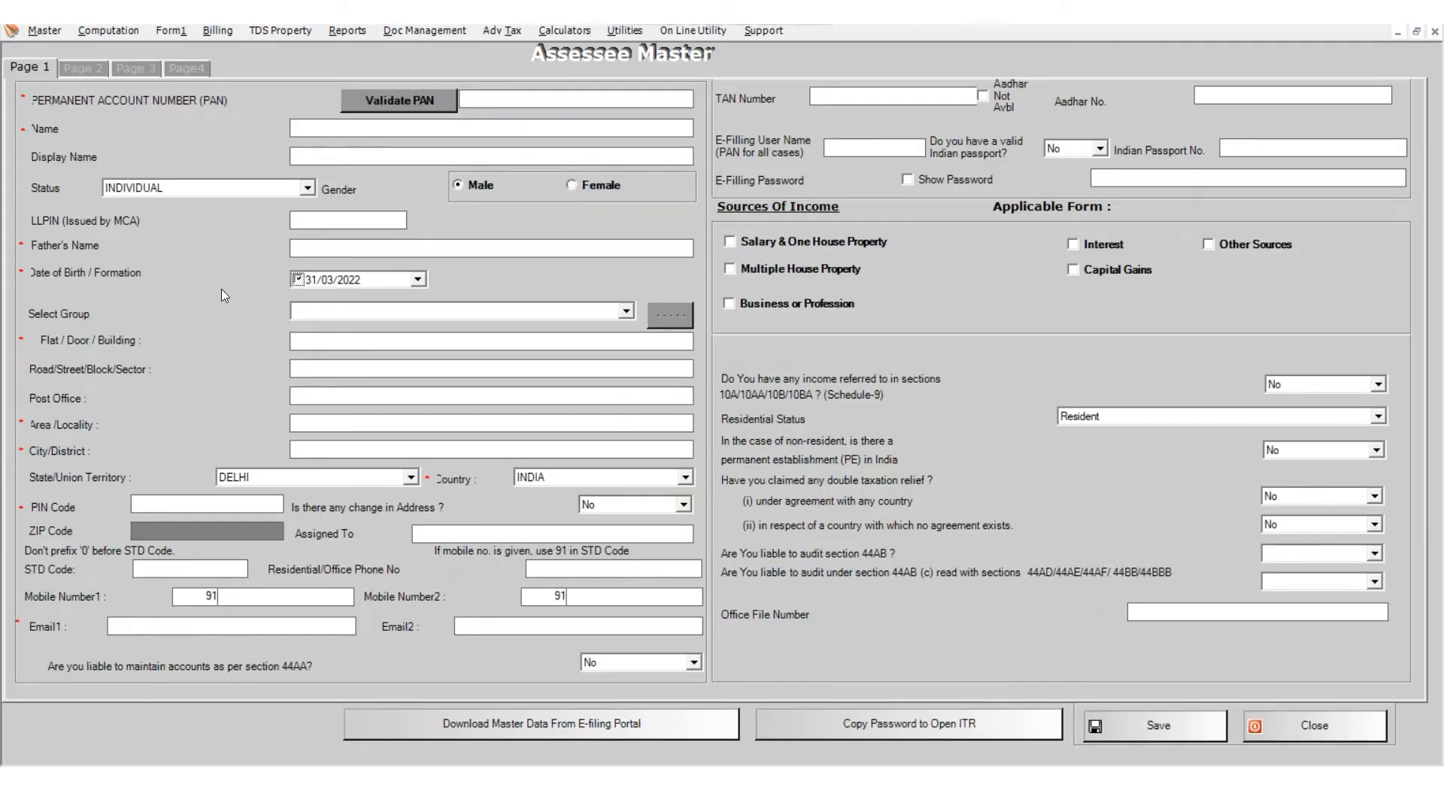
click(1274, 725)
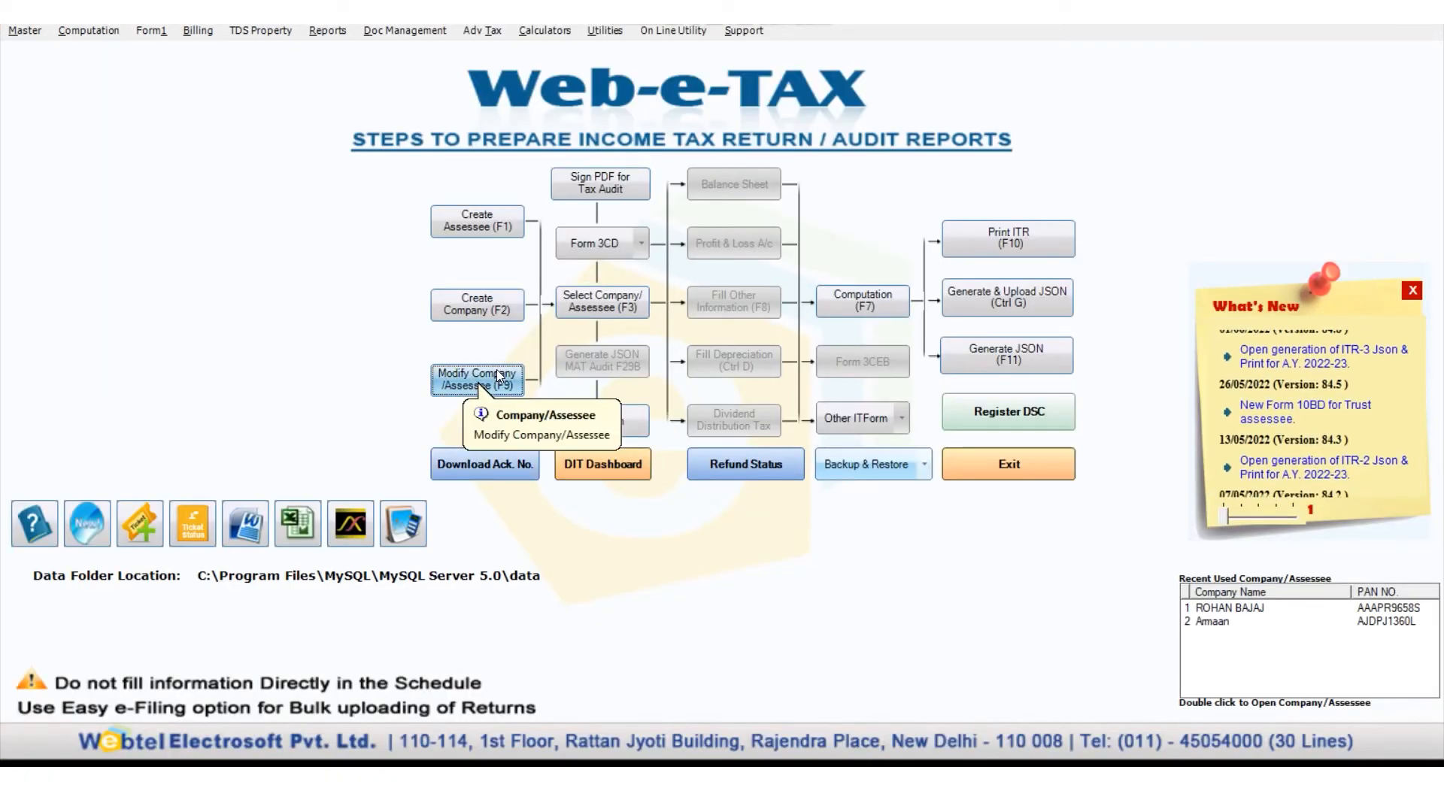
Open the existing assessee's master record for modification, review pages 1 to 3, and save and close it.
click(496, 368)
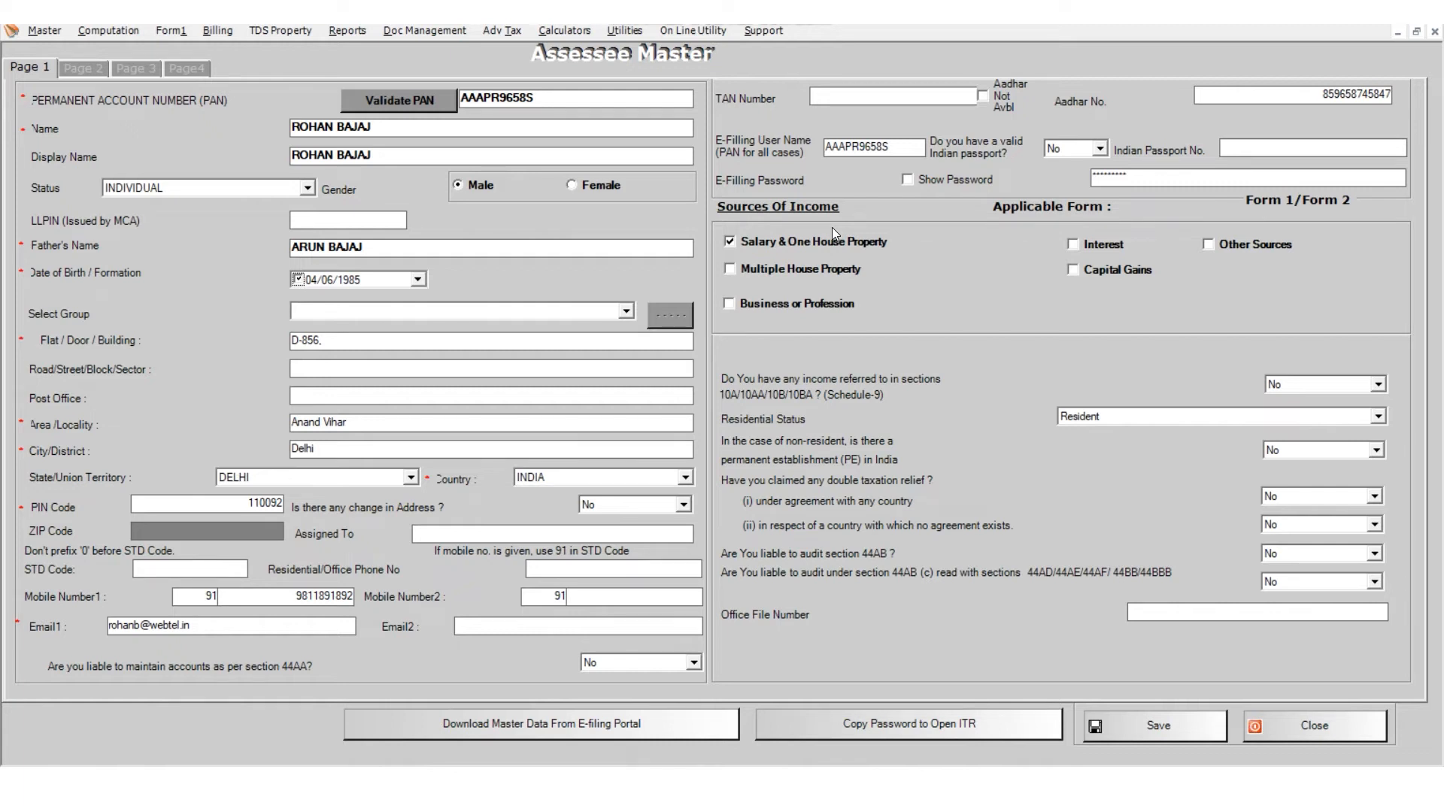
click(83, 69)
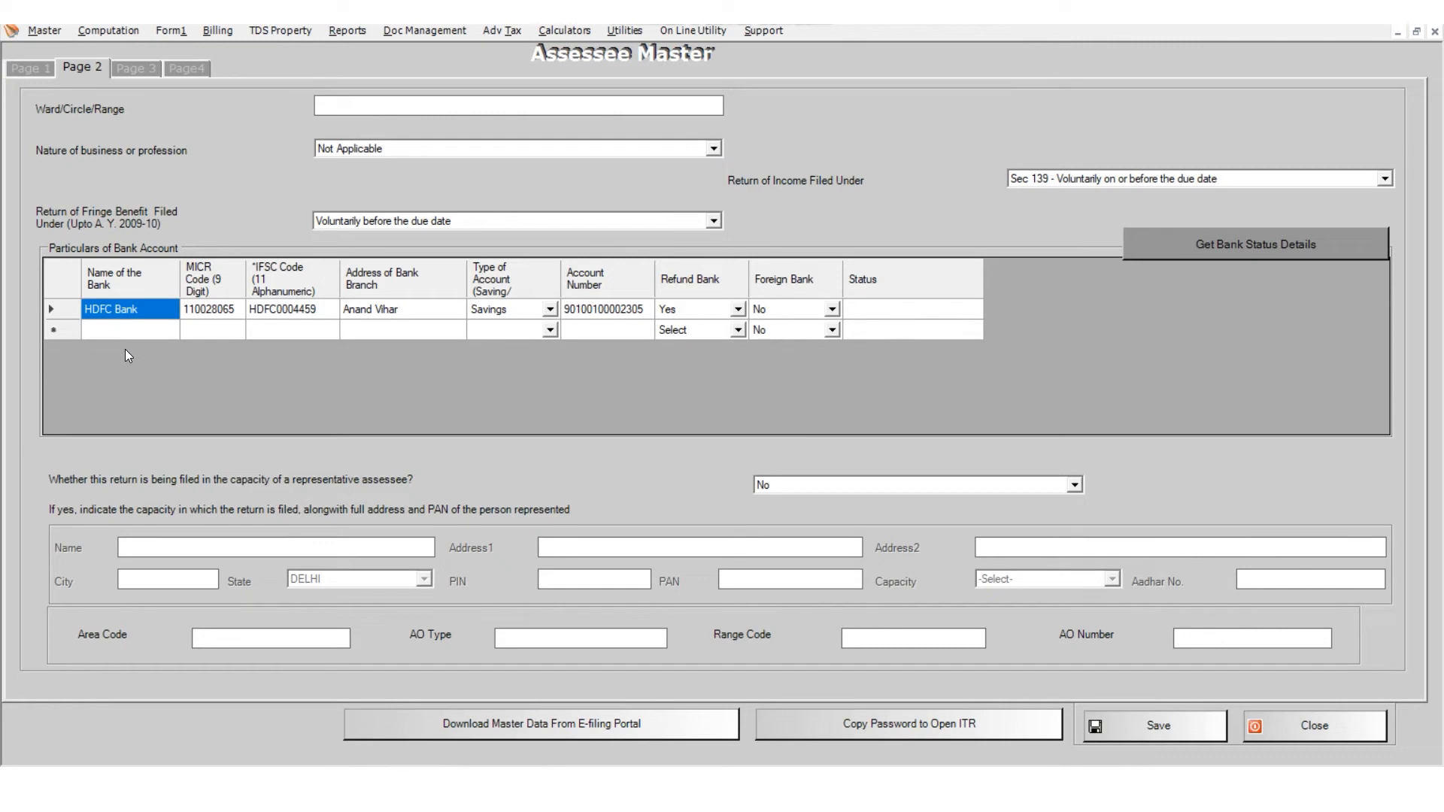
click(141, 70)
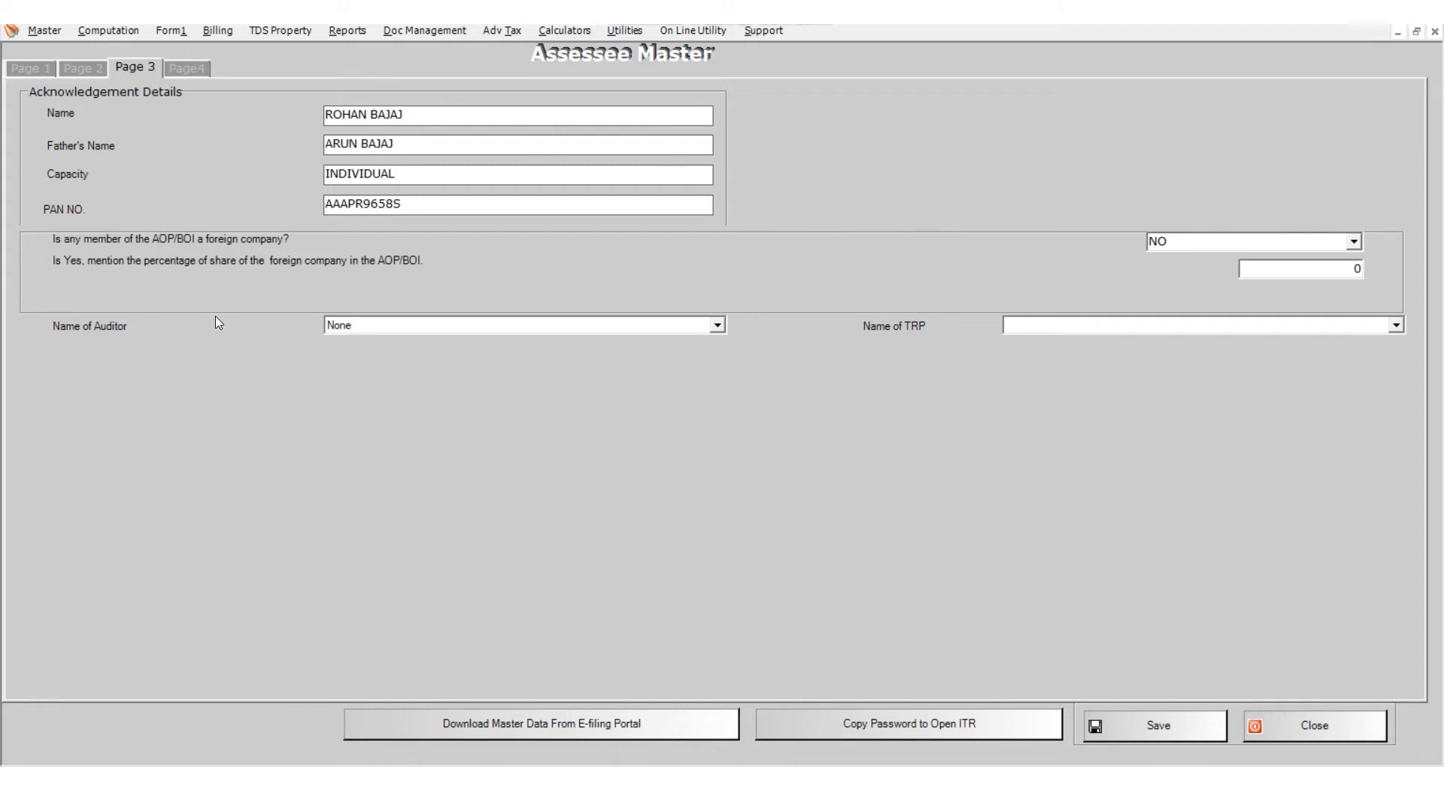
click(1140, 732)
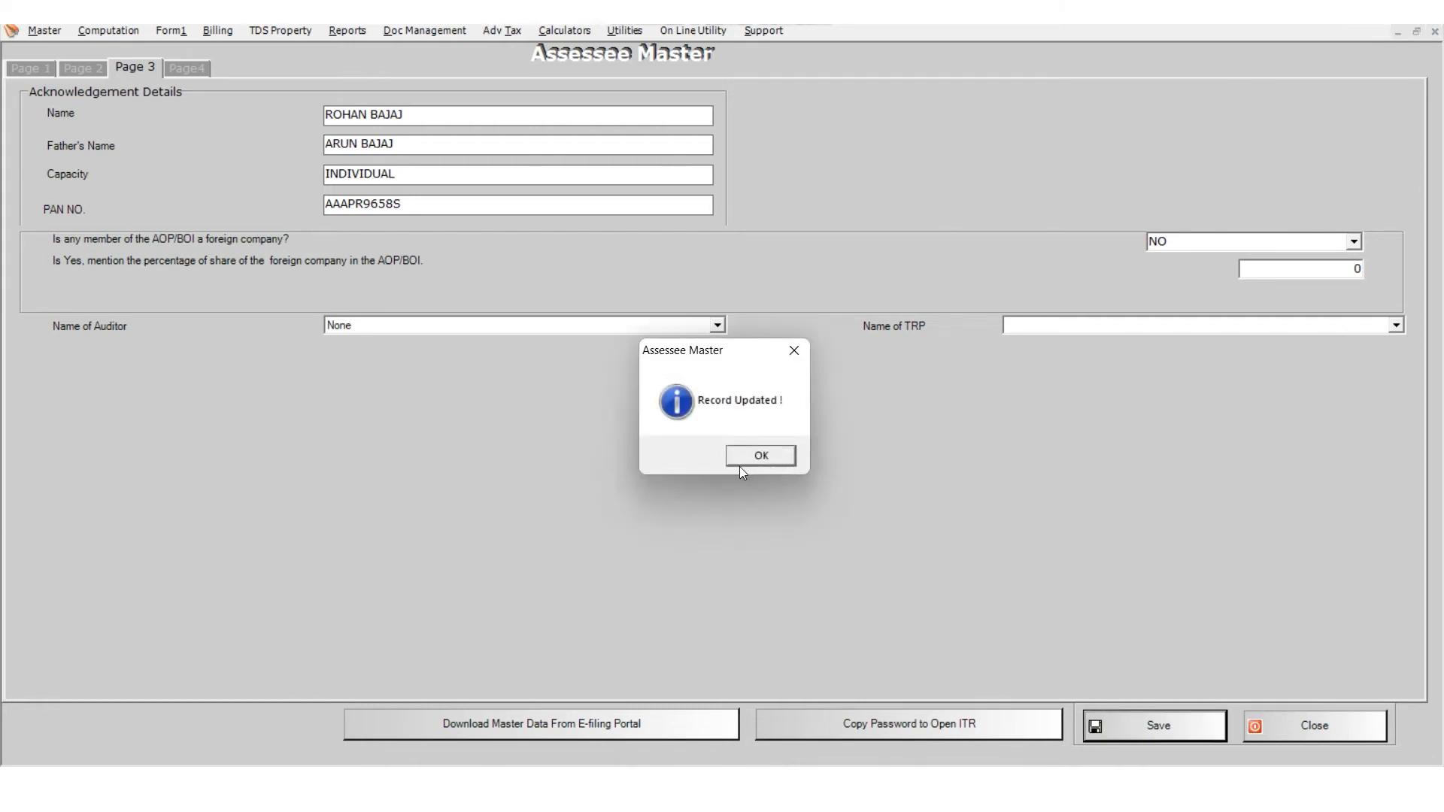
click(749, 463)
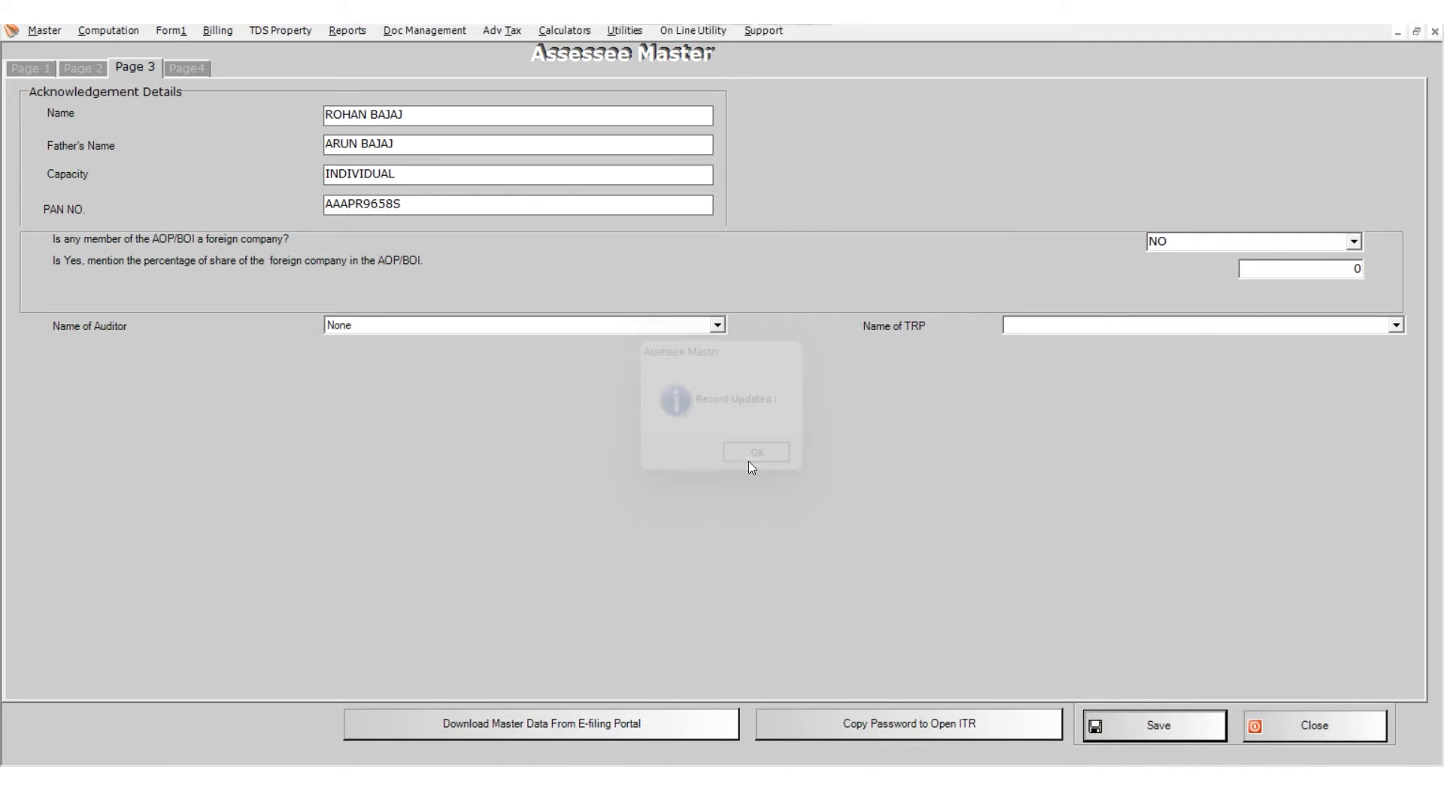
click(1303, 715)
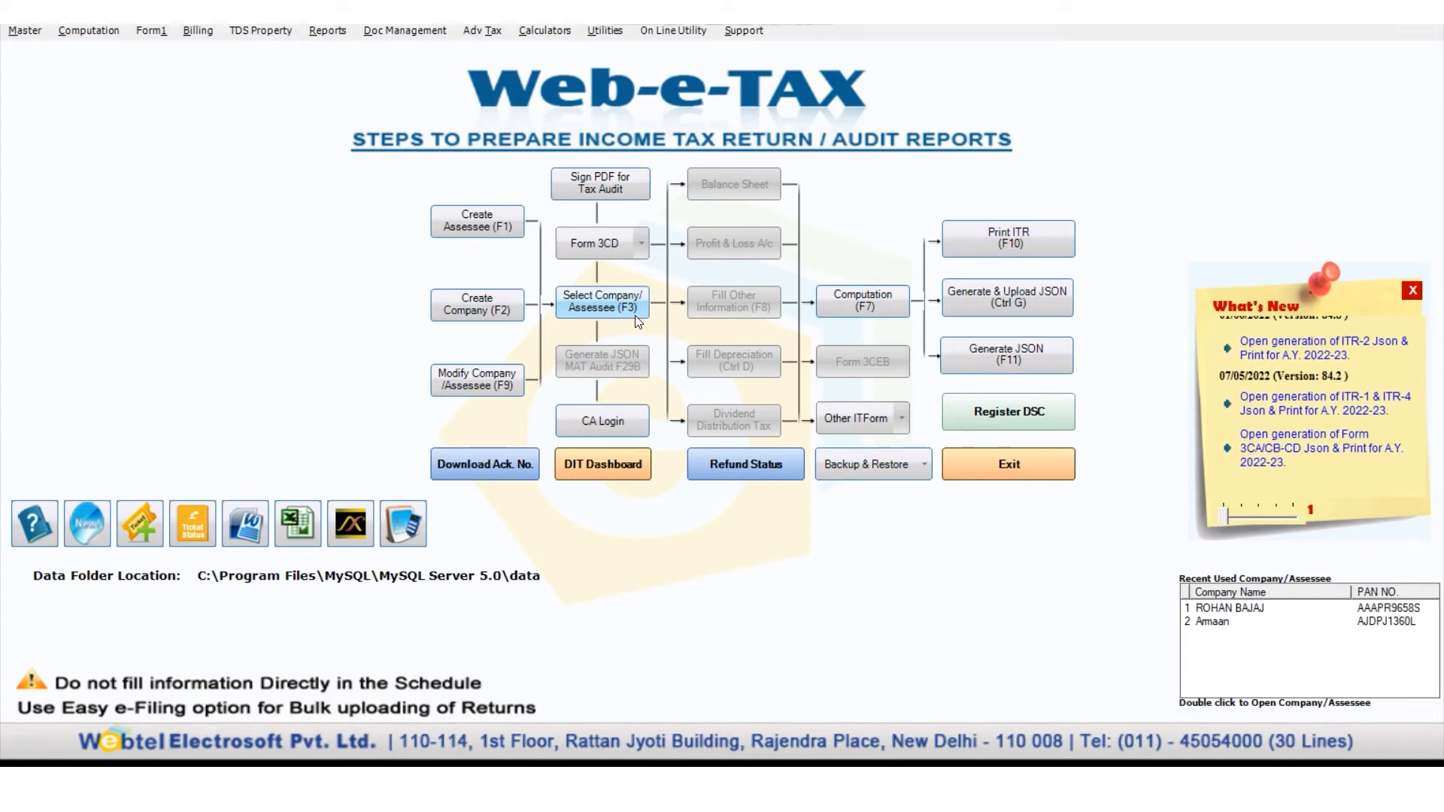
Select the second listed individual assessee as the default for assessment year 2022-2023.
click(635, 314)
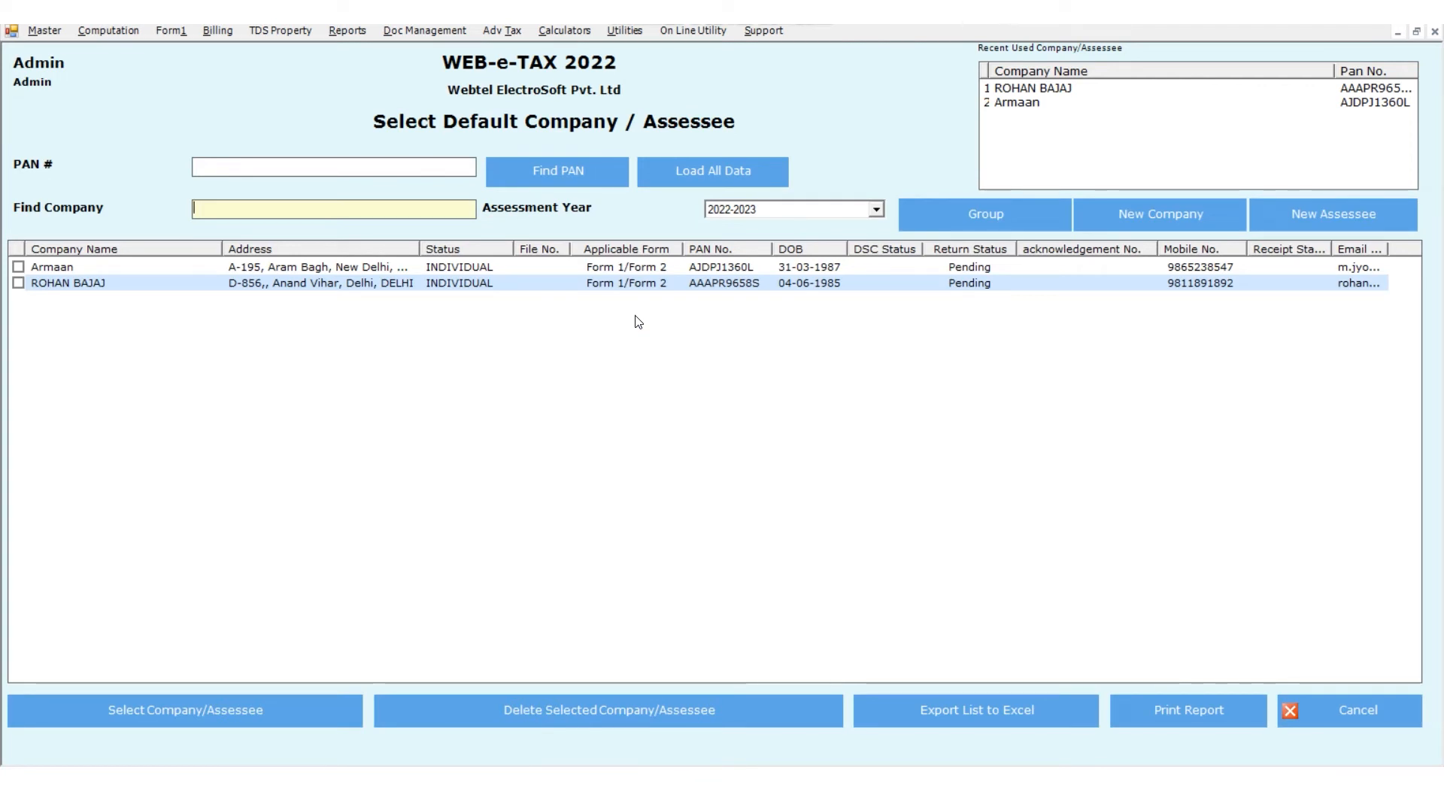
click(792, 211)
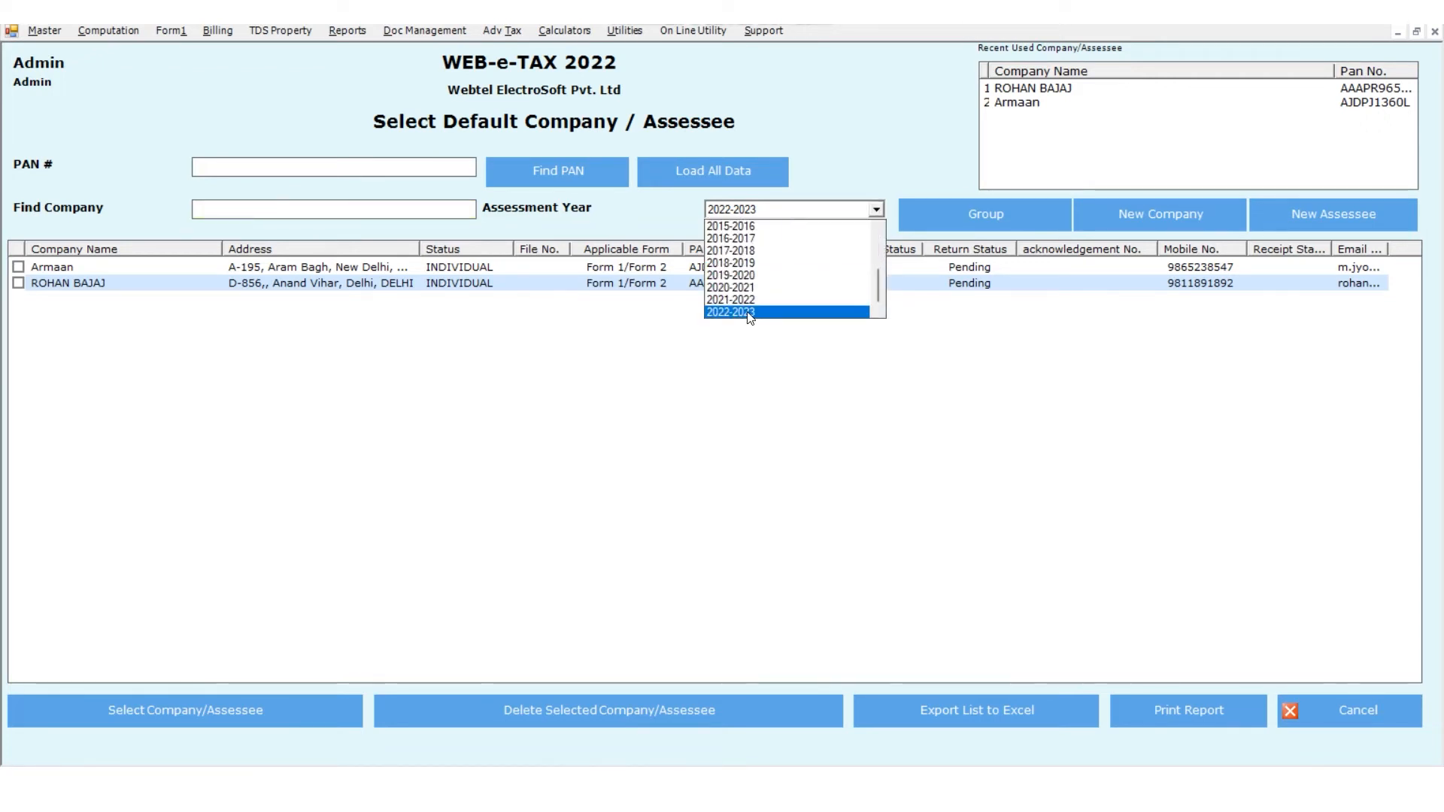
click(750, 312)
click(674, 284)
double_click(673, 285)
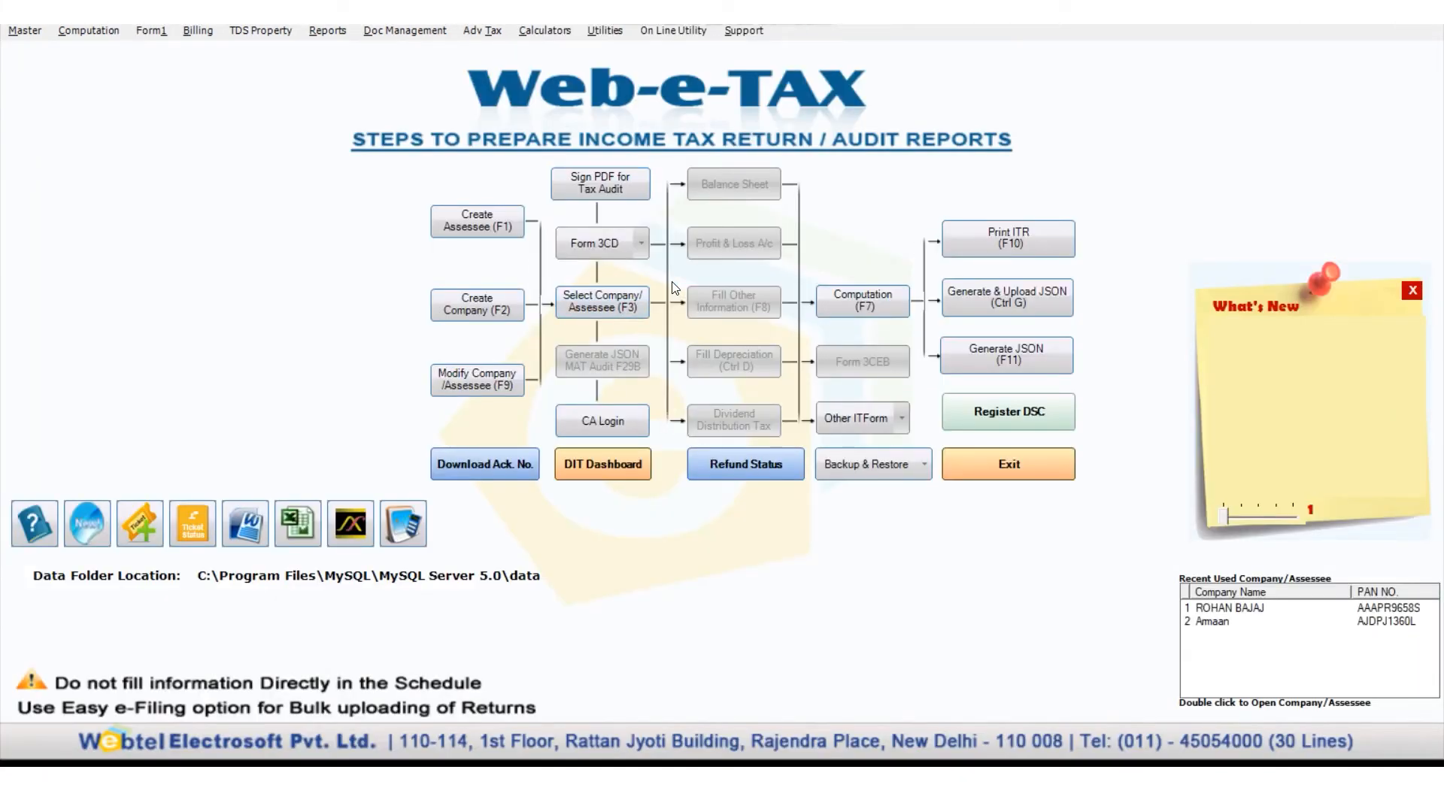
Open the selected assessee's income computation, saving No for both company directorship and unlisted equity shares held.
click(834, 303)
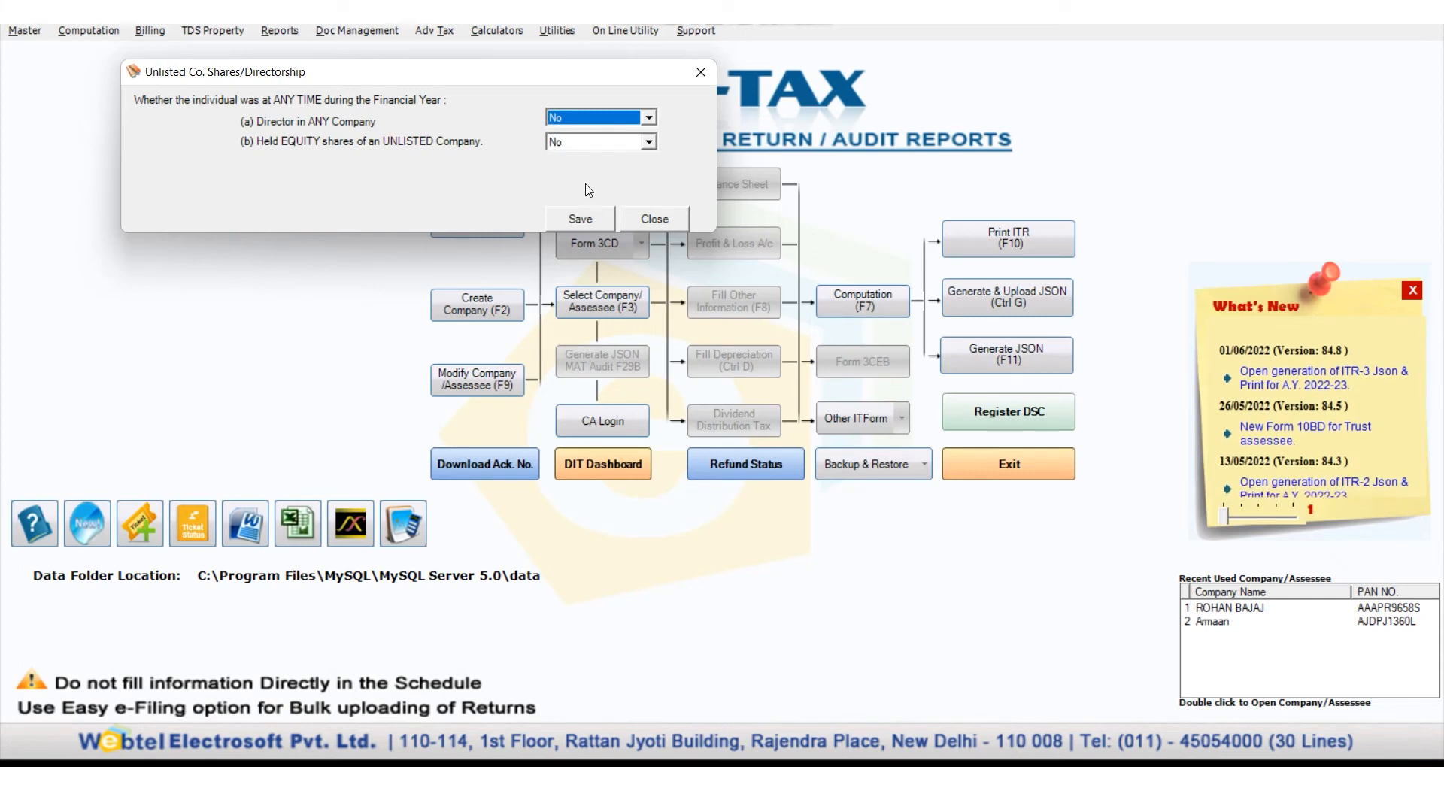
click(586, 218)
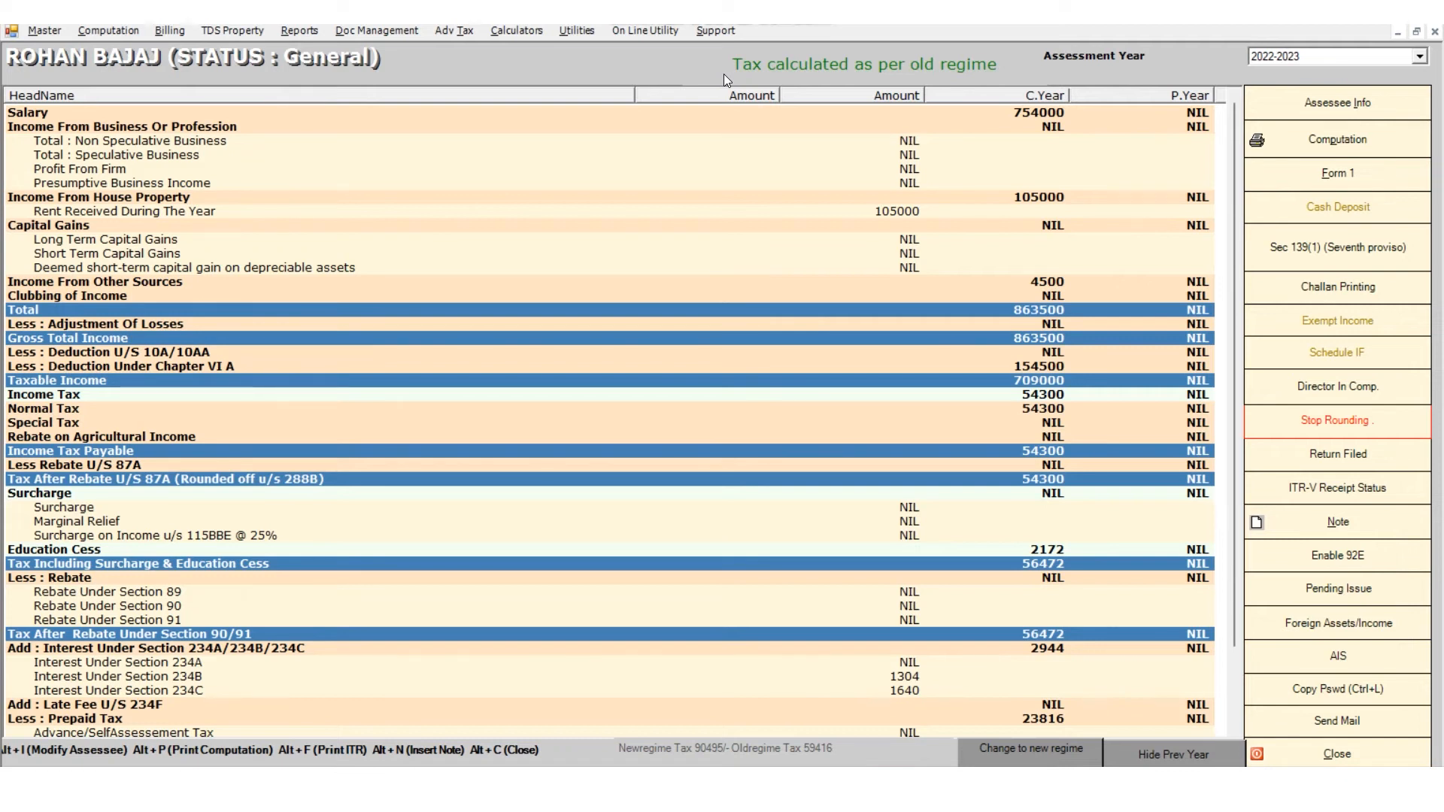
Open the existing Schedule S salary record, review the breakup of salary under section 17(1), and save the breakup.
double_click(316, 107)
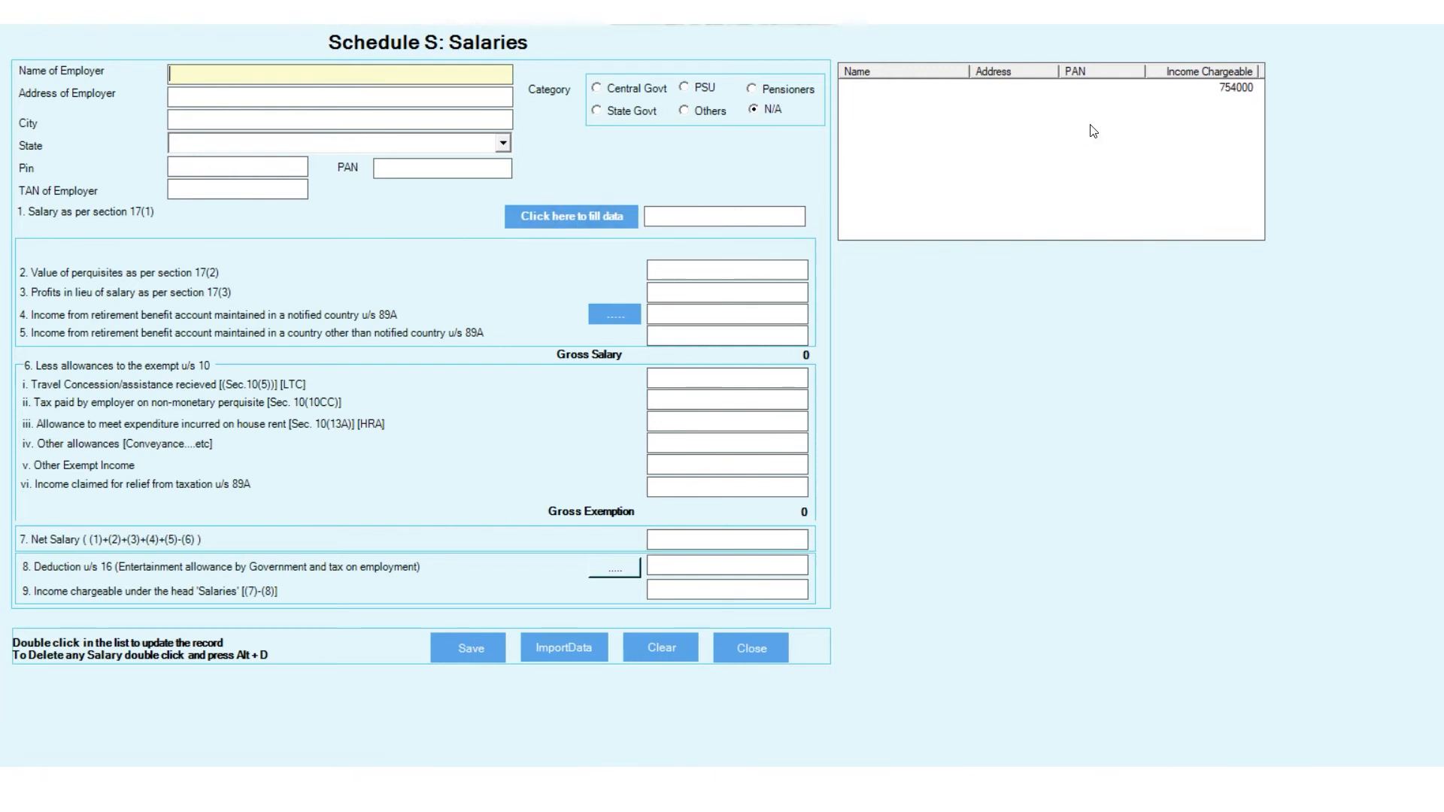
click(978, 94)
double_click(978, 91)
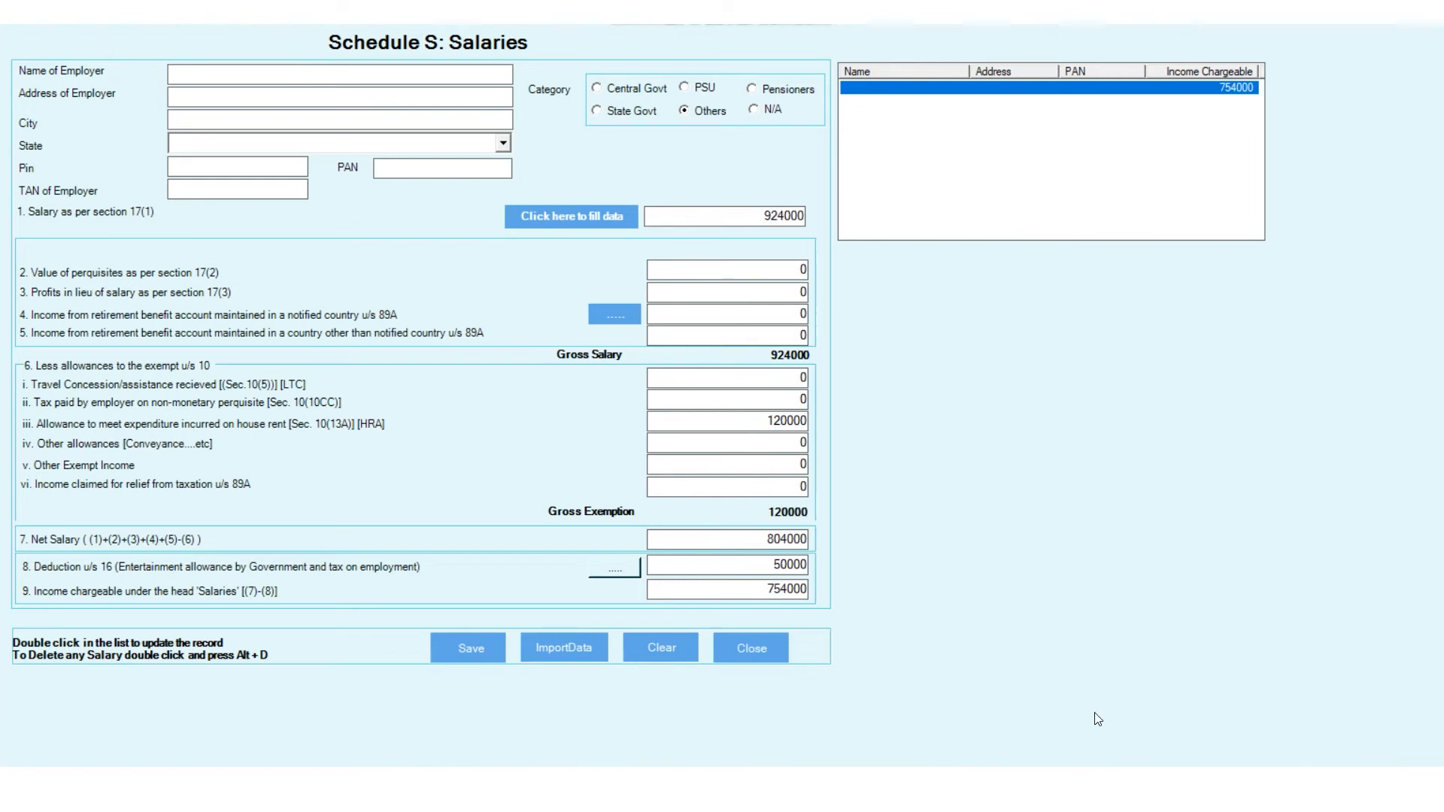
mouse_move(1031, 789)
click(1031, 706)
click(605, 216)
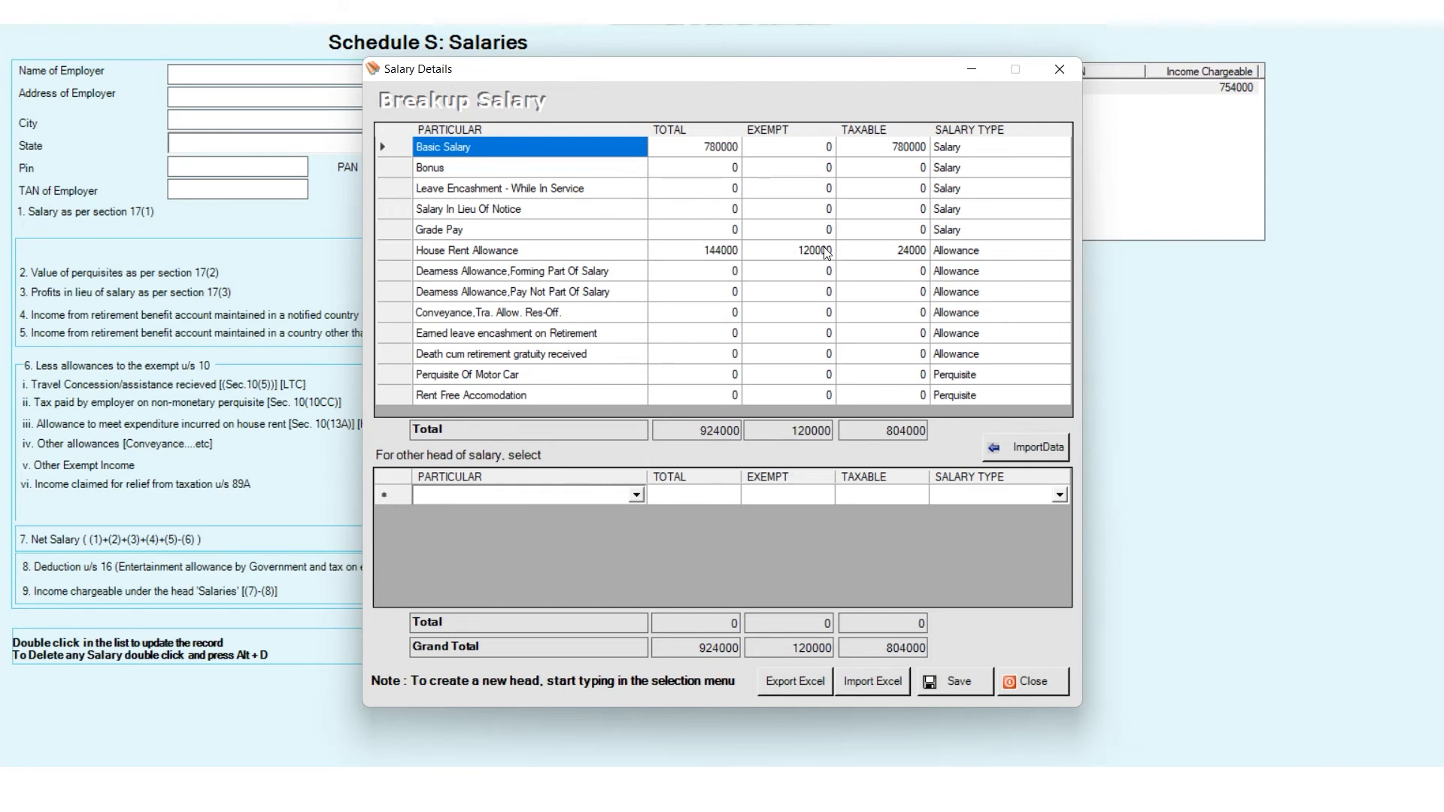
click(946, 690)
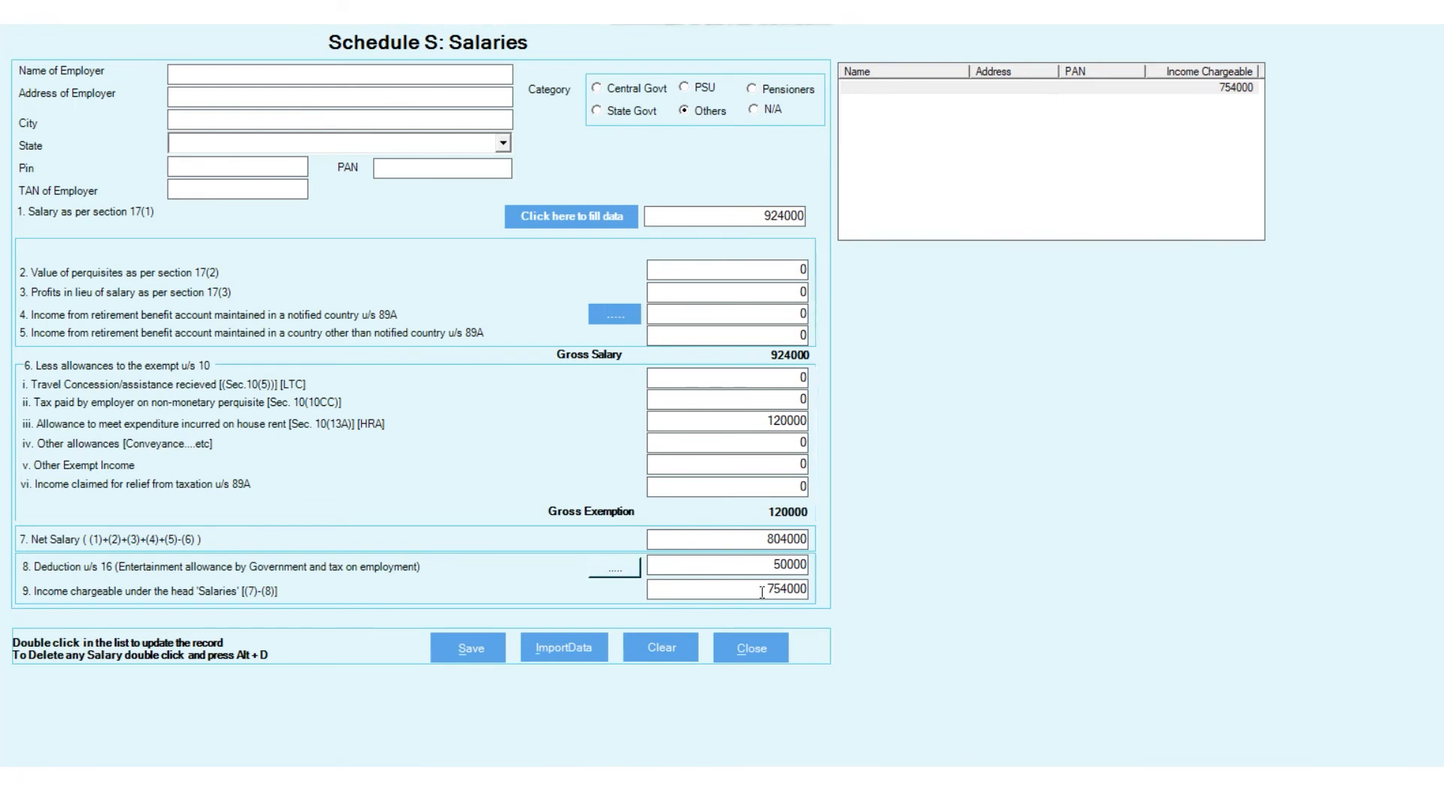
Compare the salary figures with Form 16 in the PDF viewer, and save and close the salary schedule in Web-e-Tax.
key(alt+Tab)
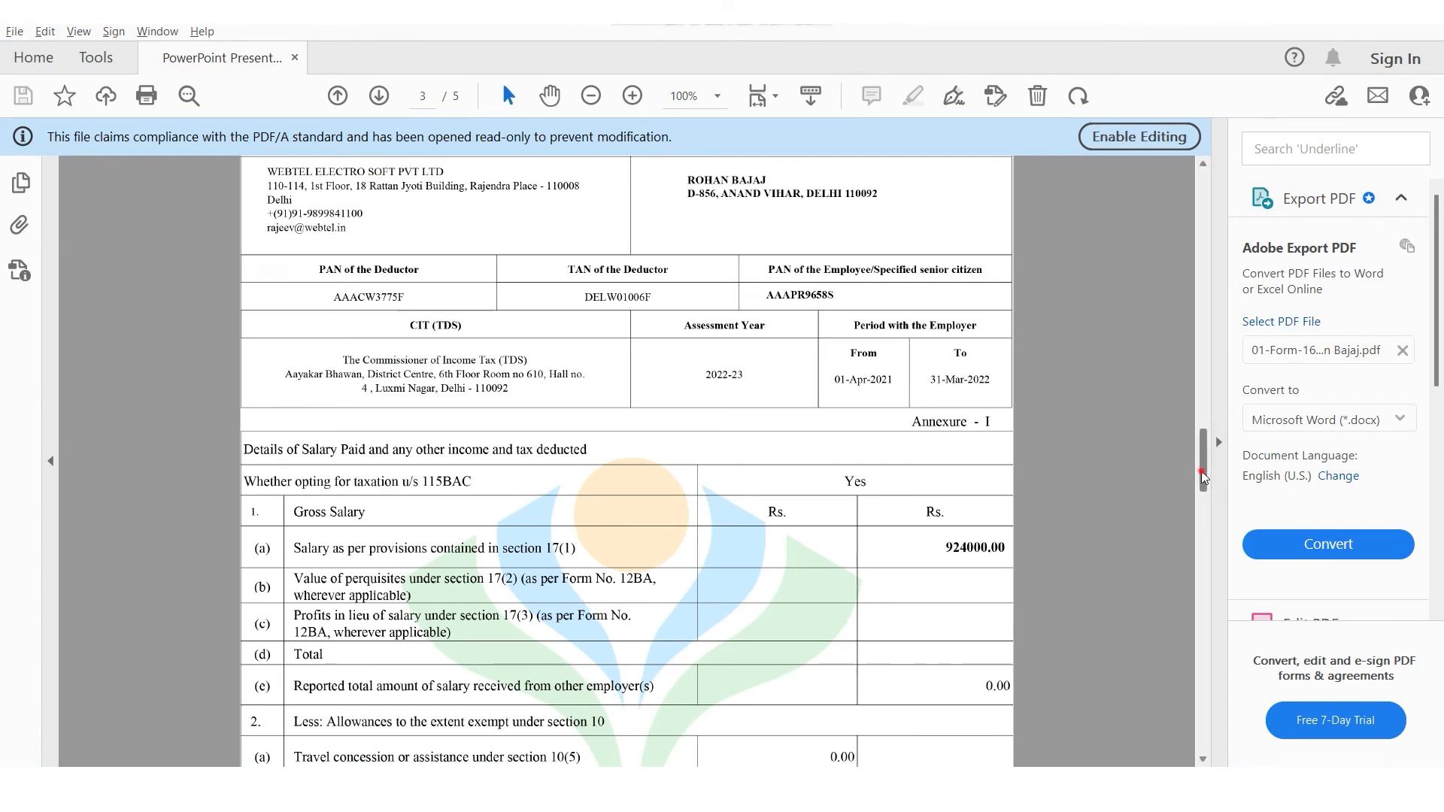
drag(1205, 475, 1203, 589)
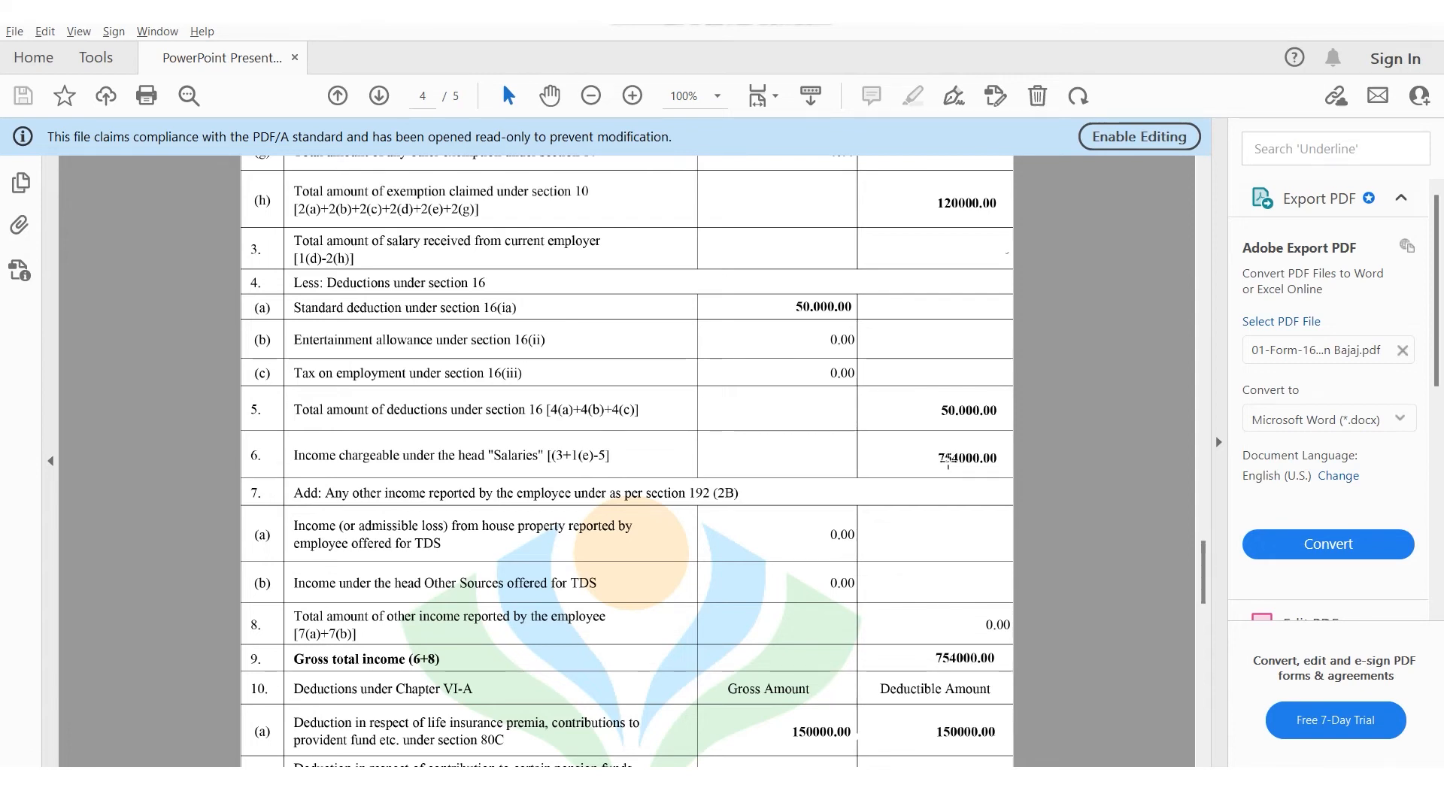
key(alt+Tab)
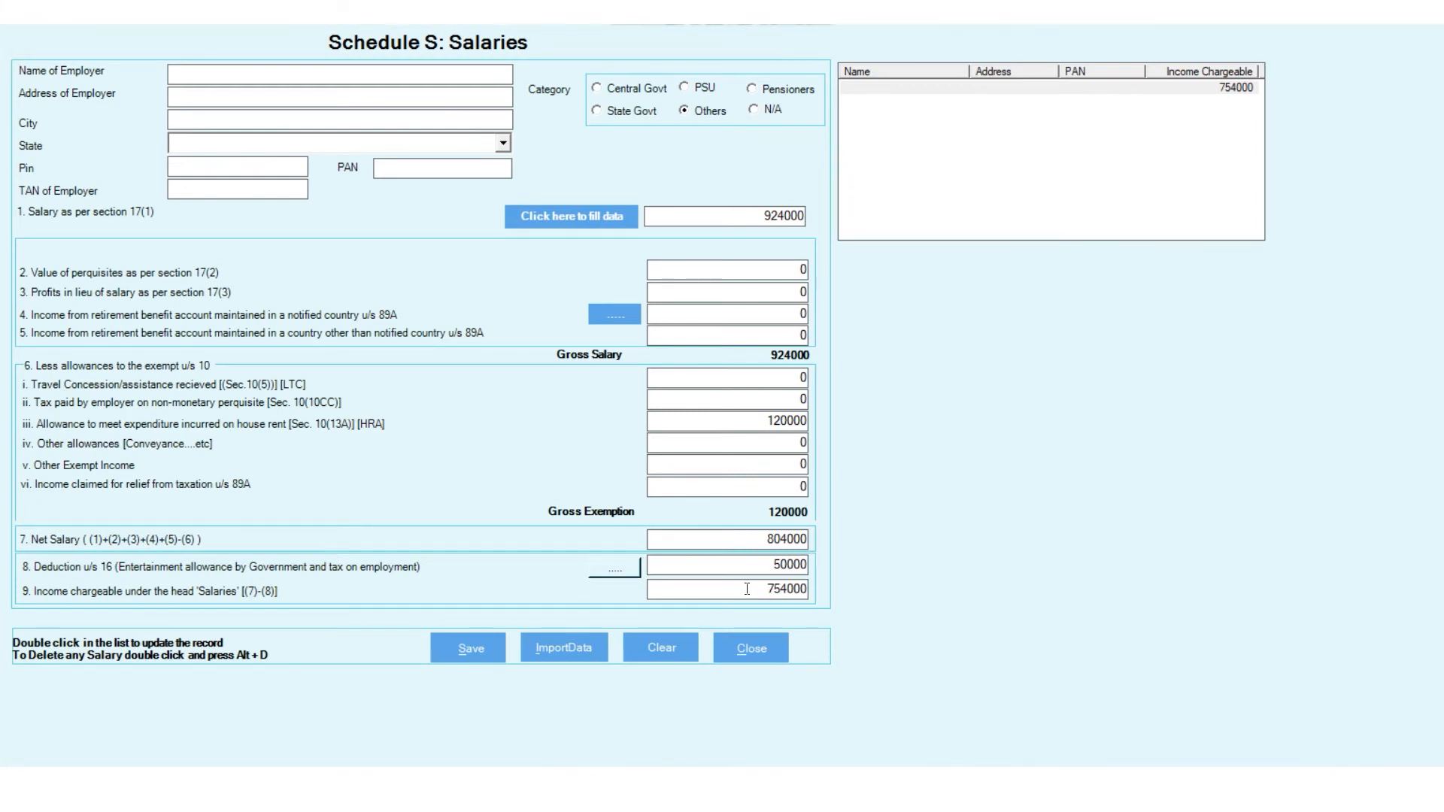
click(472, 649)
click(769, 648)
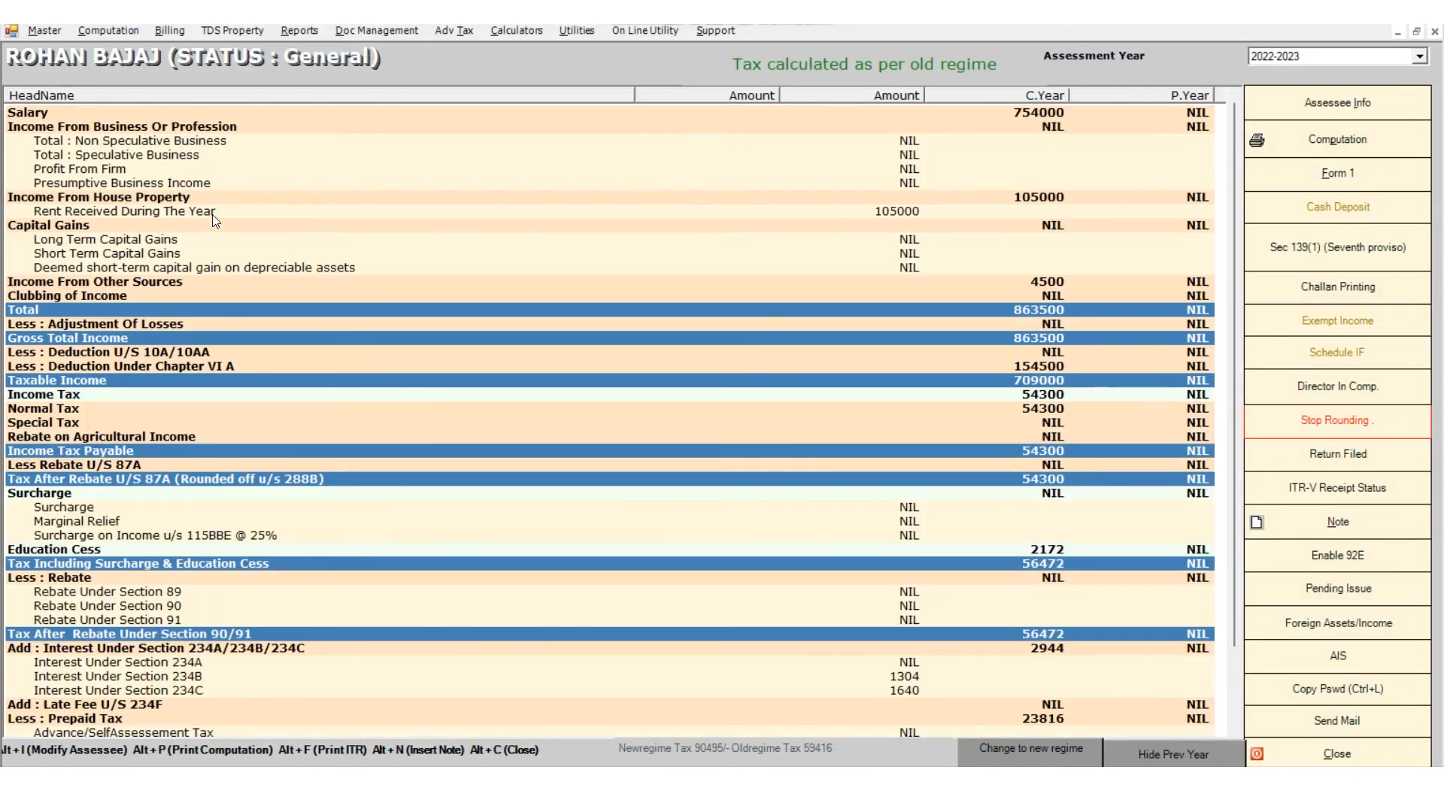
Open the let-out property's record under Income From House Property, review its rent and deductions, and save and close it.
double_click(212, 215)
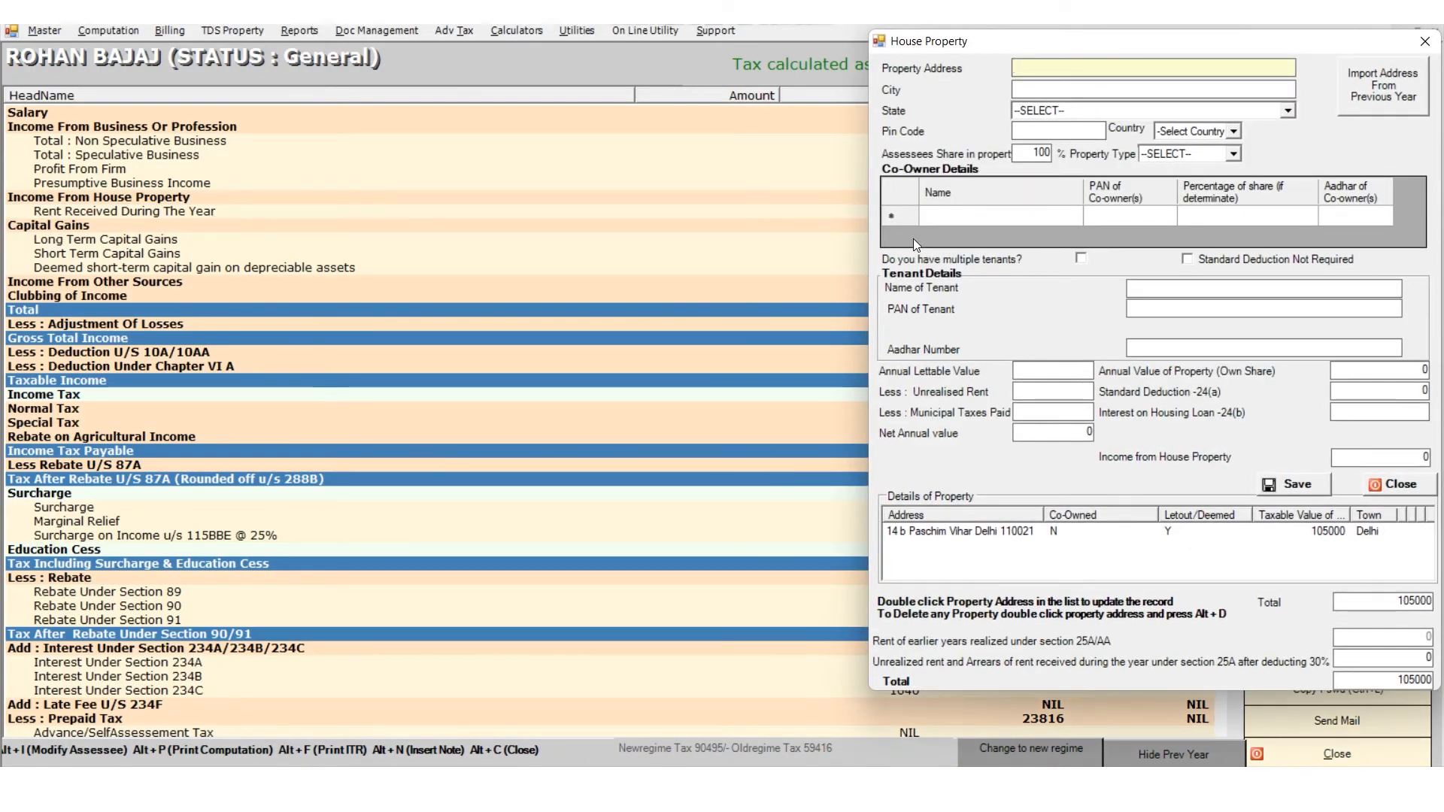
double_click(959, 537)
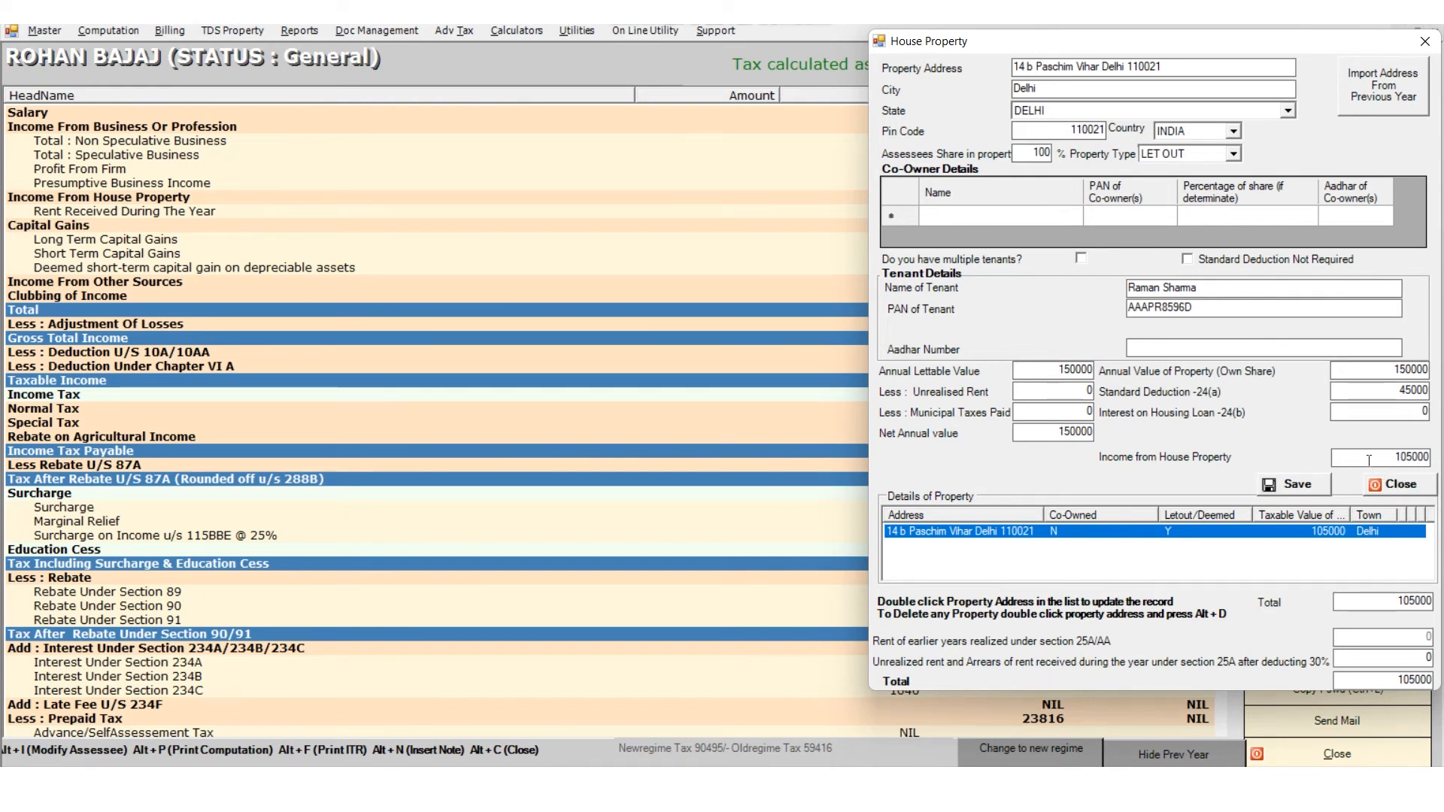
click(1309, 485)
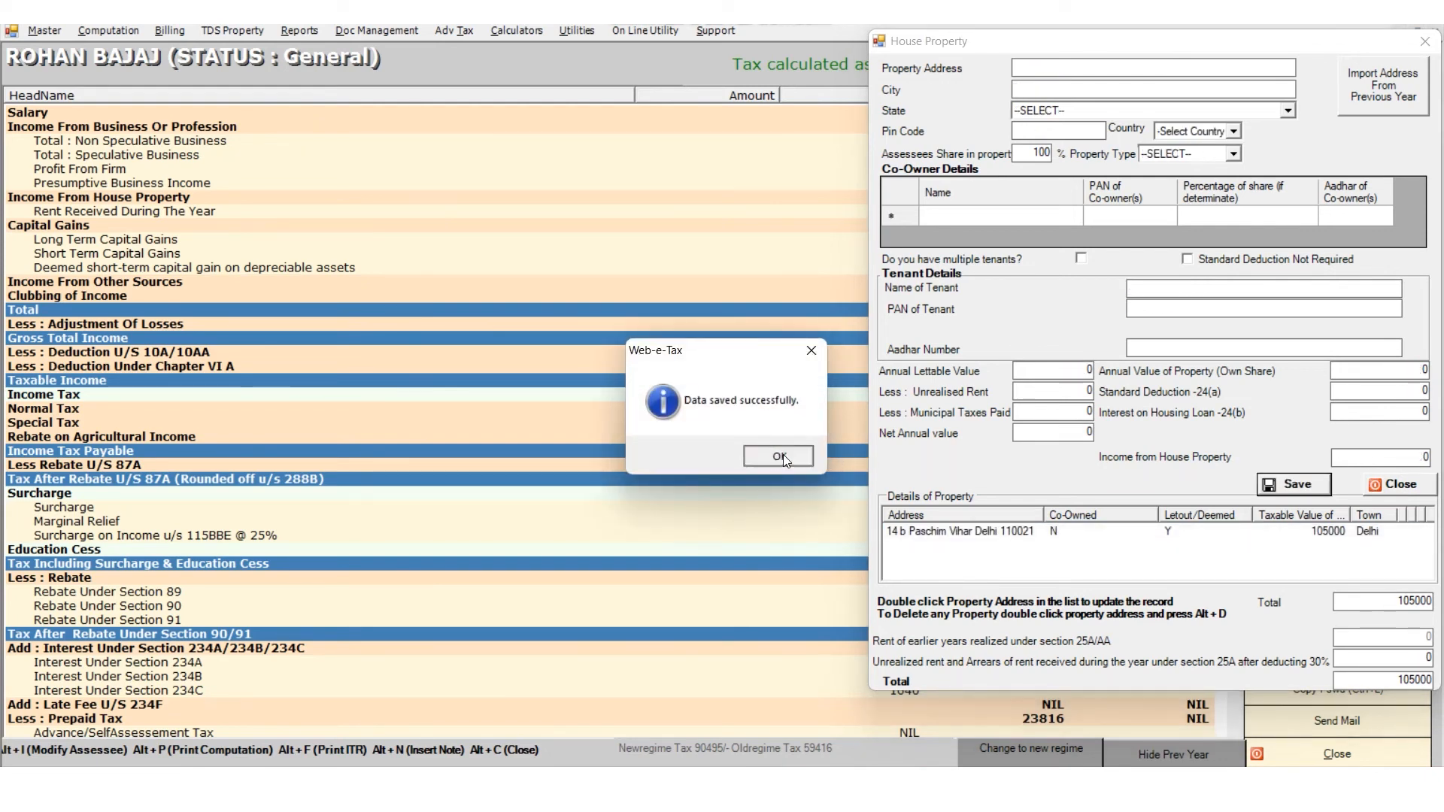
click(781, 457)
click(1374, 486)
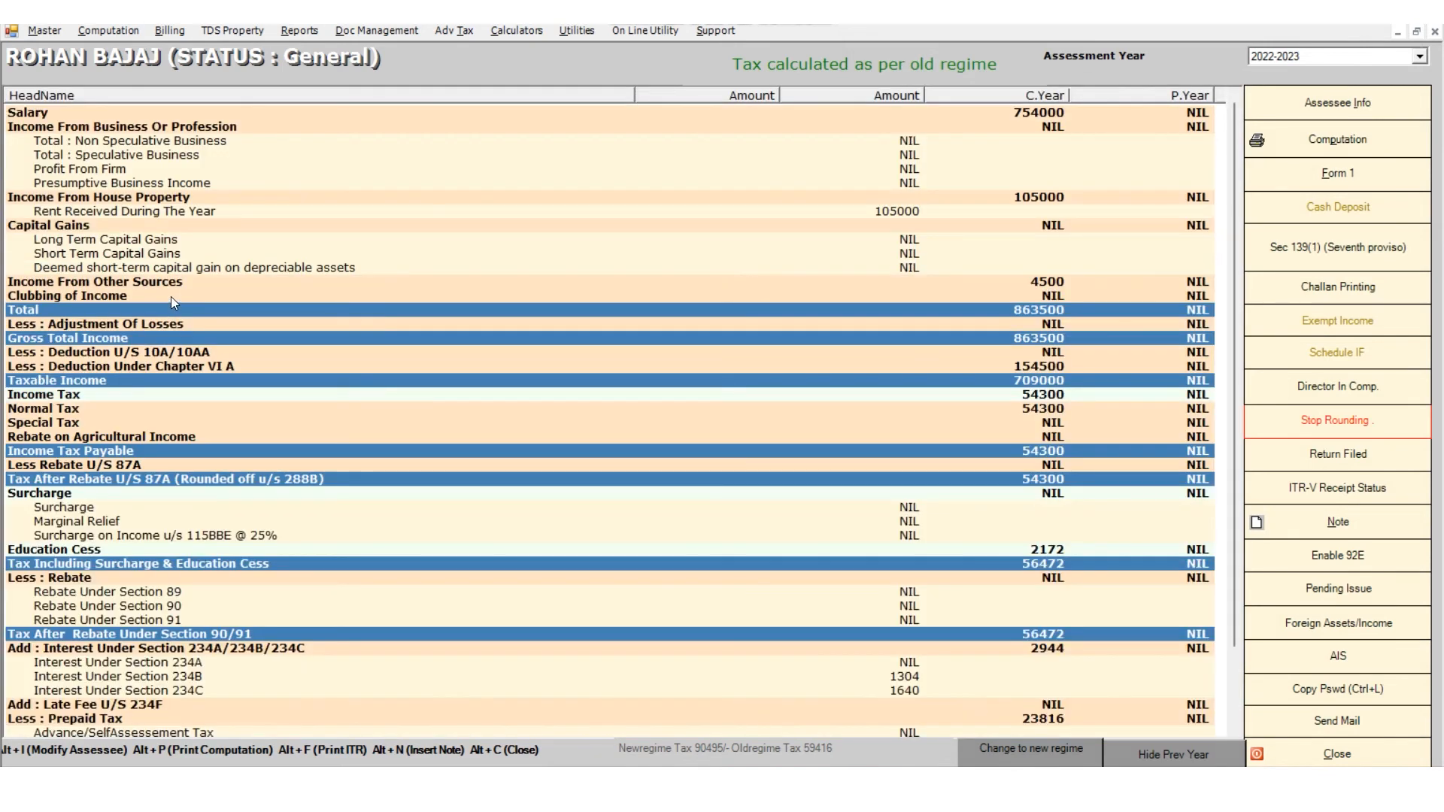
Review the Income From Other Sources details without saving, and open and save the Chapter VI-A deductions schedule.
double_click(174, 282)
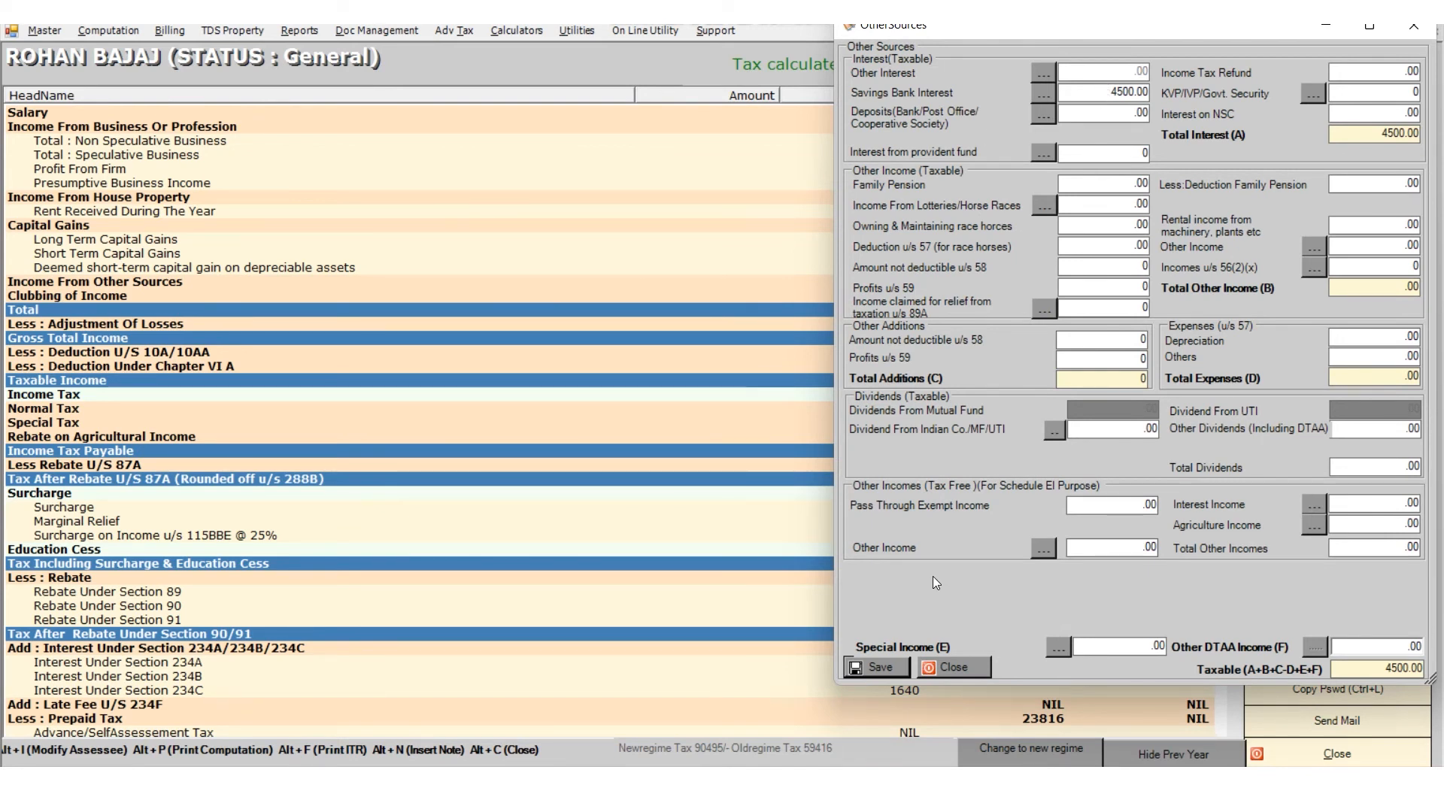
click(959, 666)
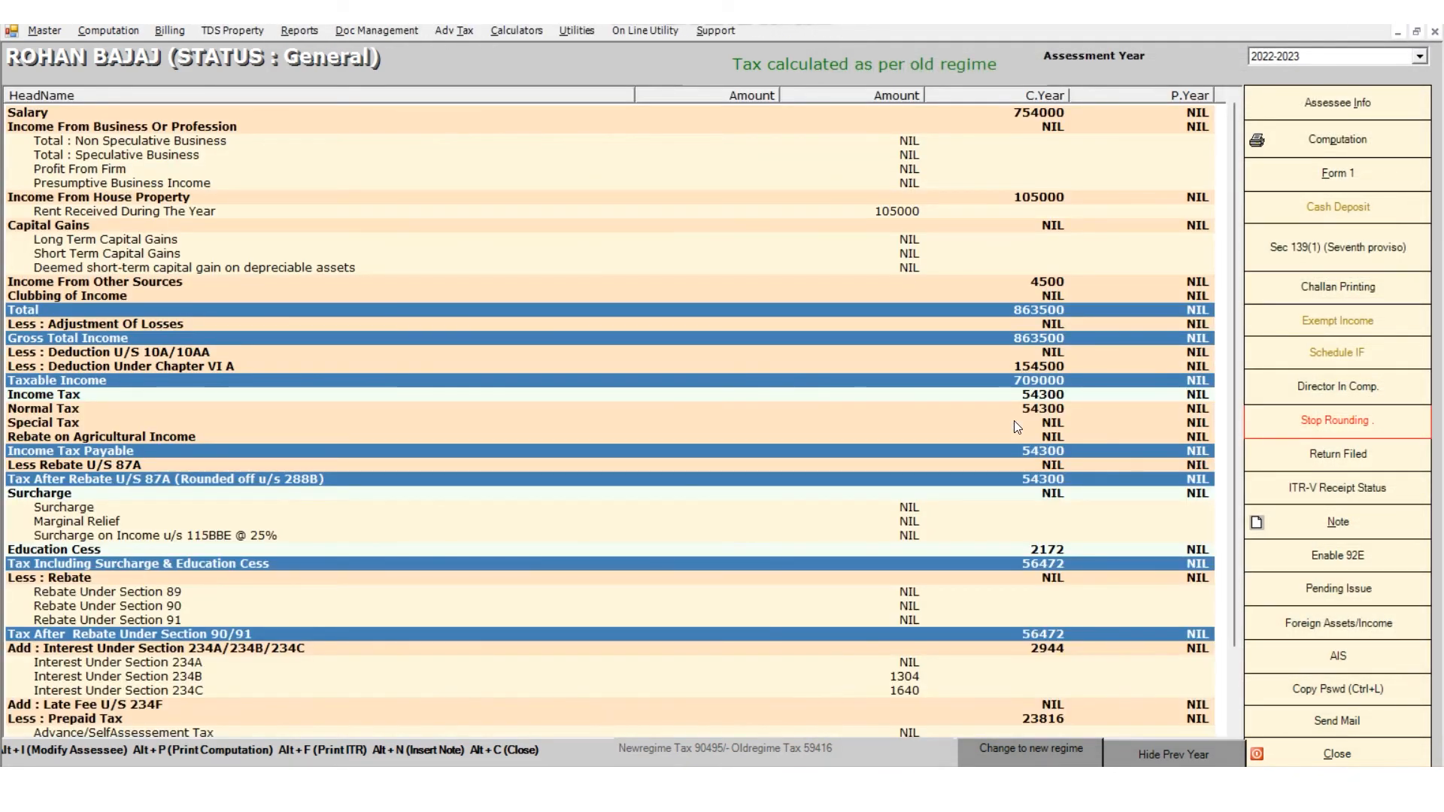
double_click(319, 364)
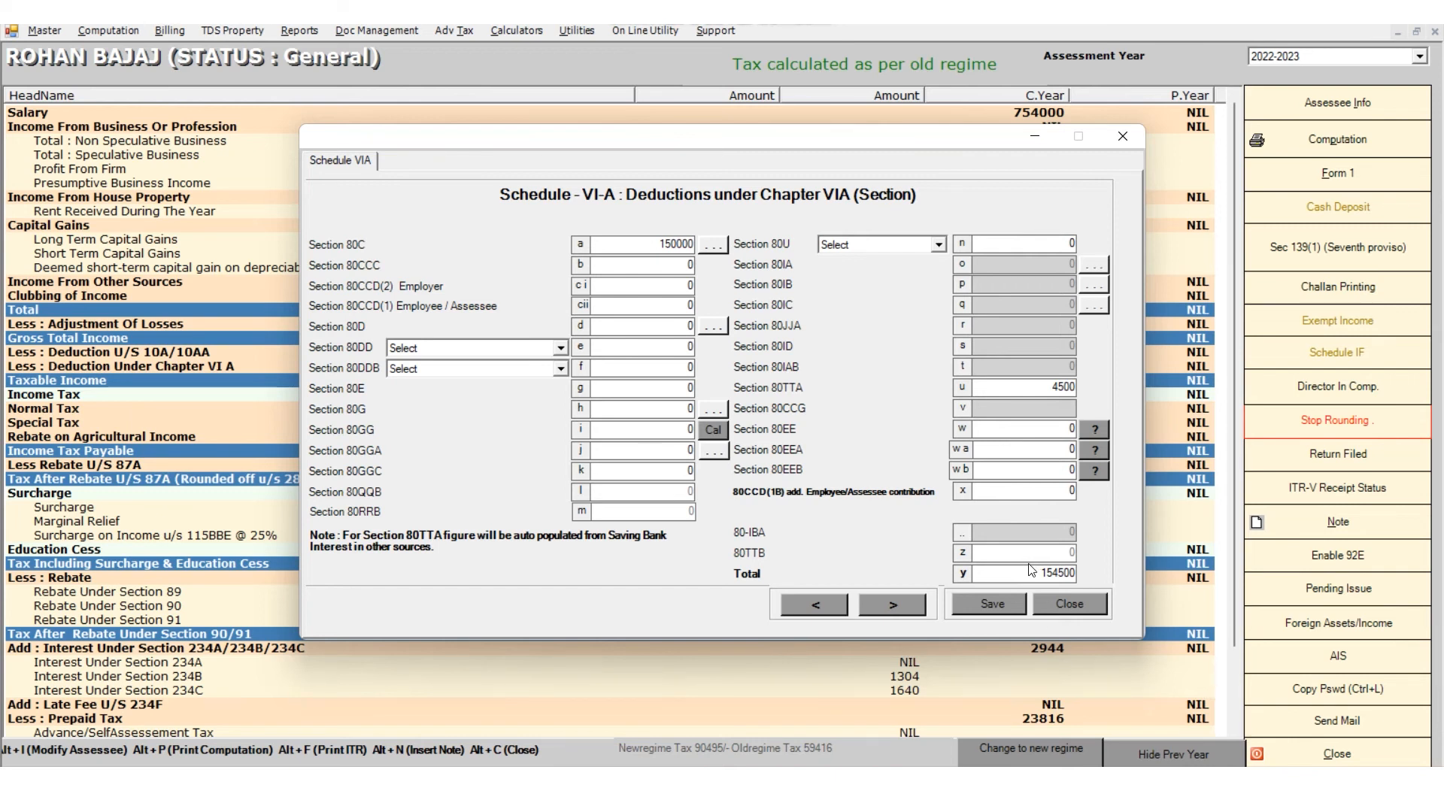
click(1004, 601)
click(740, 443)
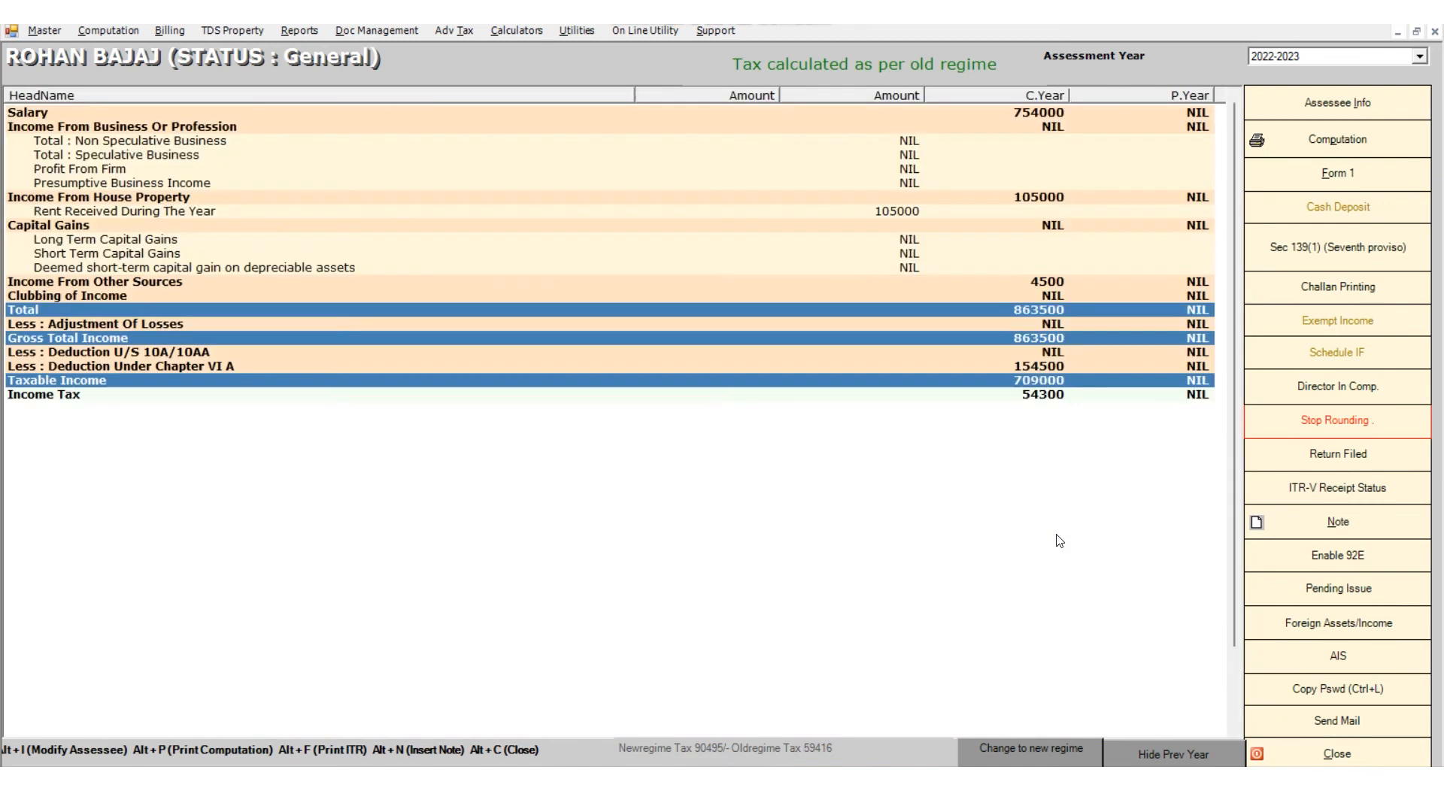
Review the tax computation down to prepaid tax, and open, save and close the TDS on salary schedule.
click(1041, 400)
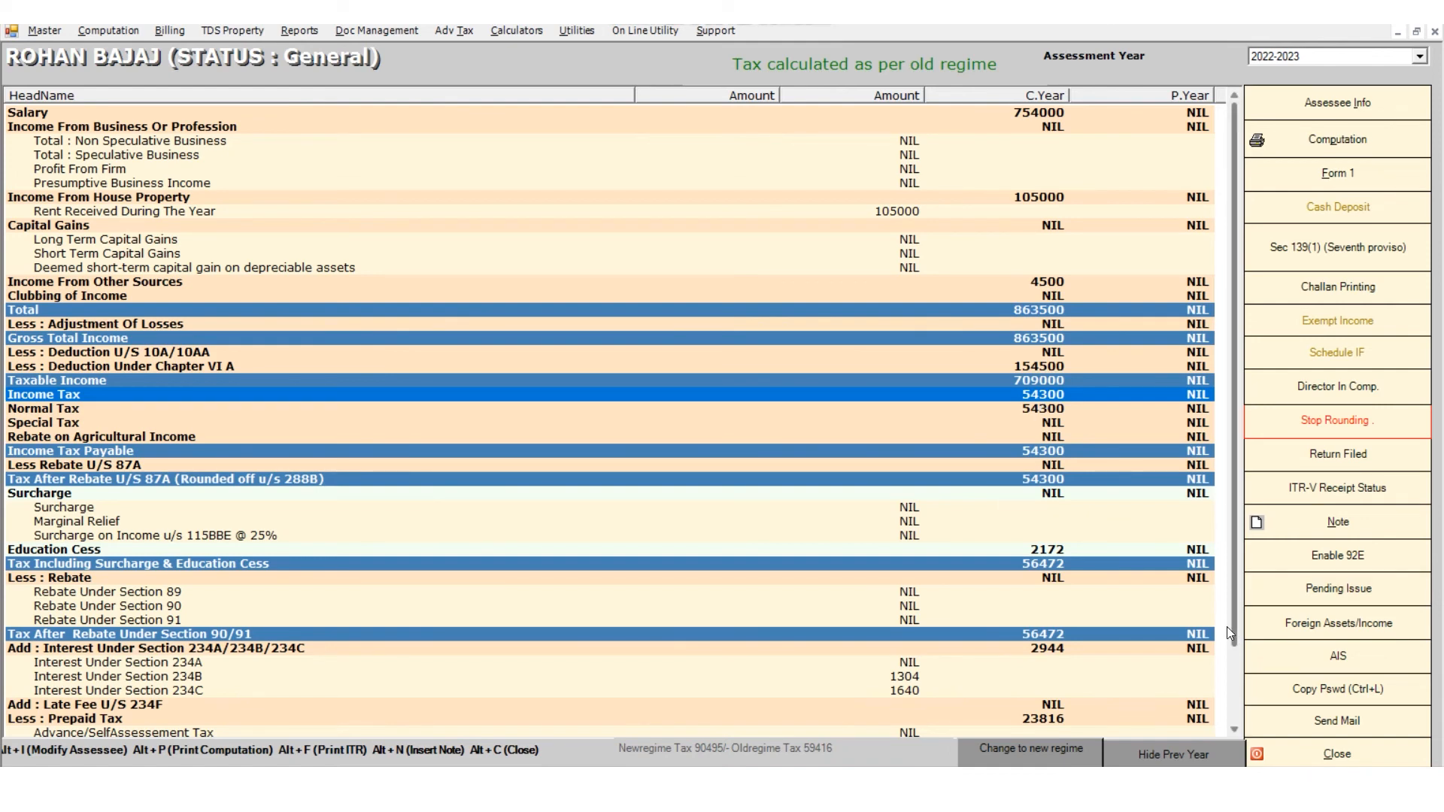
scroll(1233, 670, down, 2)
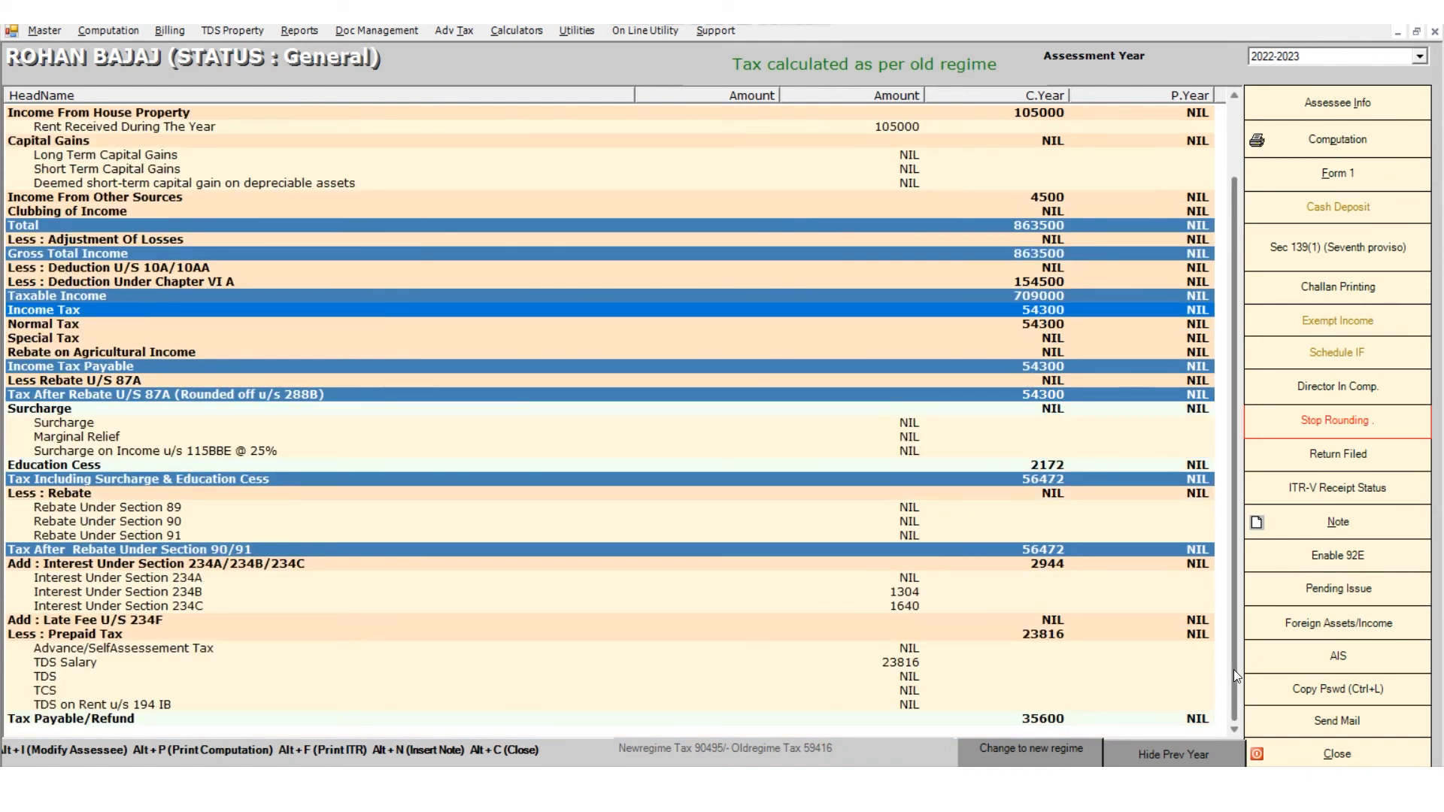
double_click(891, 667)
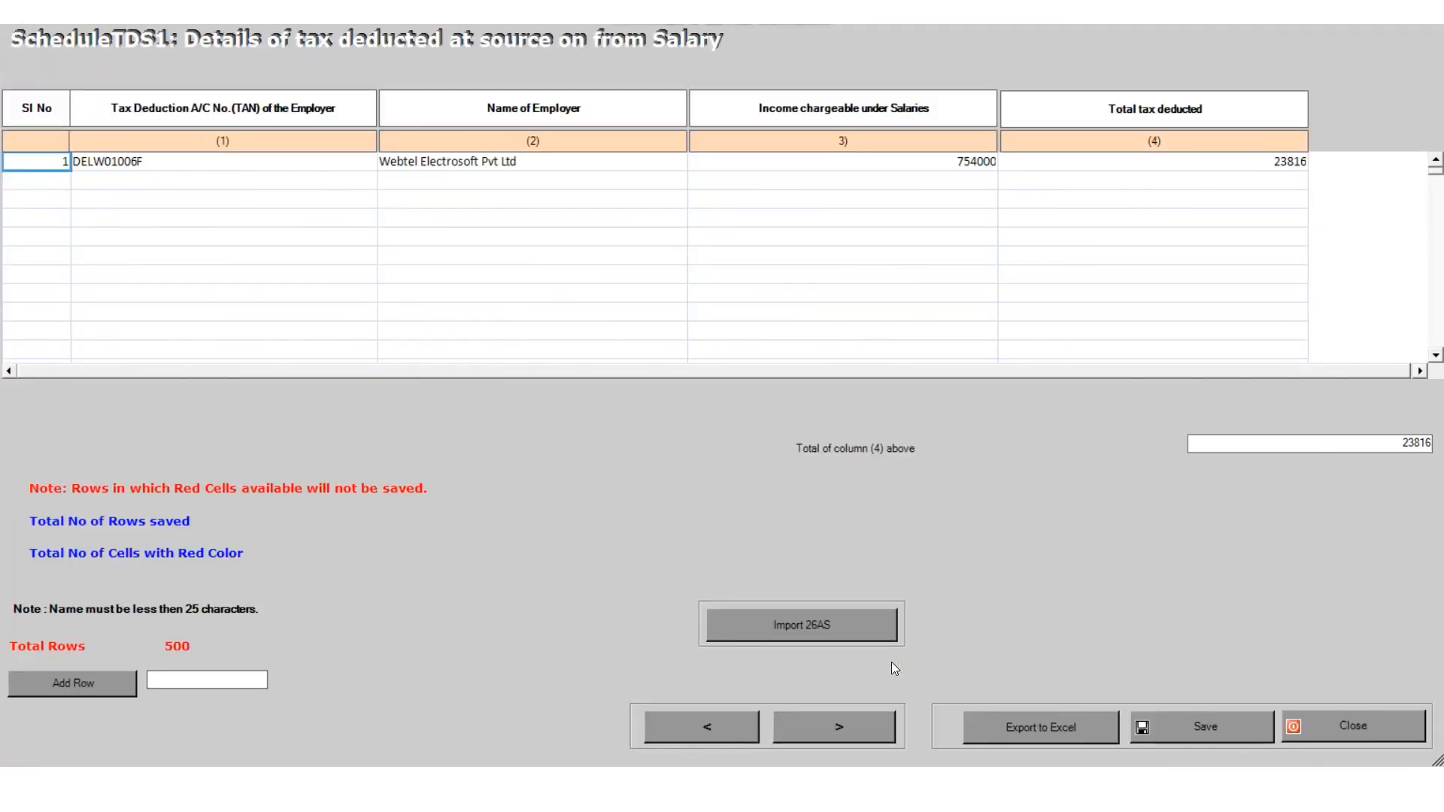
click(1227, 724)
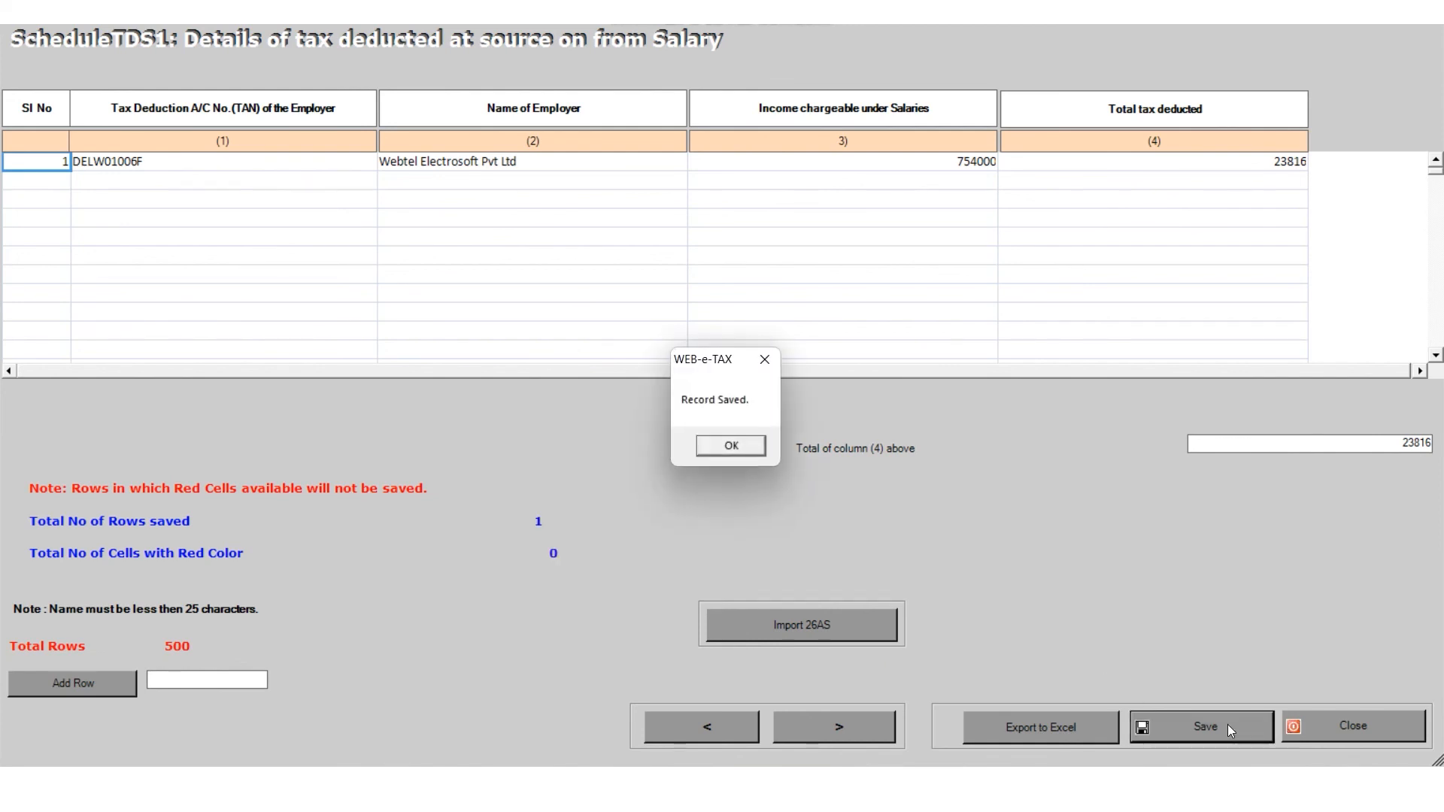
click(729, 451)
click(1305, 729)
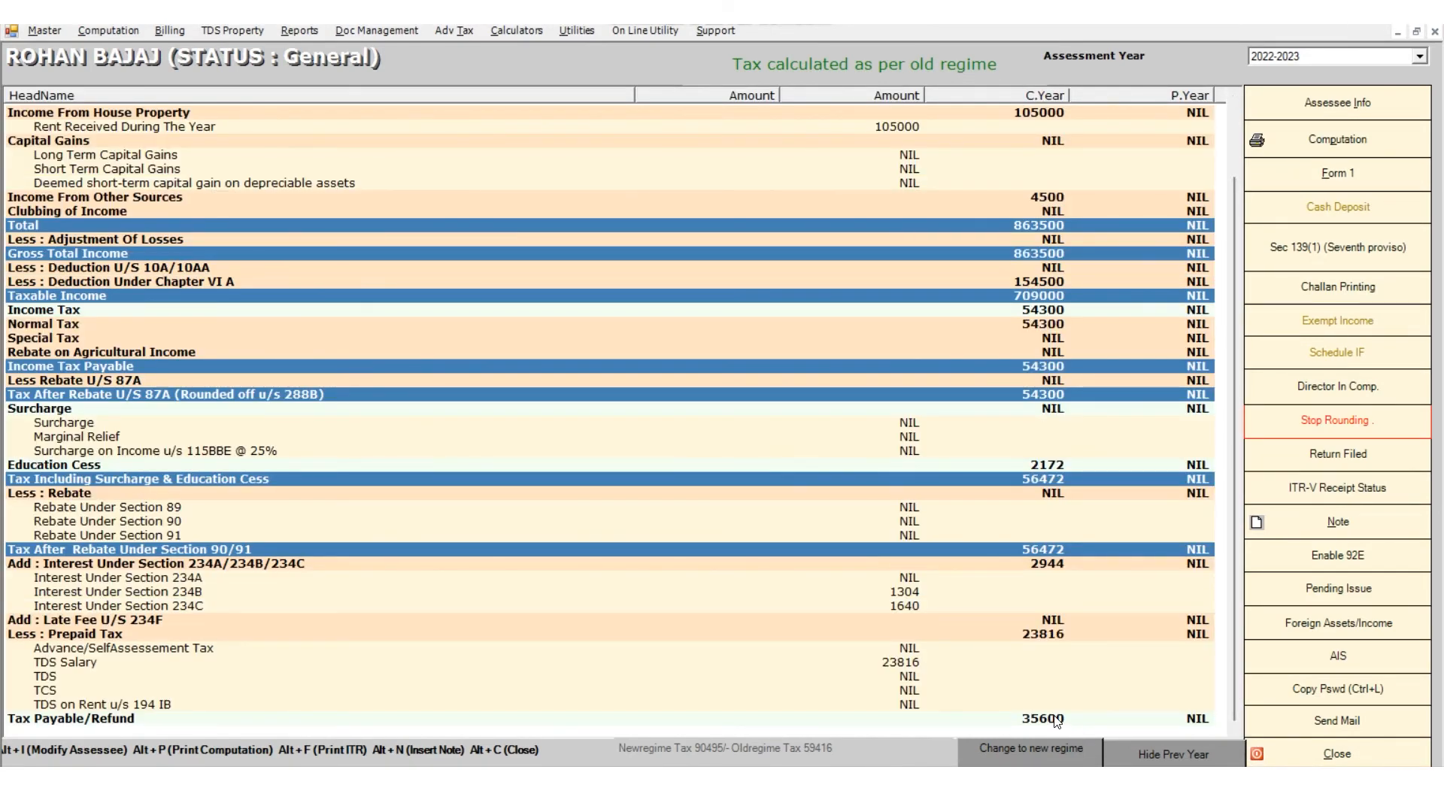
Add and save a self-assessment tax payment with BSR code 8888888, challan number 55555 and amount 36000, keeping deposit date 04/07/2022.
click(1056, 720)
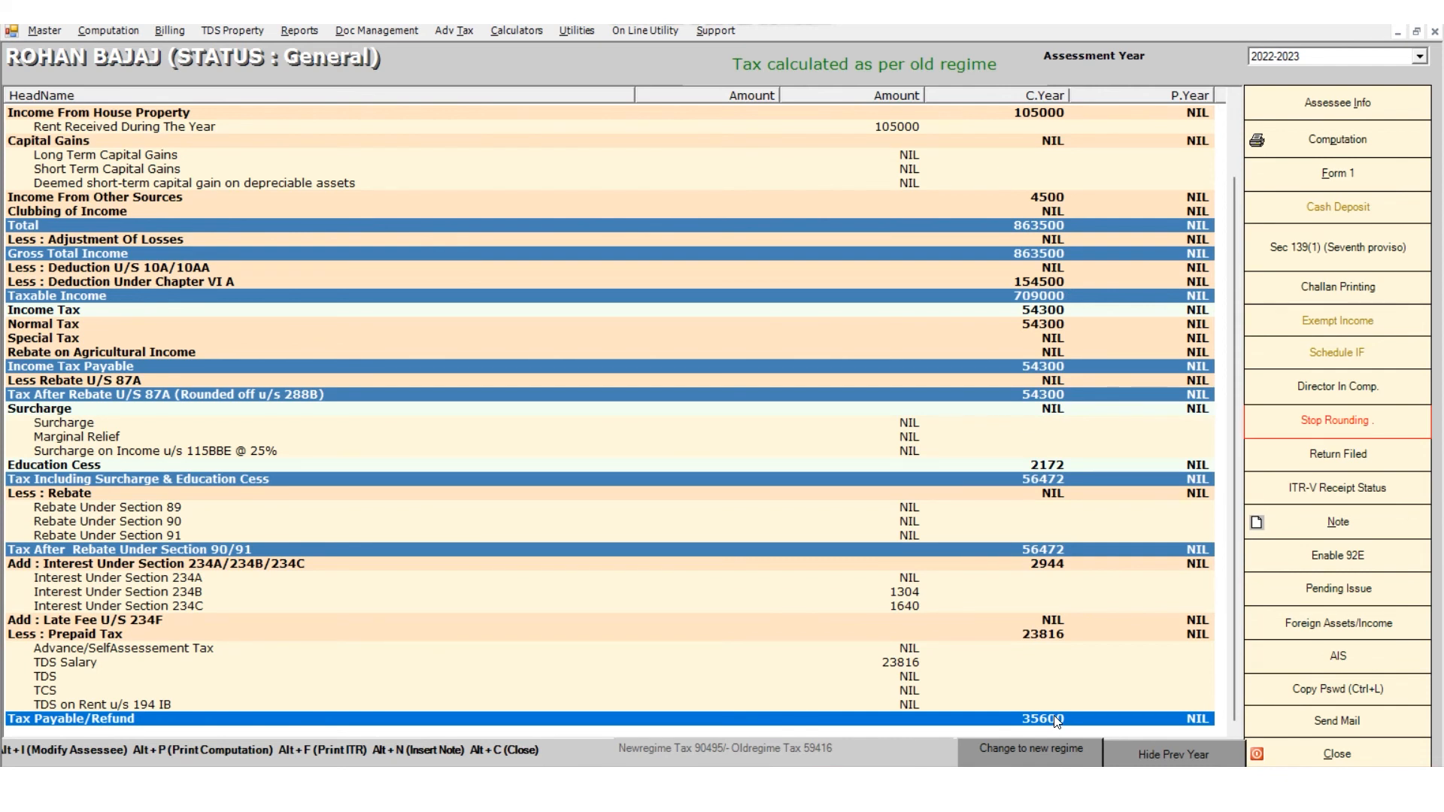
double_click(184, 651)
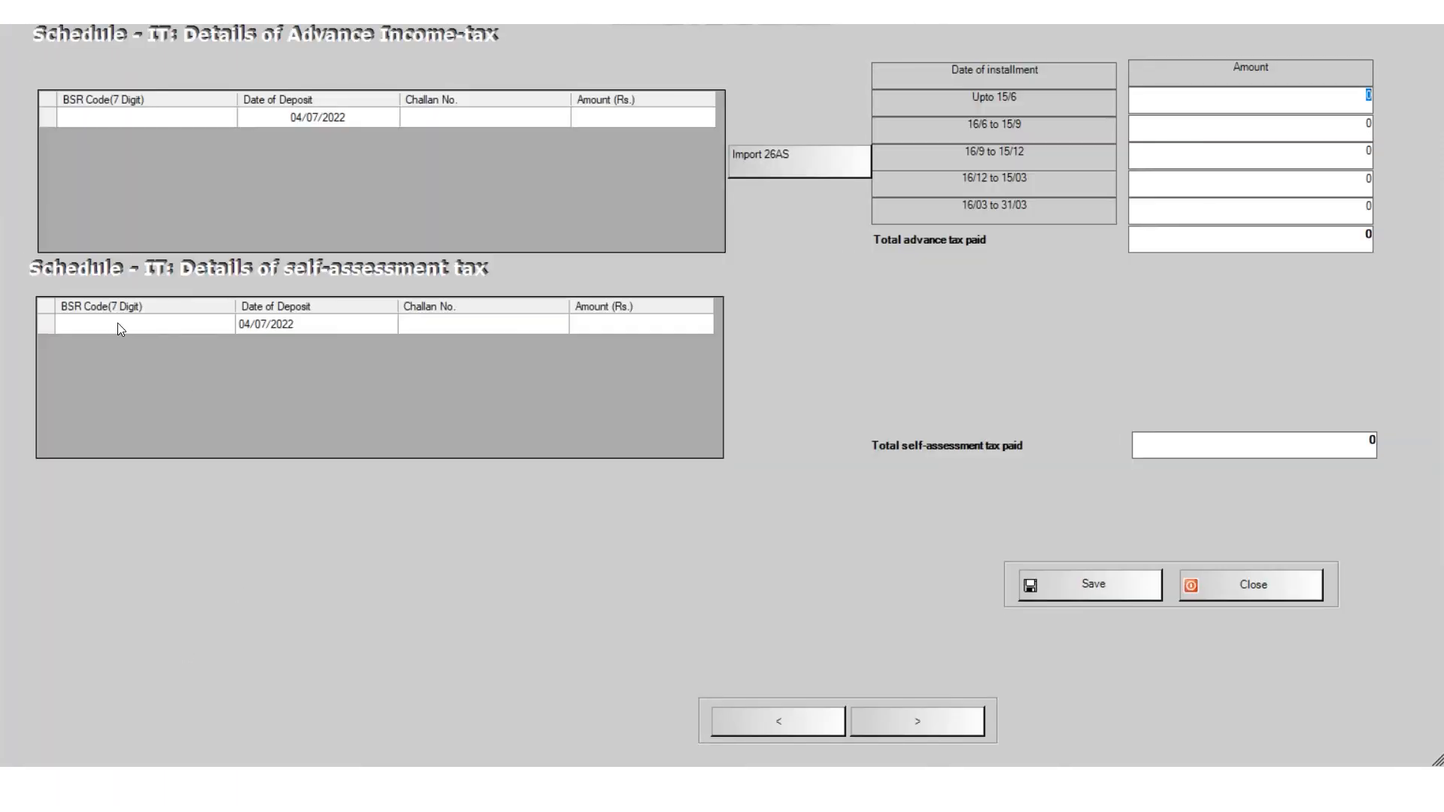
click(118, 324)
text(8)
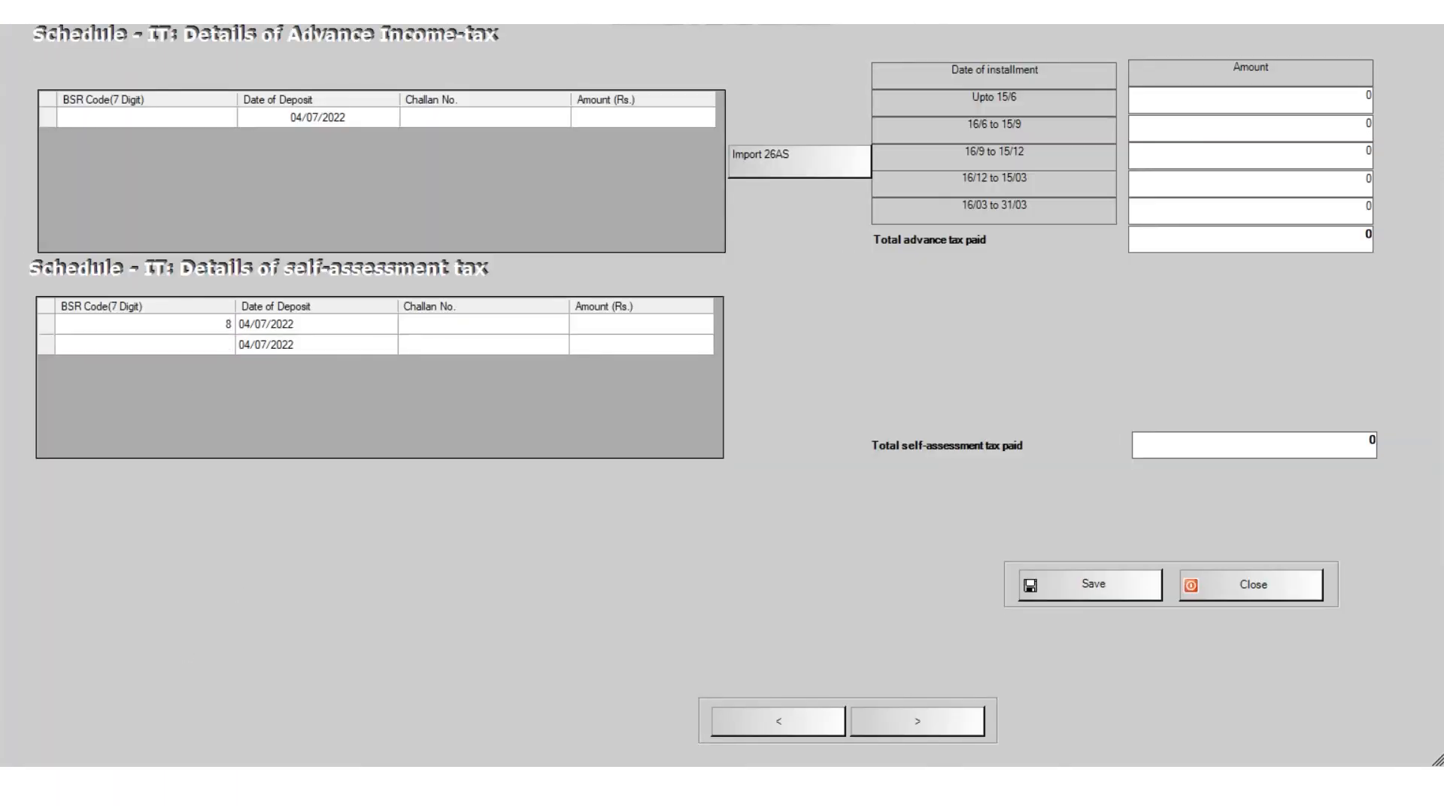
text(888888)
click(475, 329)
text(55555)
click(661, 331)
text(36000)
click(1103, 585)
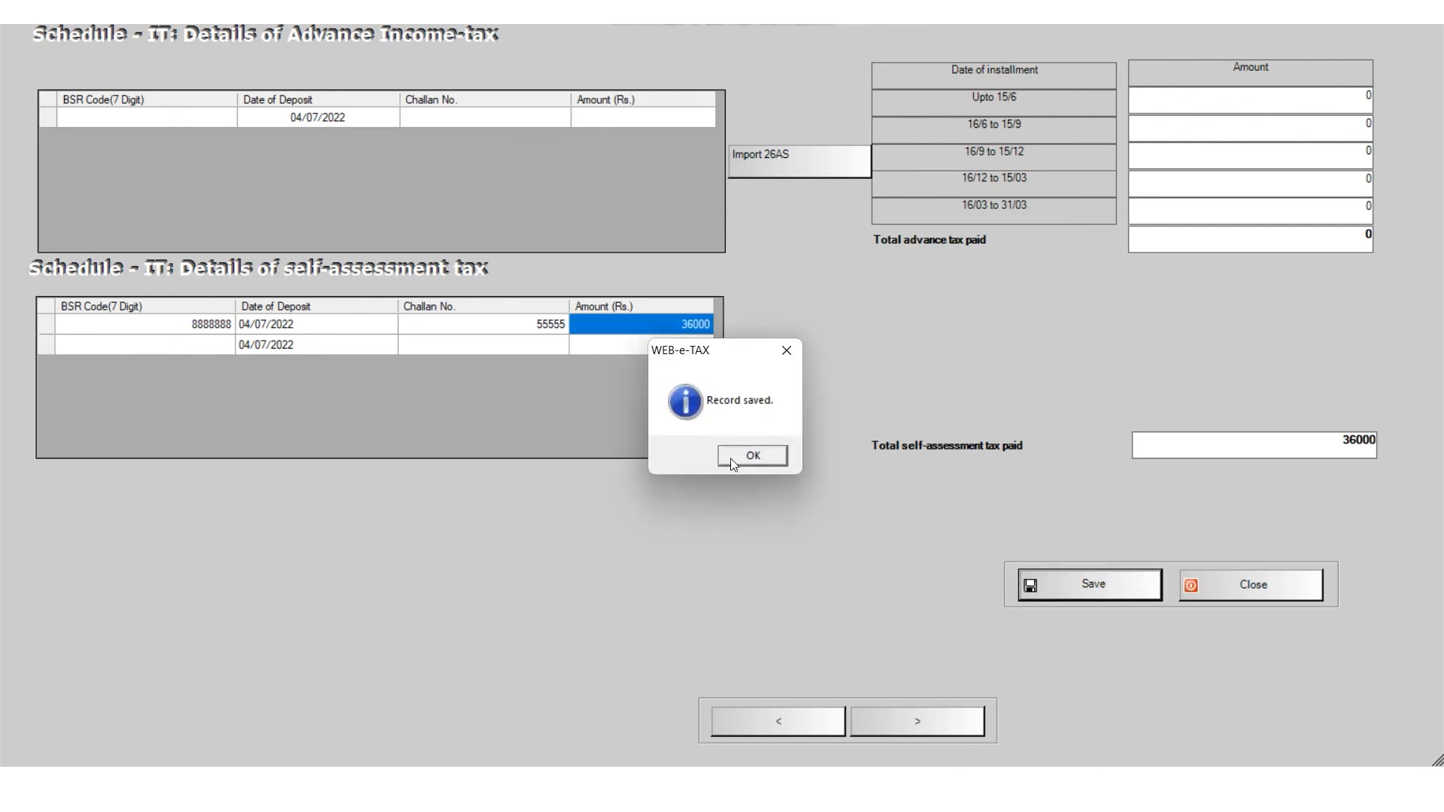
click(729, 458)
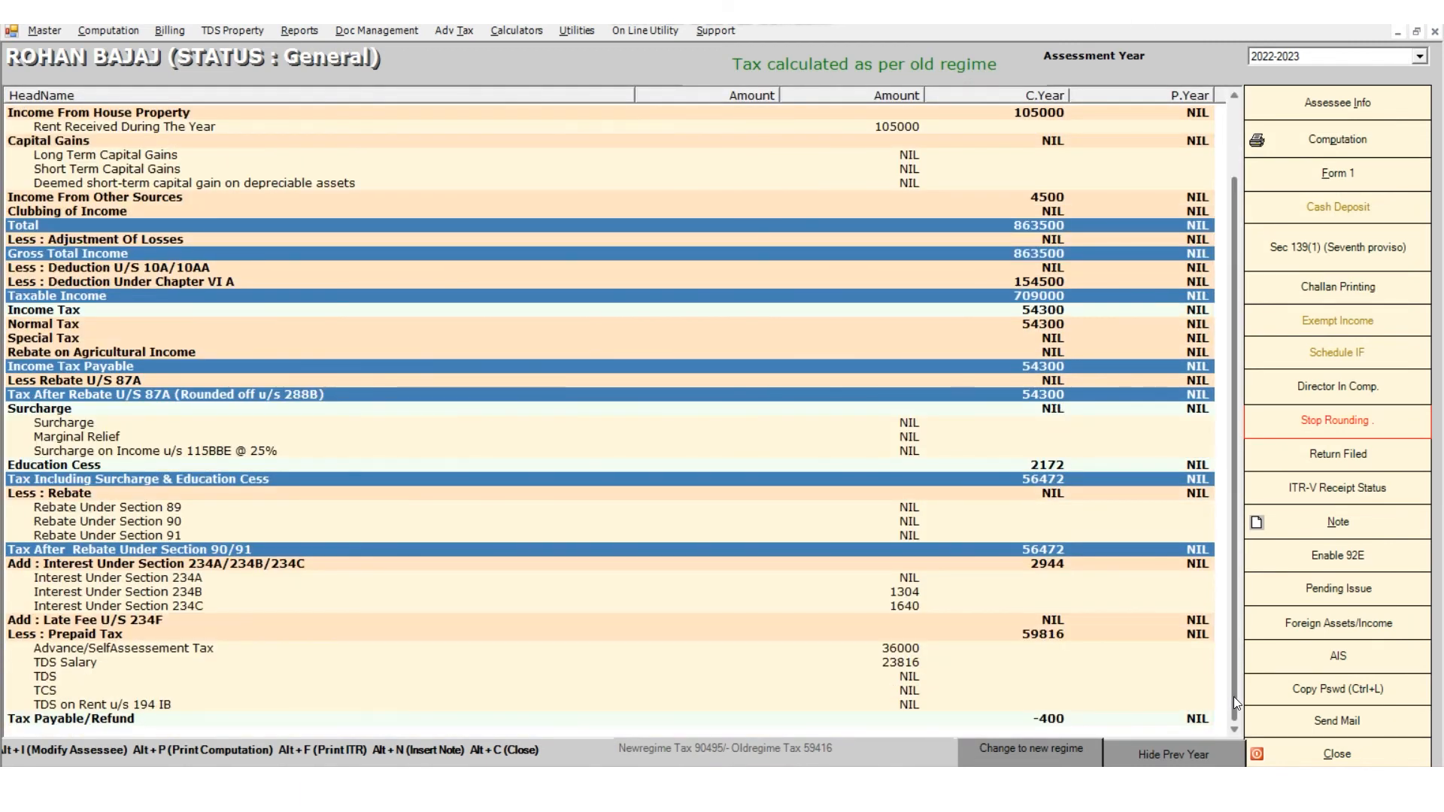
Close the income computation, proceed past the summary information, and start generating the Form 1 JSON as an original e-filing return.
click(272, 719)
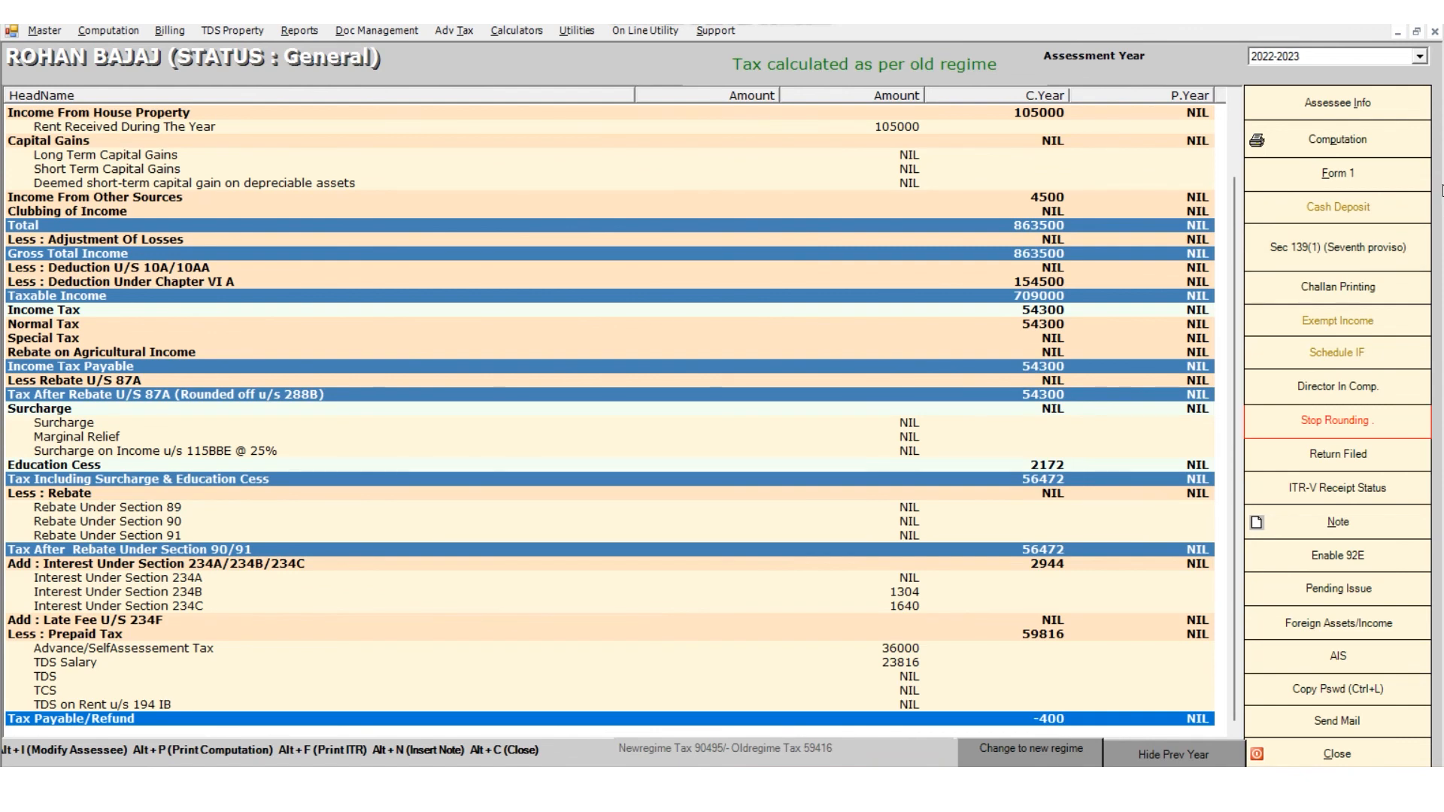
click(1434, 32)
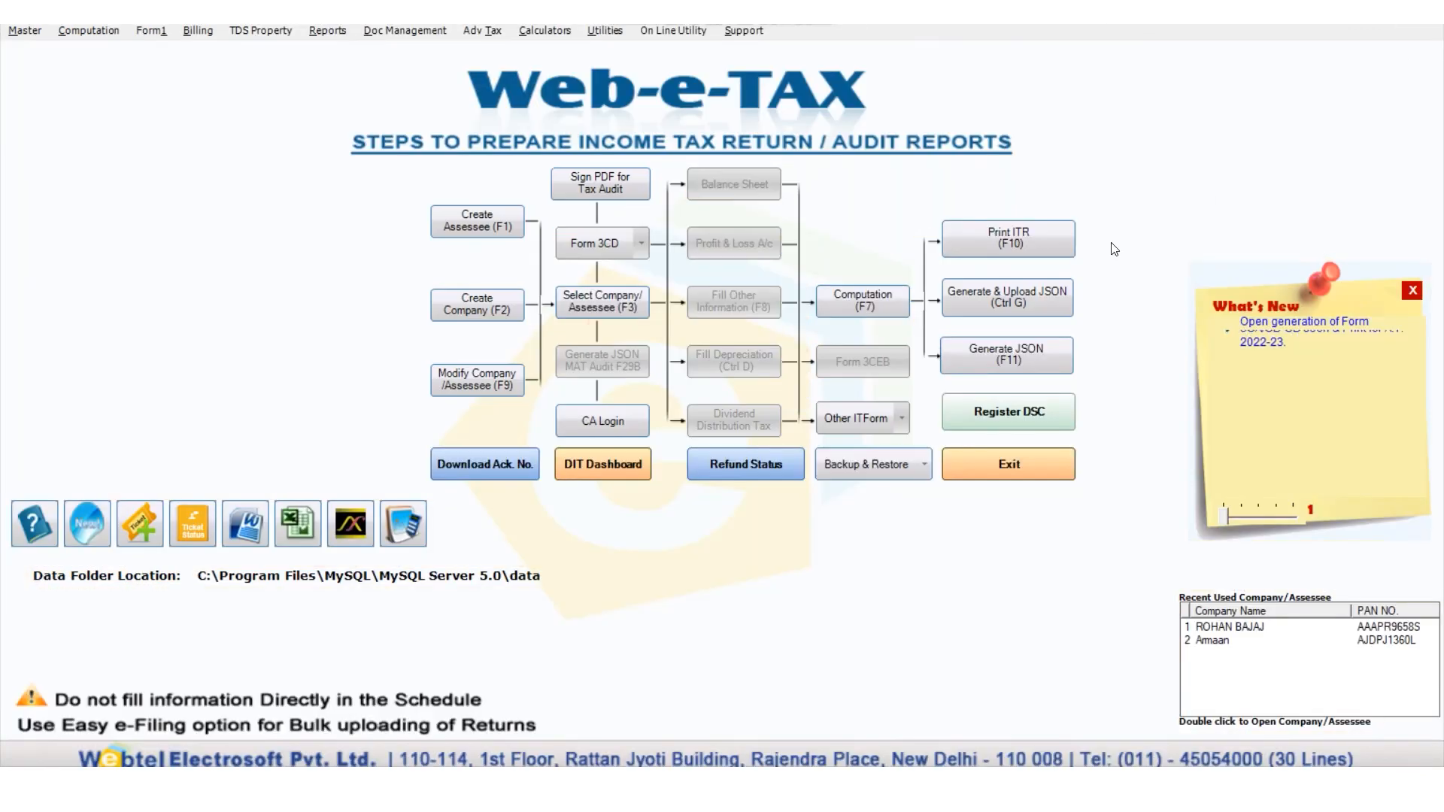
click(1040, 343)
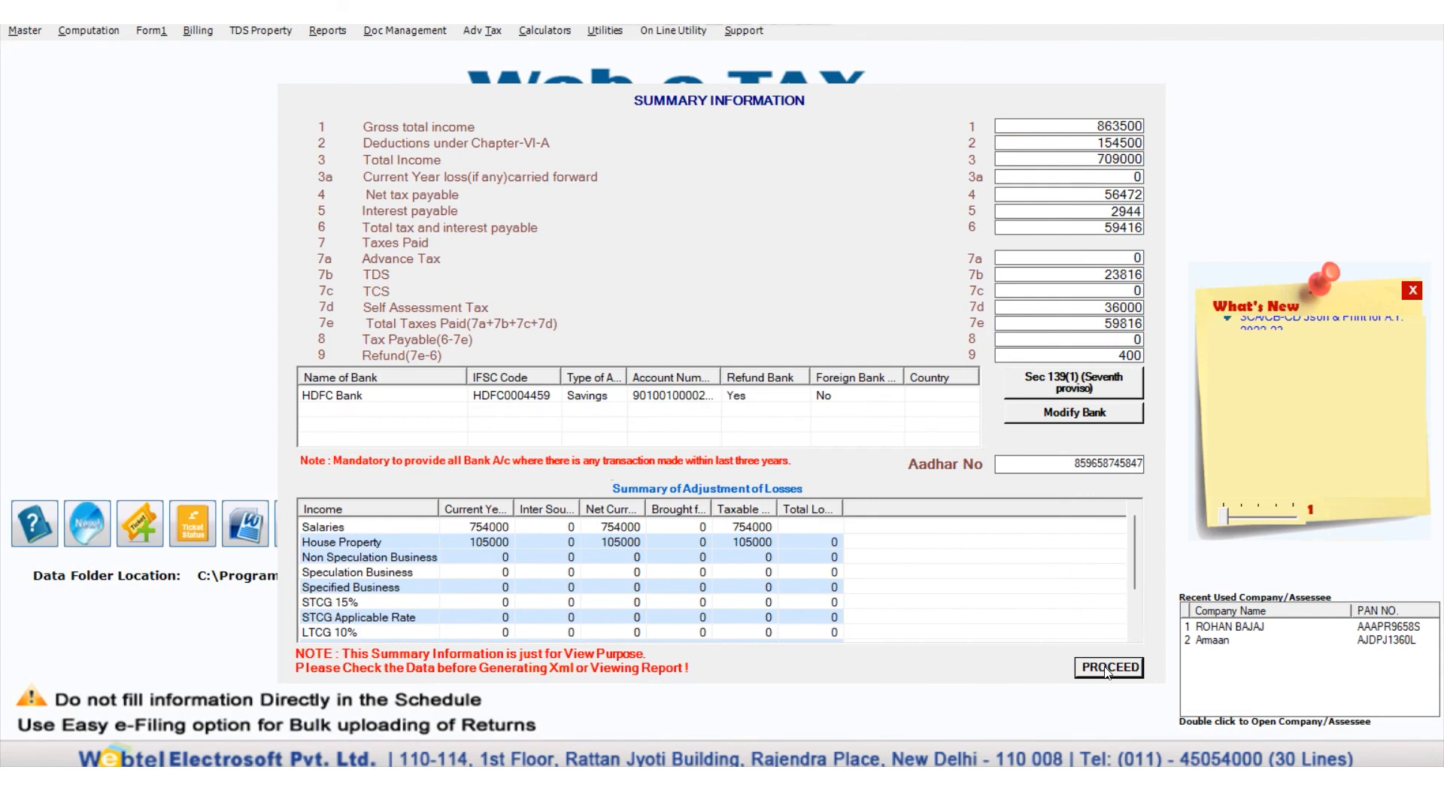
click(1107, 668)
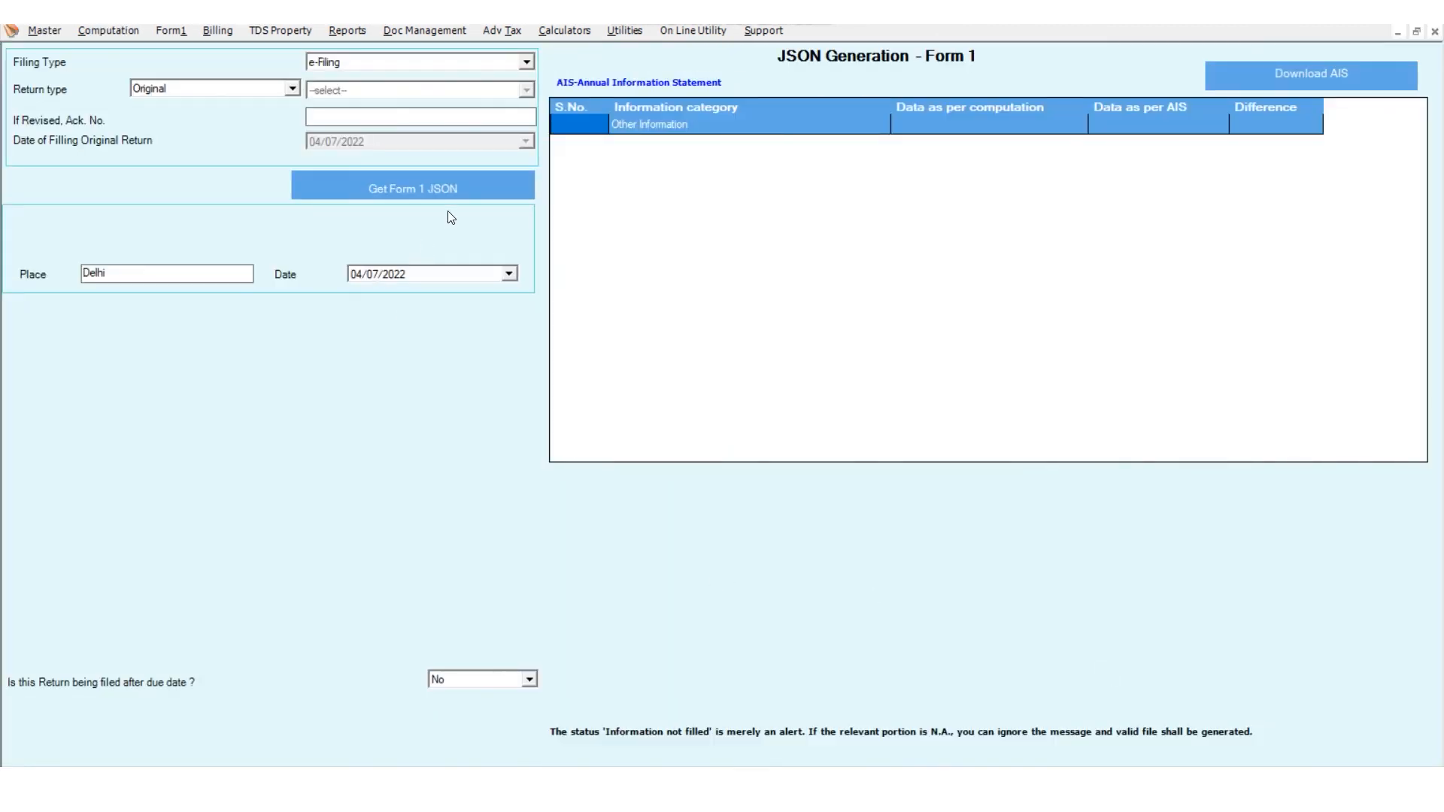
click(460, 189)
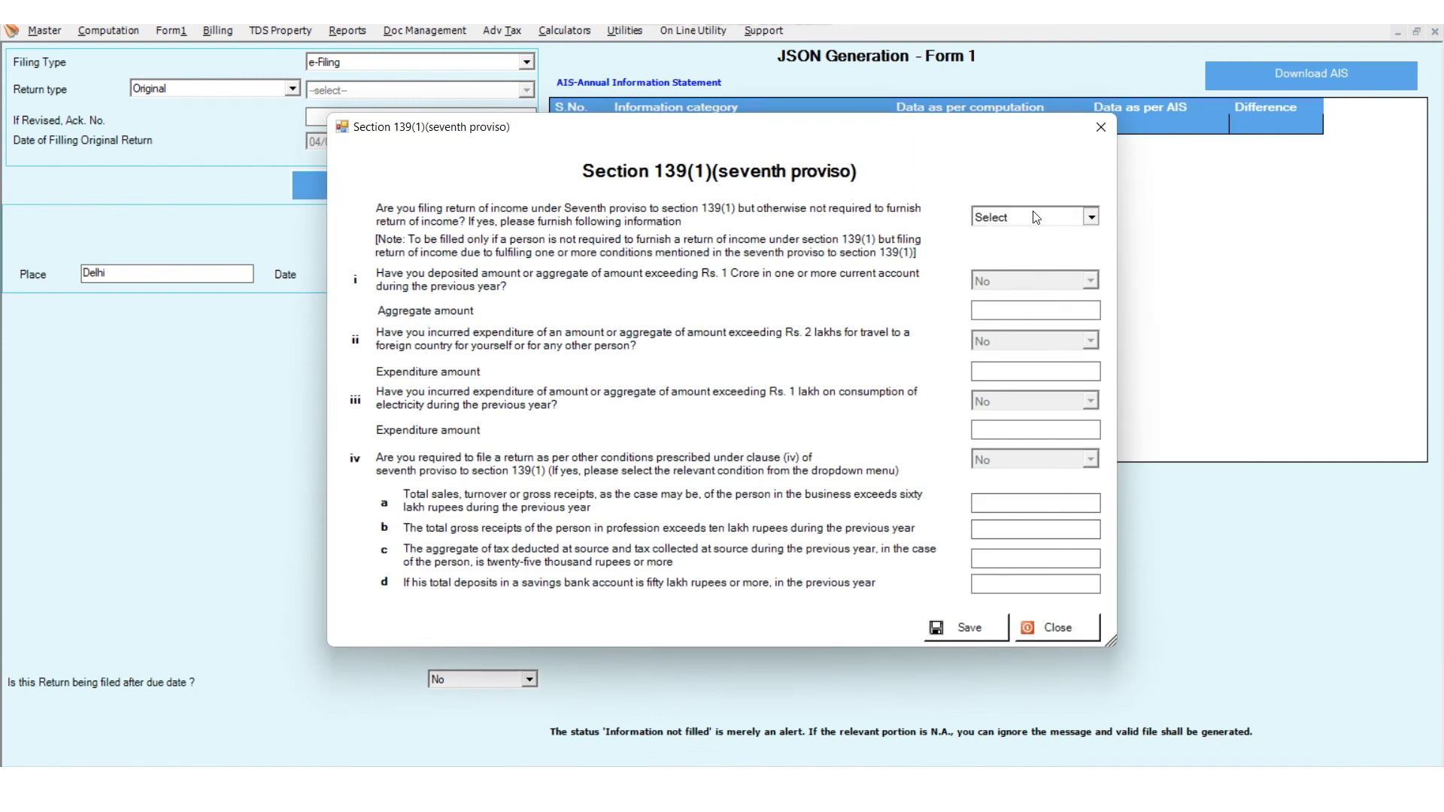
Answer No to filing under the seventh proviso to section 139(1), and save and close the form.
click(1090, 216)
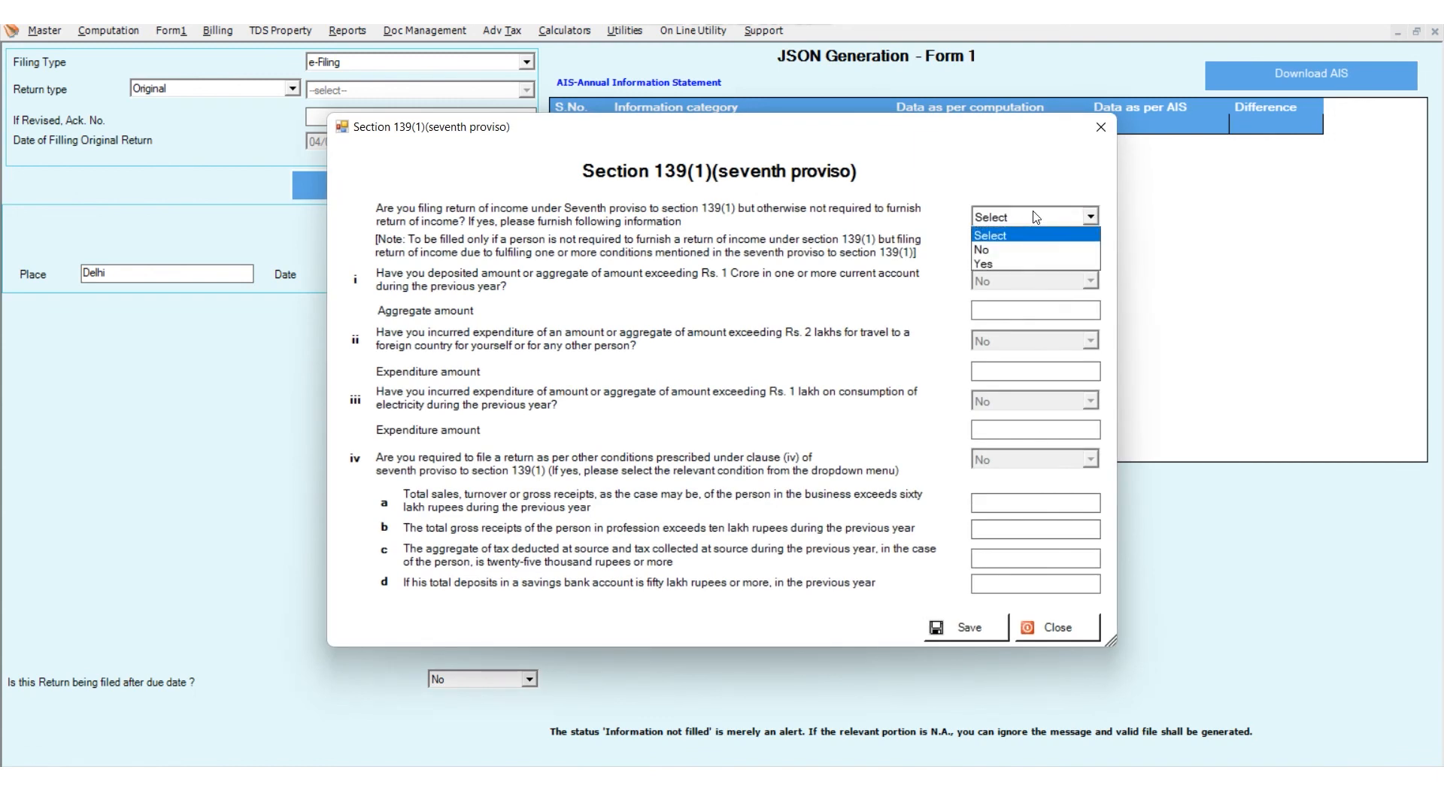
click(1010, 256)
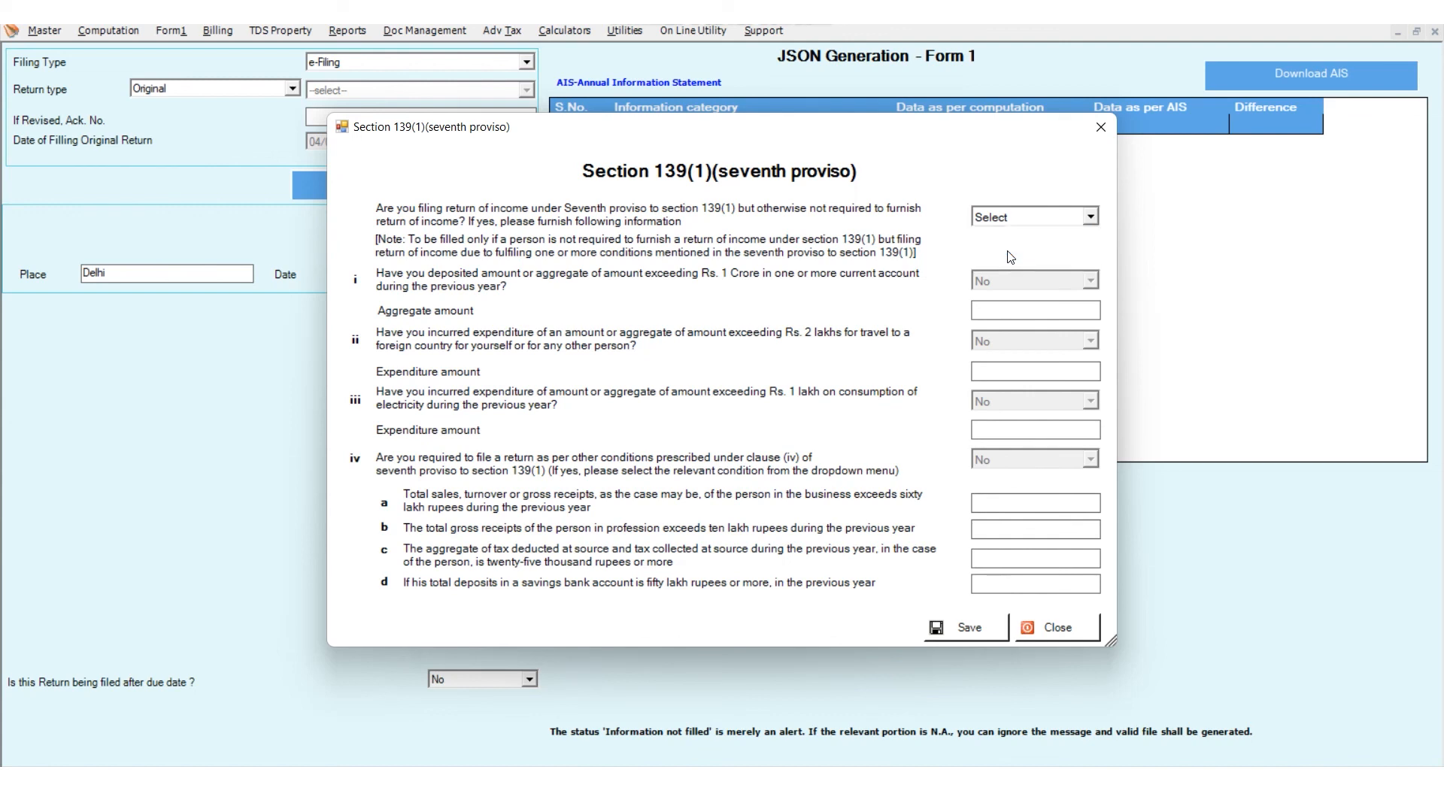
click(963, 631)
click(794, 448)
click(1057, 628)
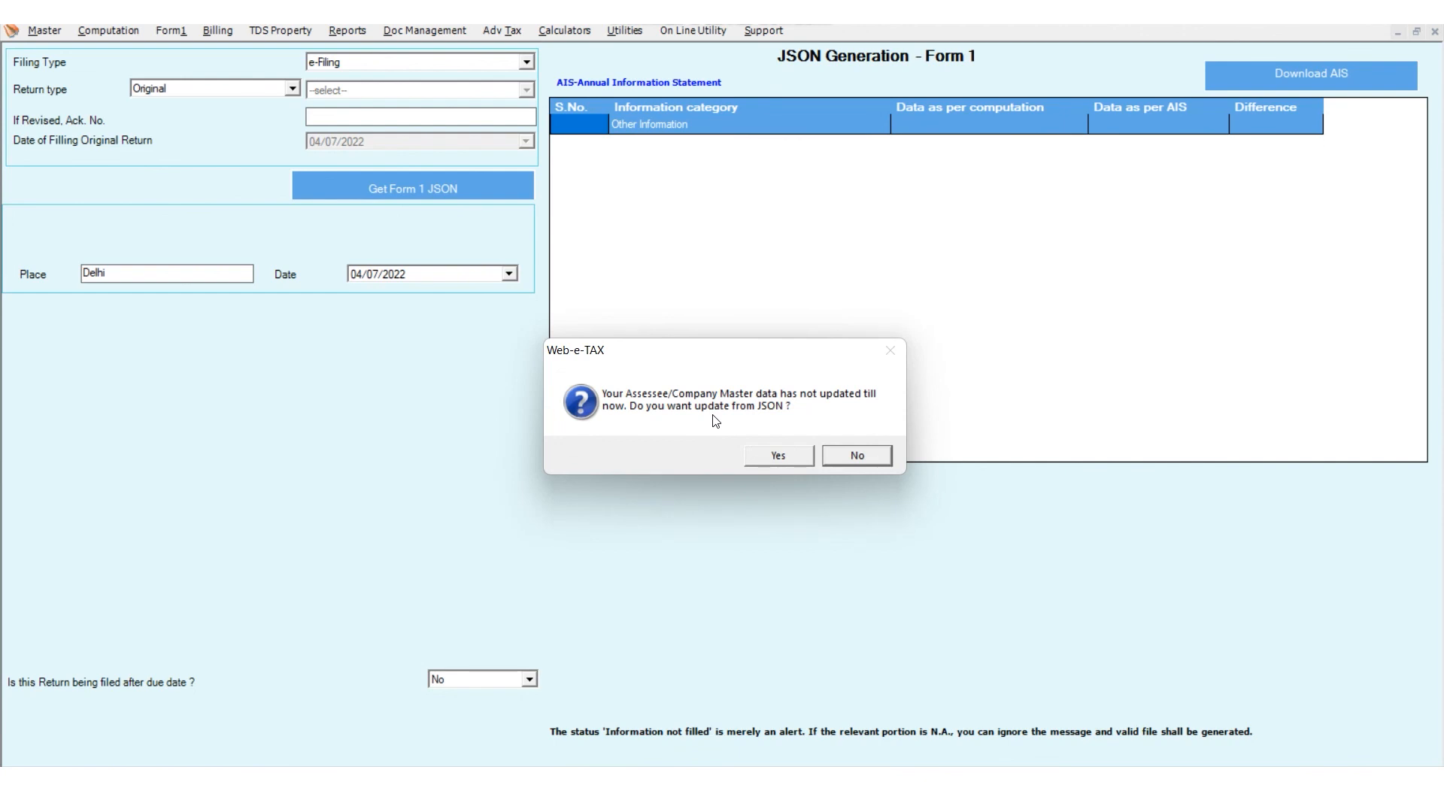
Decline updating the assessee master data from JSON, and save the ITR1 JSON file to the Desktop under its suggested name.
click(853, 464)
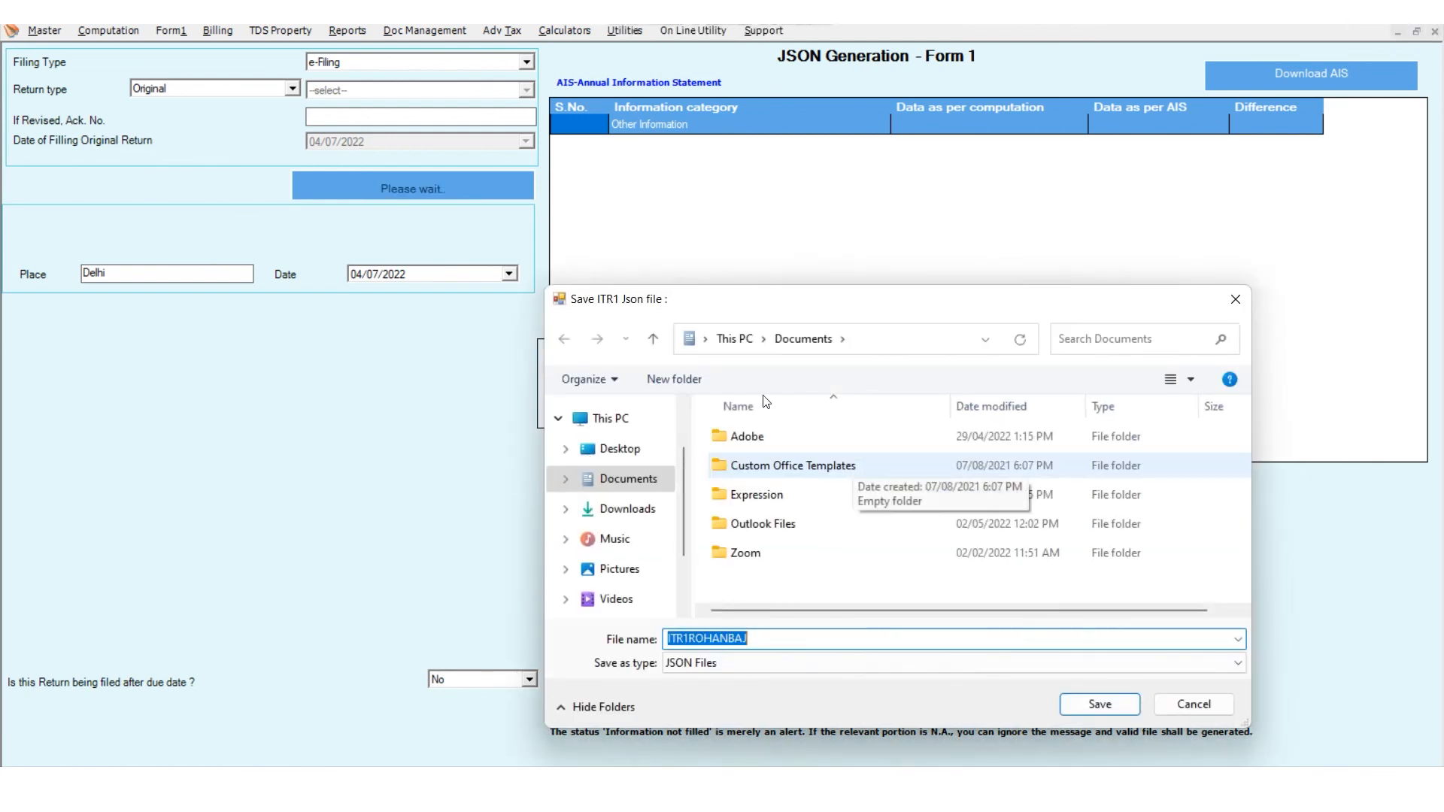
click(611, 420)
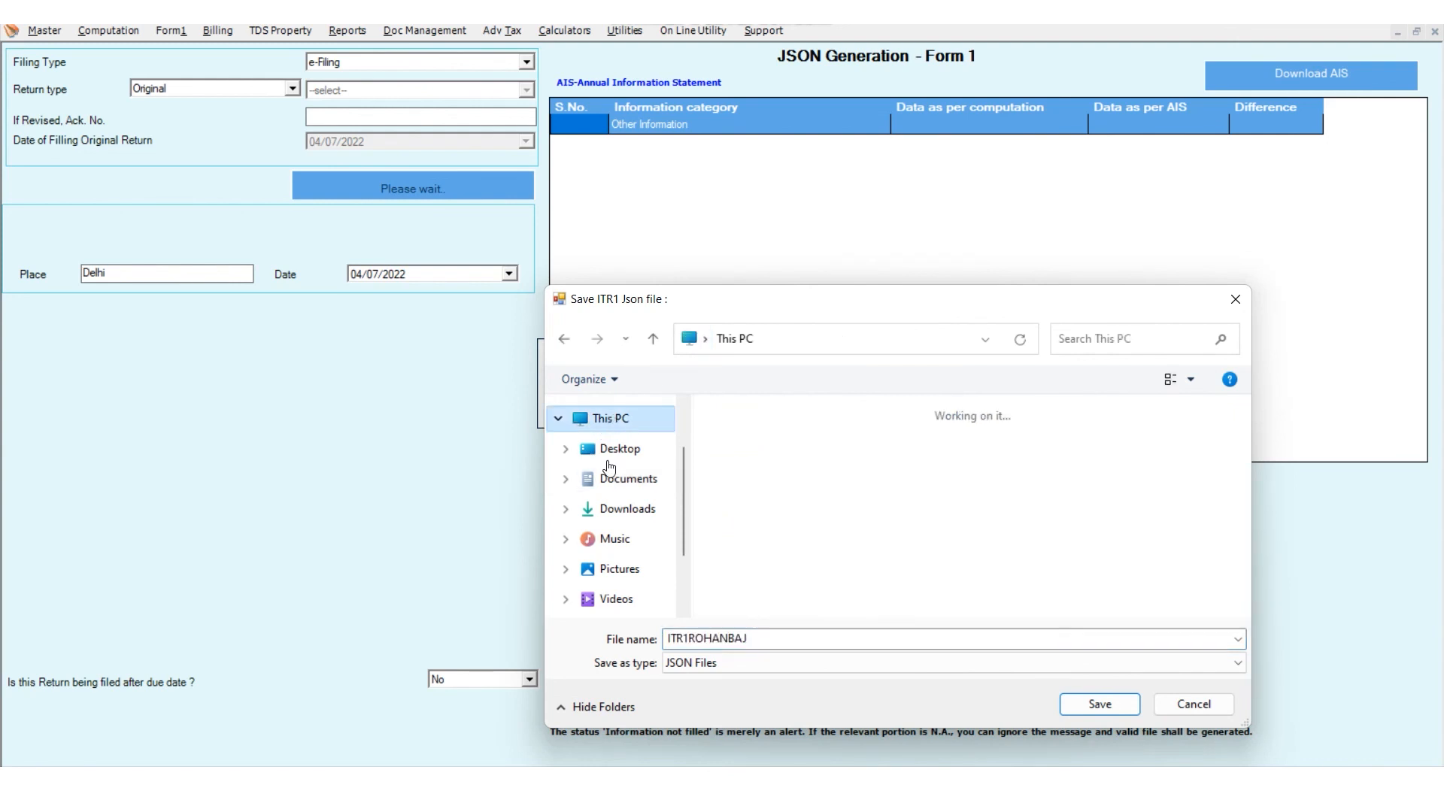
click(615, 450)
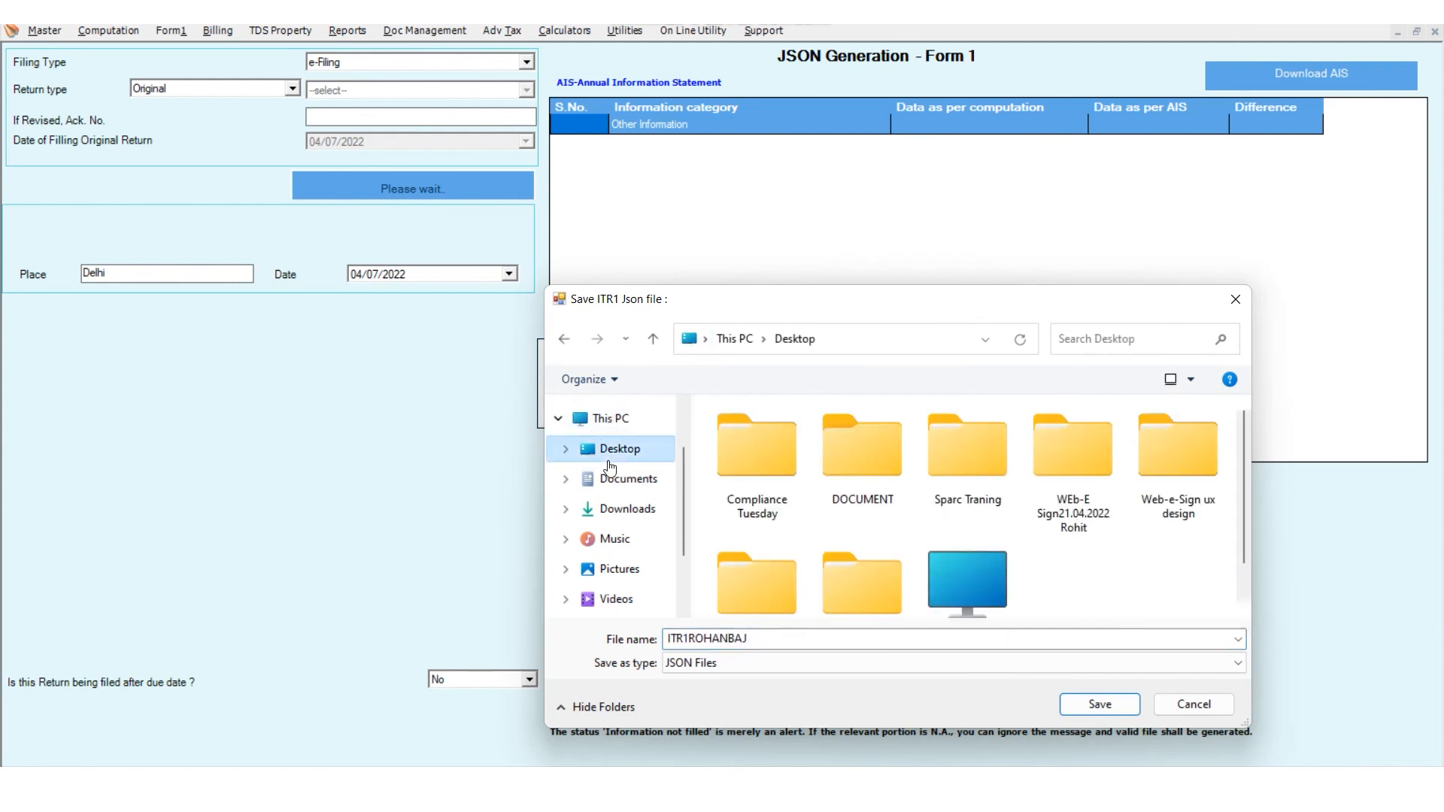
click(1074, 709)
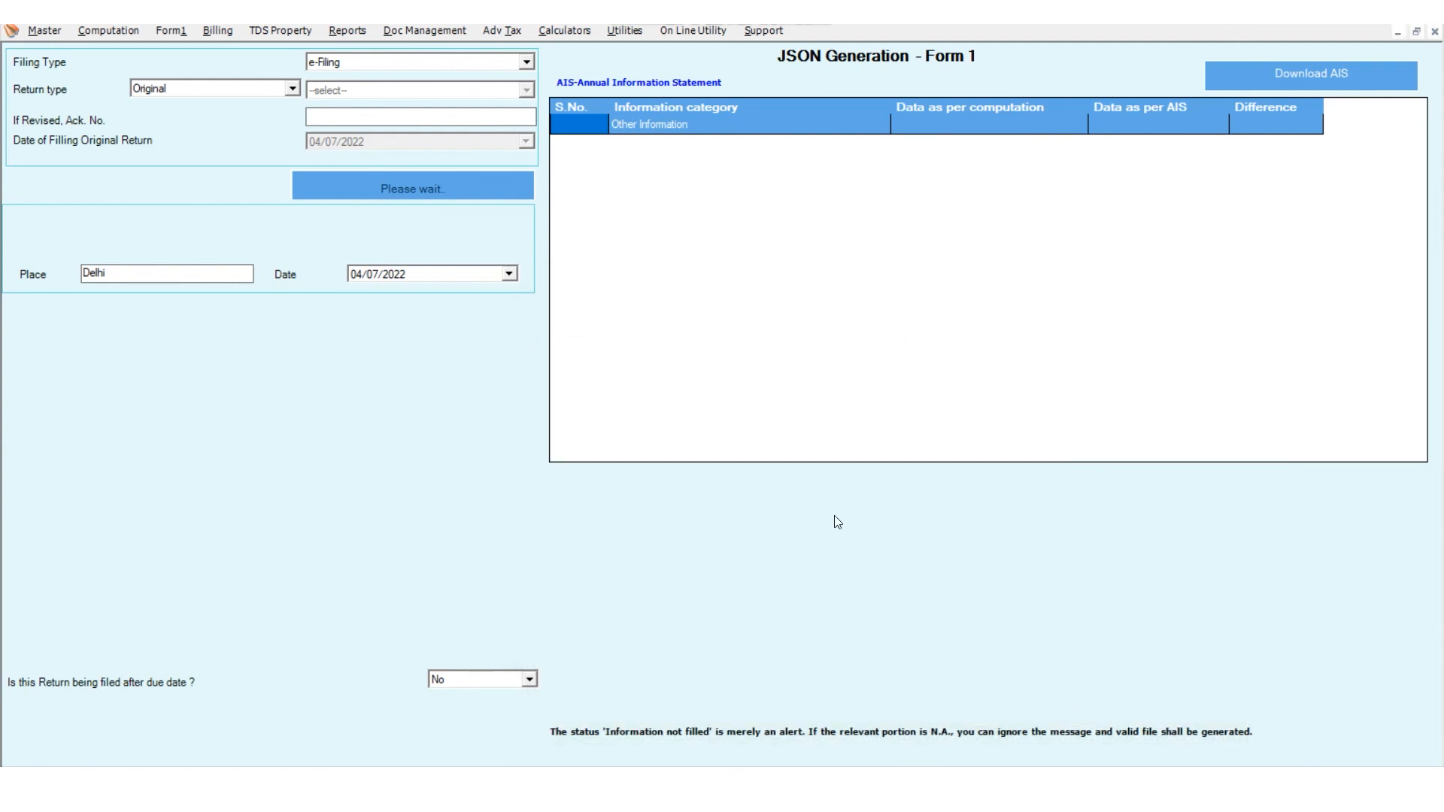